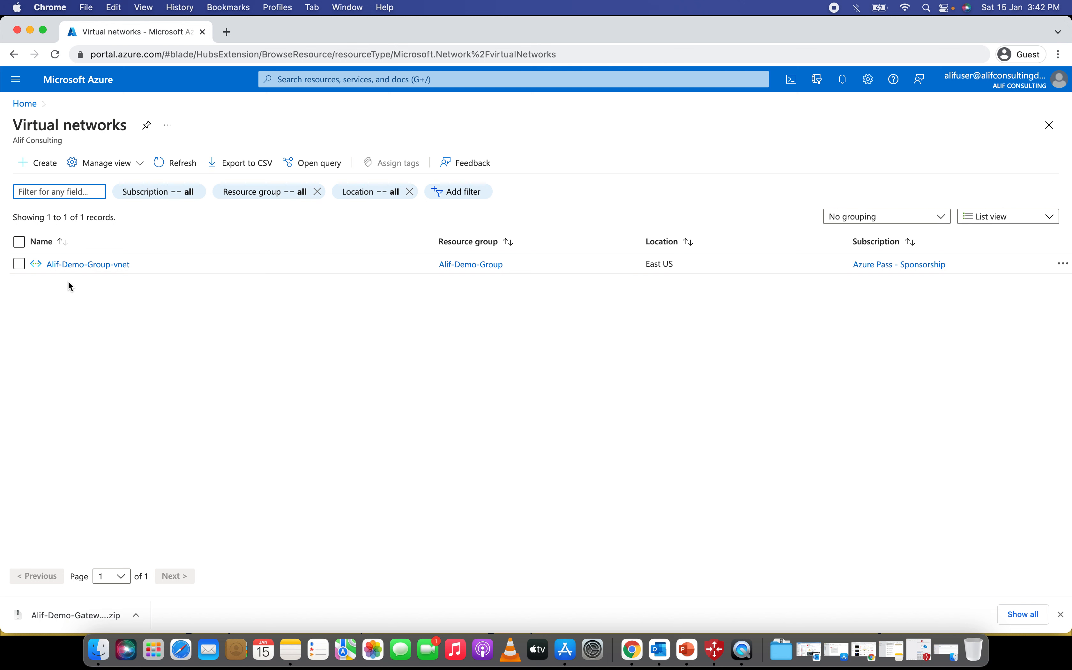
- Open the Virtual networks list, which holds only Alif-Demo-Group-vnet in East US
{"action": "left_click", "coordinate": [41, 171]}
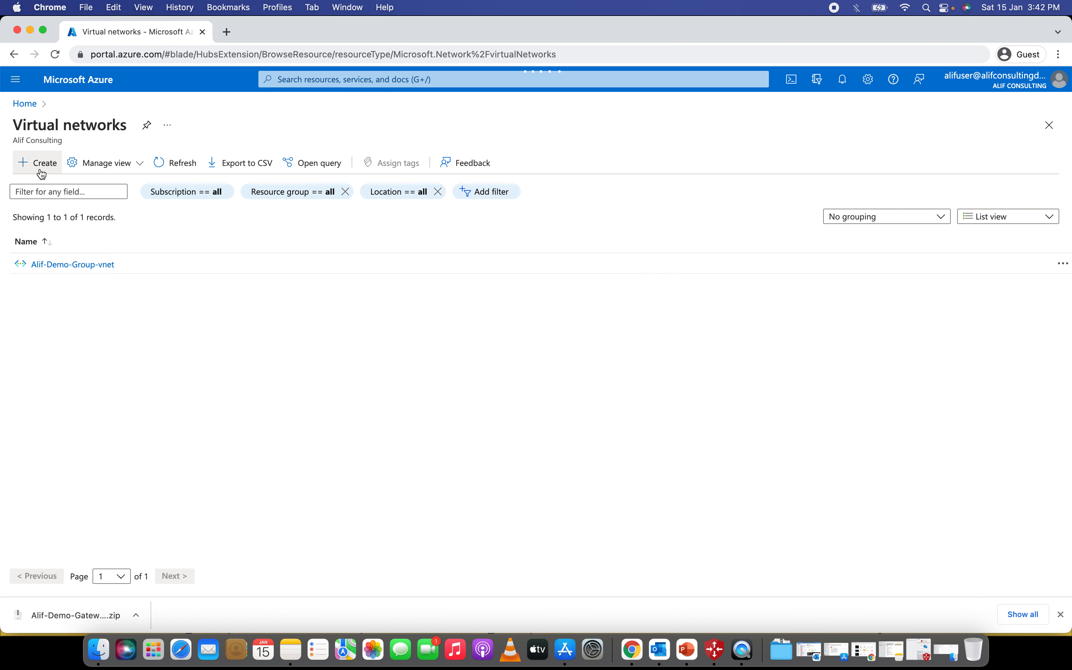
- Create virtual network Alif-Demo-VNet in Alif-Demo-Group, East US, with default 10.1.0.0/16 addressing
{"action": "left_click", "coordinate": [41, 172]}
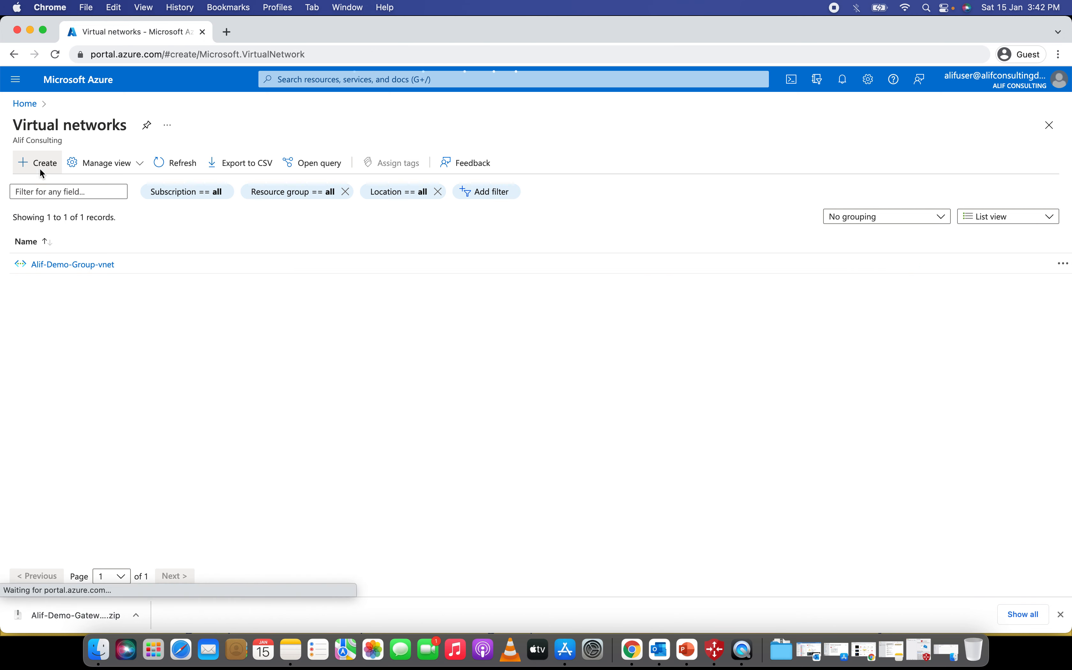
{"action": "left_click", "coordinate": [428, 306]}
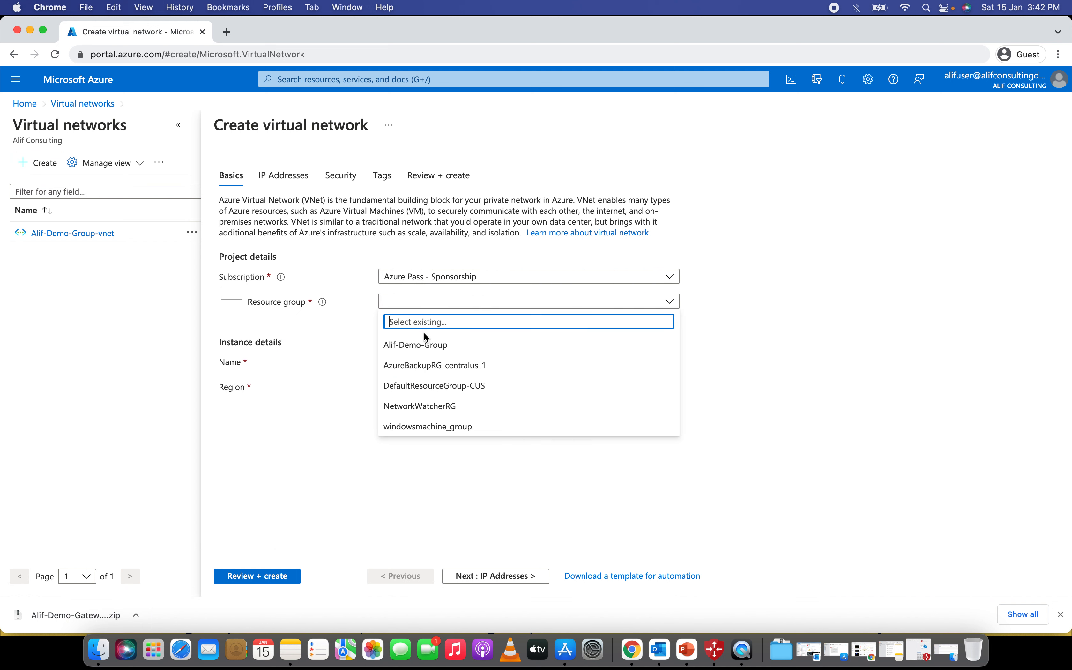
{"action": "left_click", "coordinate": [424, 344]}
{"action": "left_click", "coordinate": [413, 364]}
{"action": "type", "text": "Alif"}
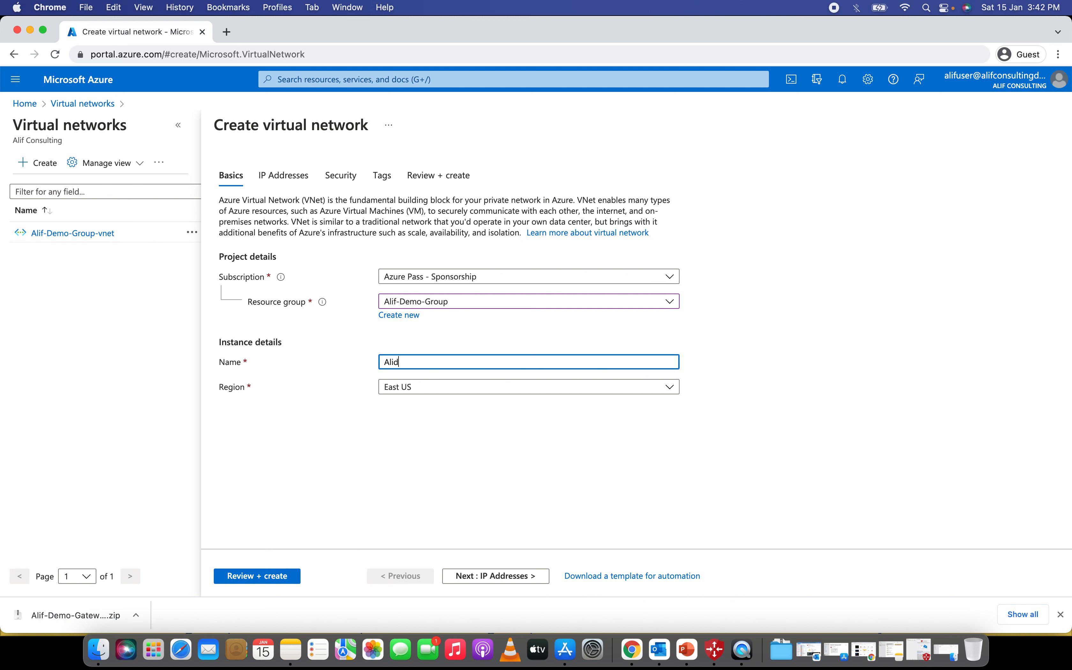
{"action": "type", "text": "-Demo-Vnet"}
{"action": "key", "text": "BackSpace"}
{"action": "key", "text": "BackSpace"}
{"action": "key", "text": "BackSpace"}
{"action": "key", "text": "BackSpace"}
{"action": "type", "text": "VNet"}
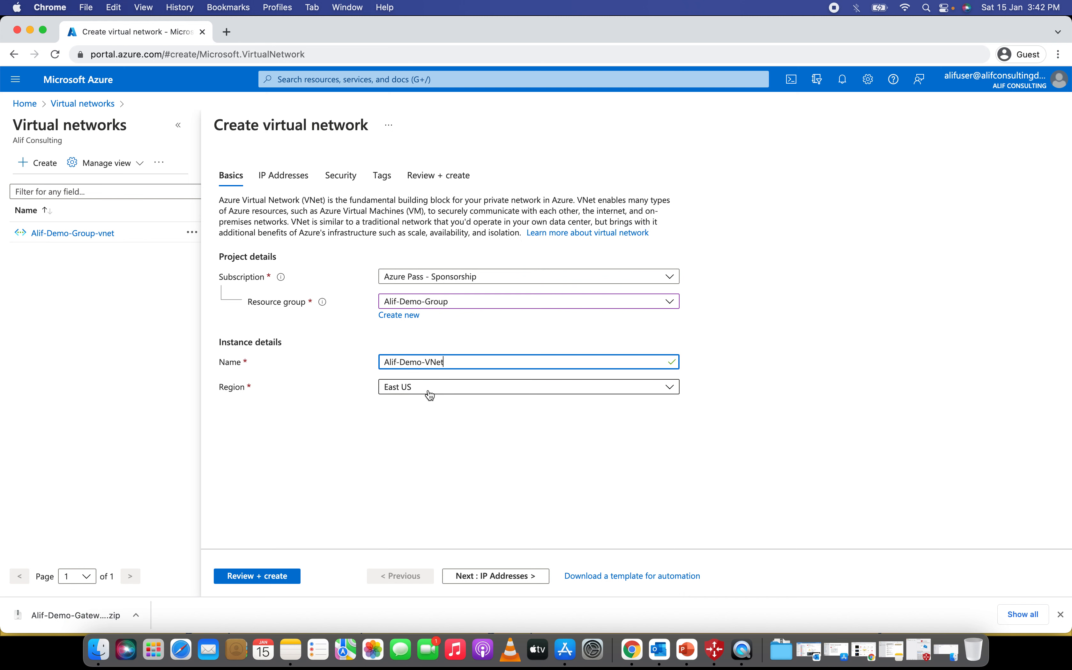
{"action": "left_click", "coordinate": [271, 576]}
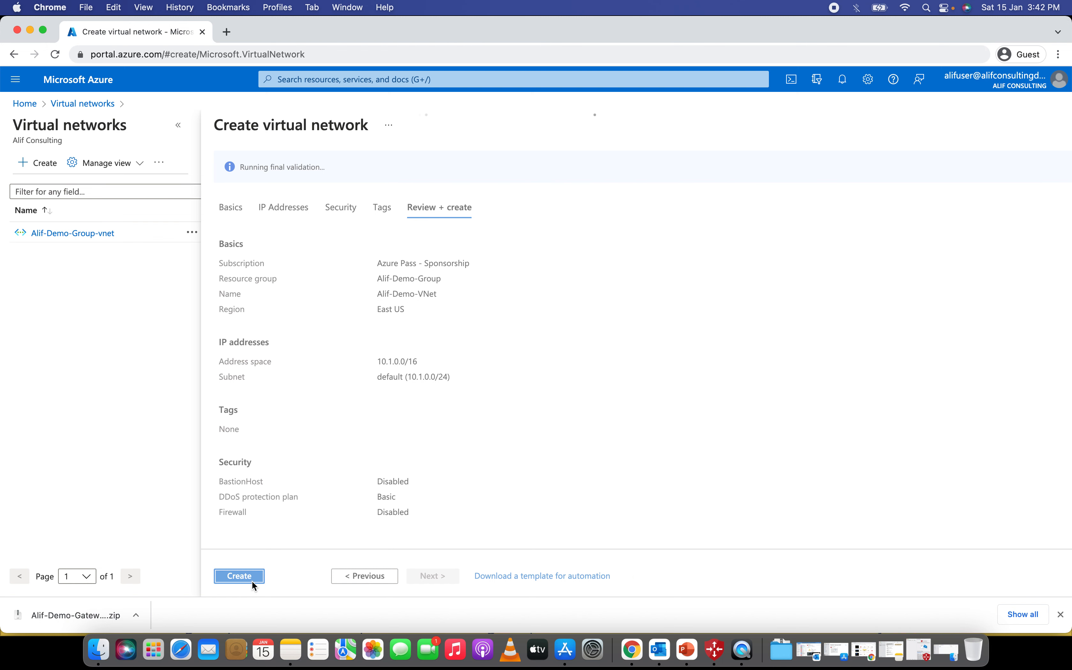
{"action": "left_click", "coordinate": [243, 577]}
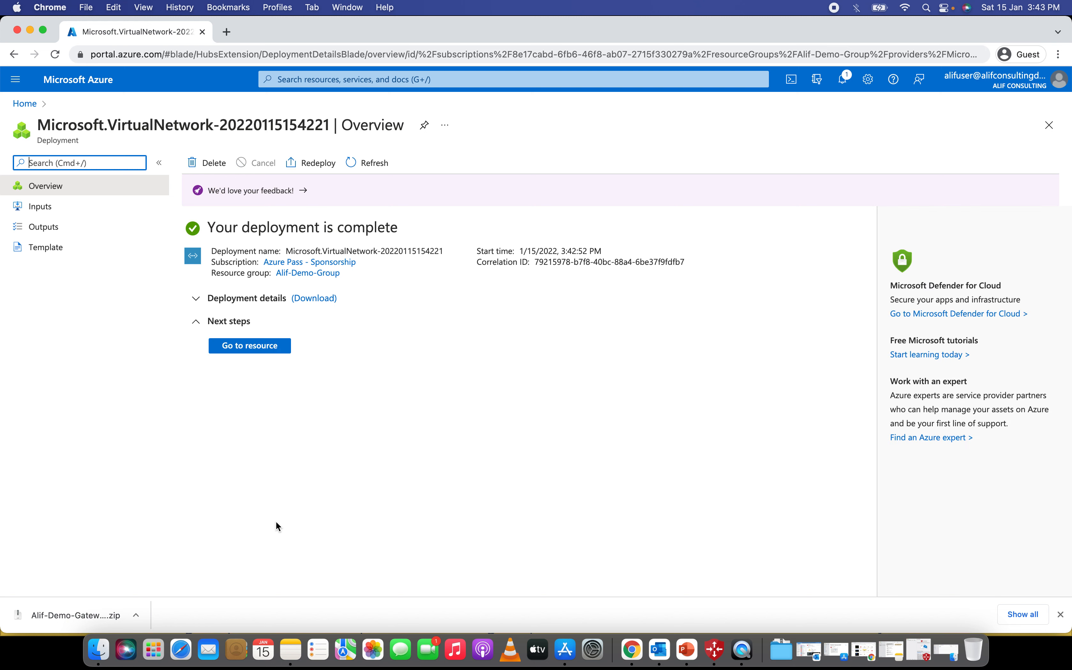
- Go to the deployed Alif-Demo-VNet and view its subnets, showing only default 10.1.0.0/24
{"action": "left_click", "coordinate": [241, 355]}
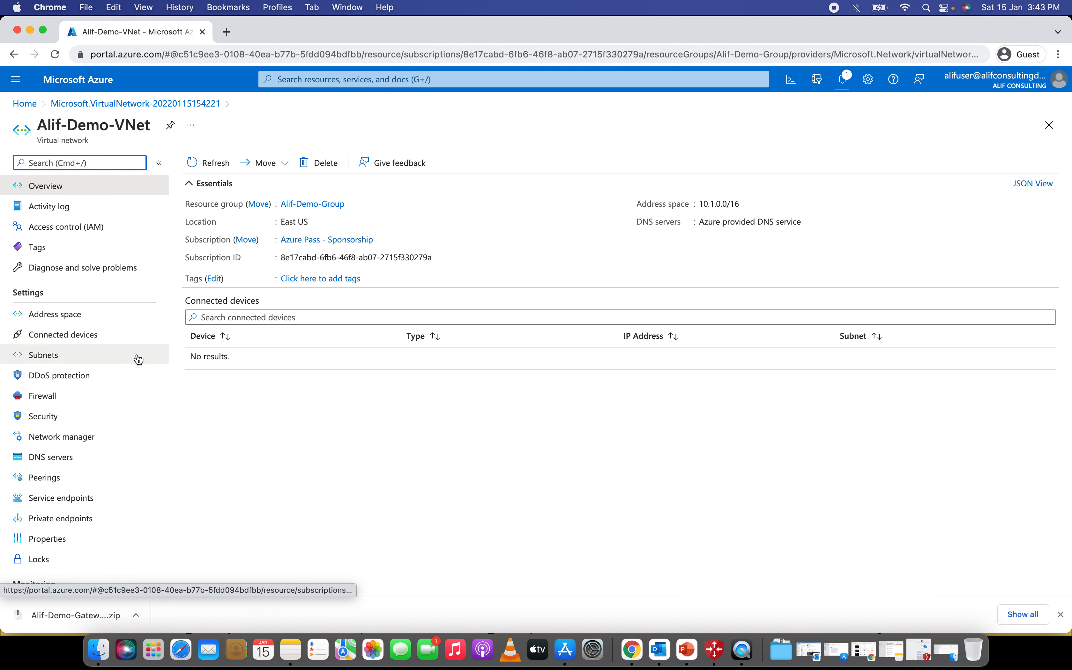
{"action": "left_click", "coordinate": [135, 355]}
{"action": "left_click", "coordinate": [78, 311]}
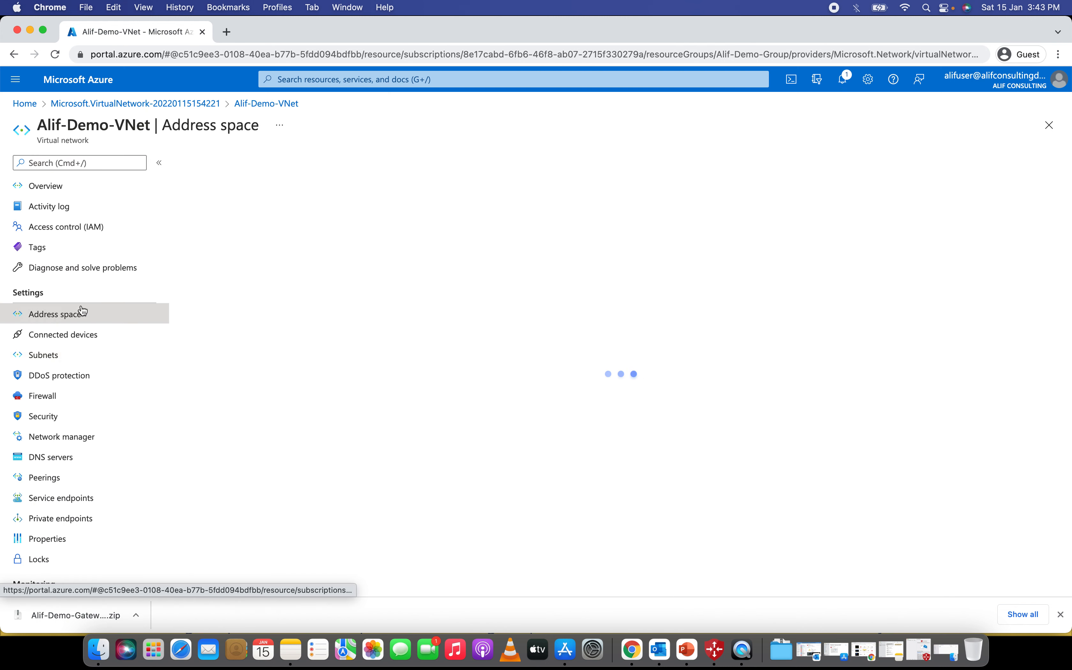
{"action": "left_click", "coordinate": [85, 186]}
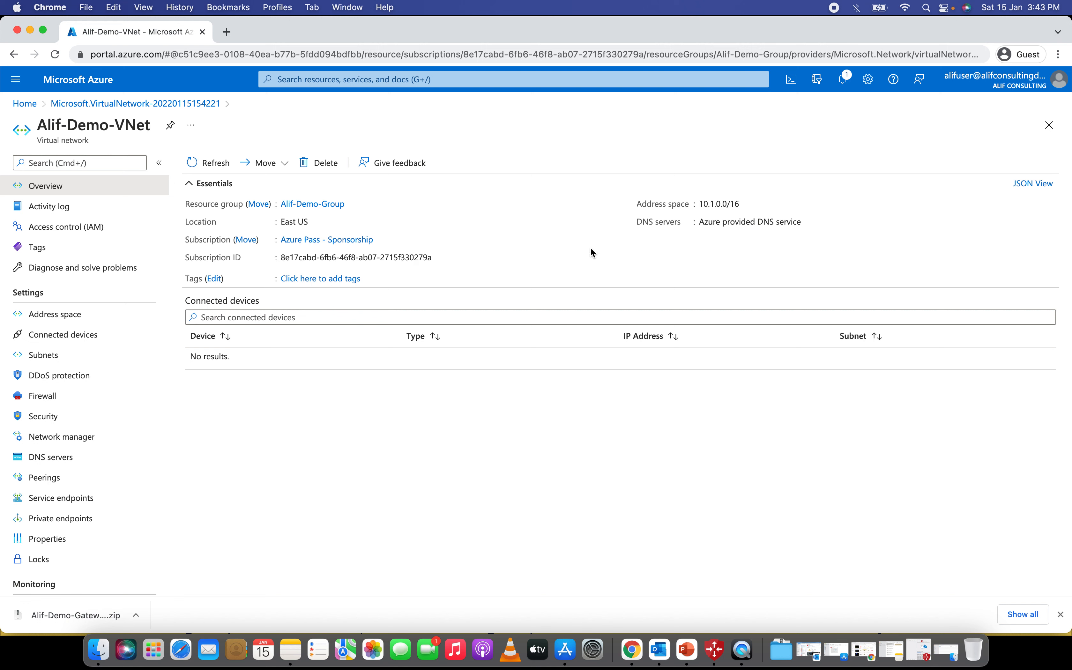
{"action": "left_click", "coordinate": [118, 354]}
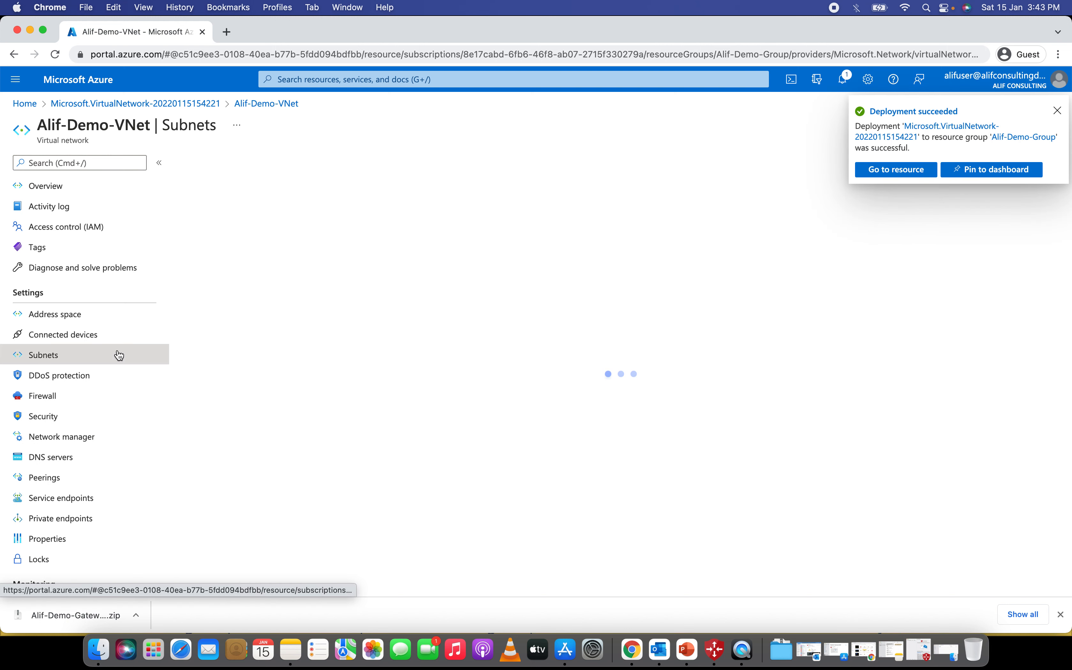
{"action": "left_click", "coordinate": [1058, 111]}
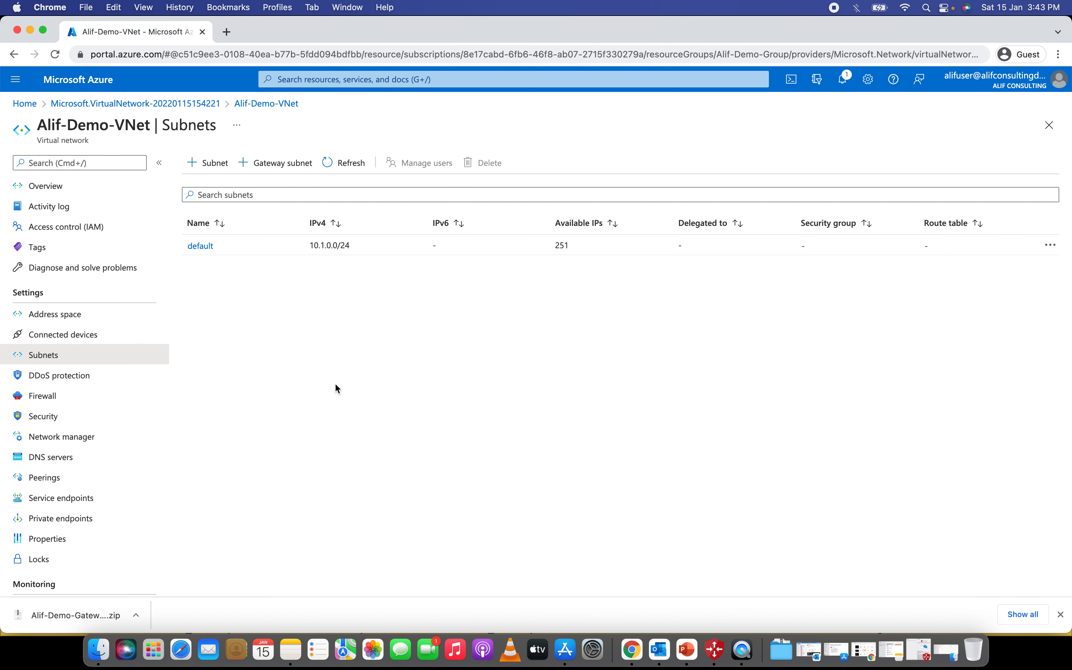
- Add a gateway subnet, change its range to 10.1.1.0/28, and save it
{"action": "left_click", "coordinate": [284, 166]}
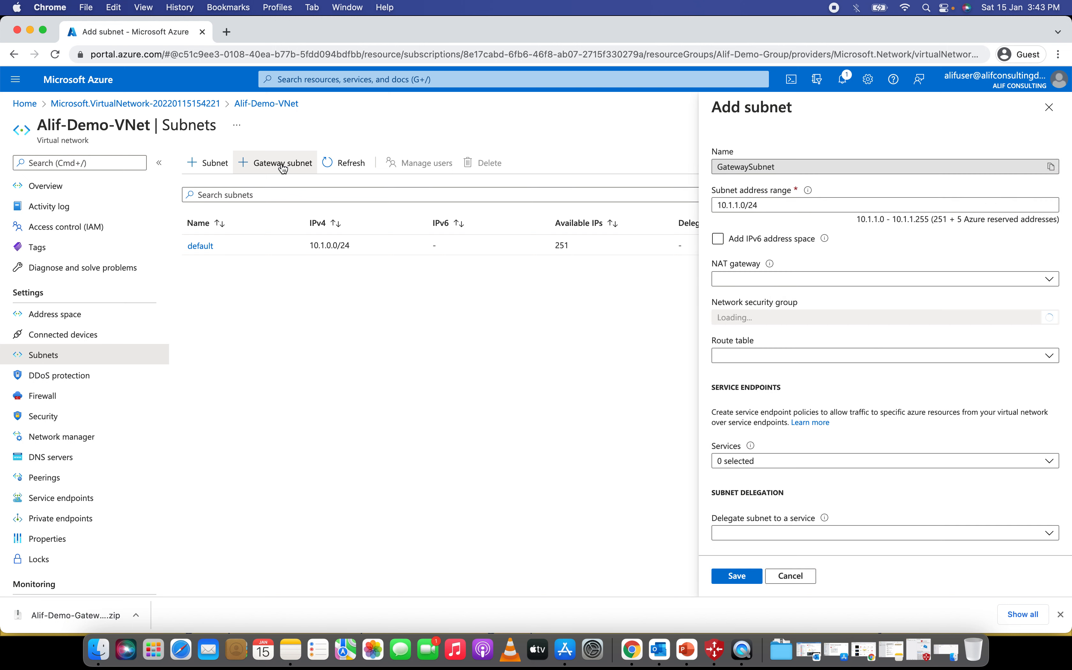
{"action": "left_click", "coordinate": [774, 205]}
{"action": "left_click", "coordinate": [774, 204]}
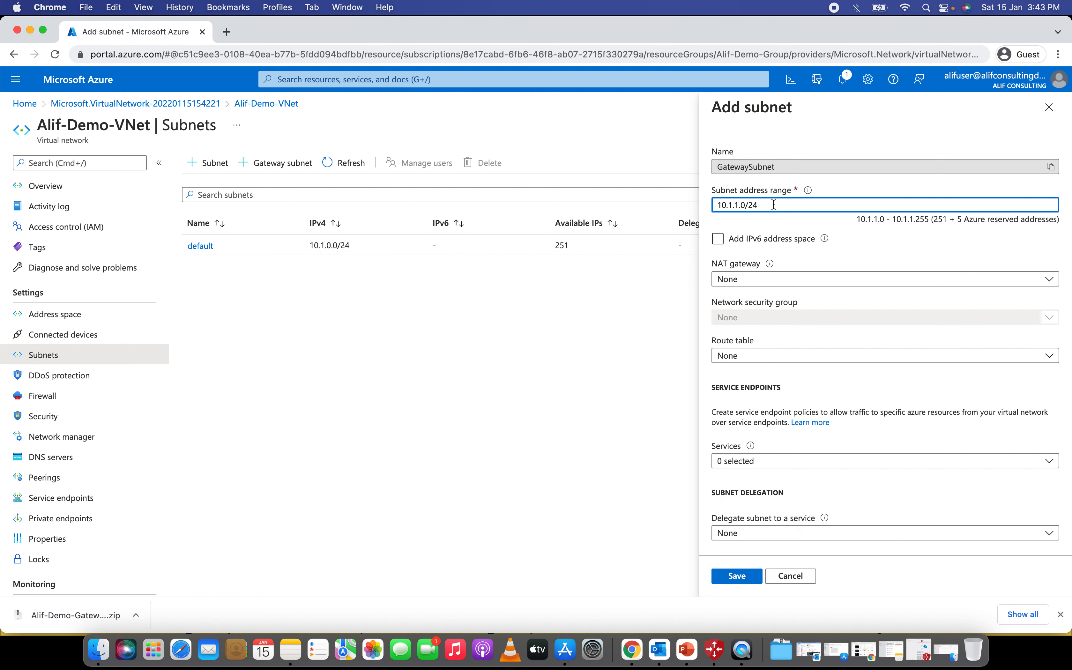
{"action": "key", "text": "BackSpace"}
{"action": "type", "text": "8"}
{"action": "left_click", "coordinate": [654, 252]}
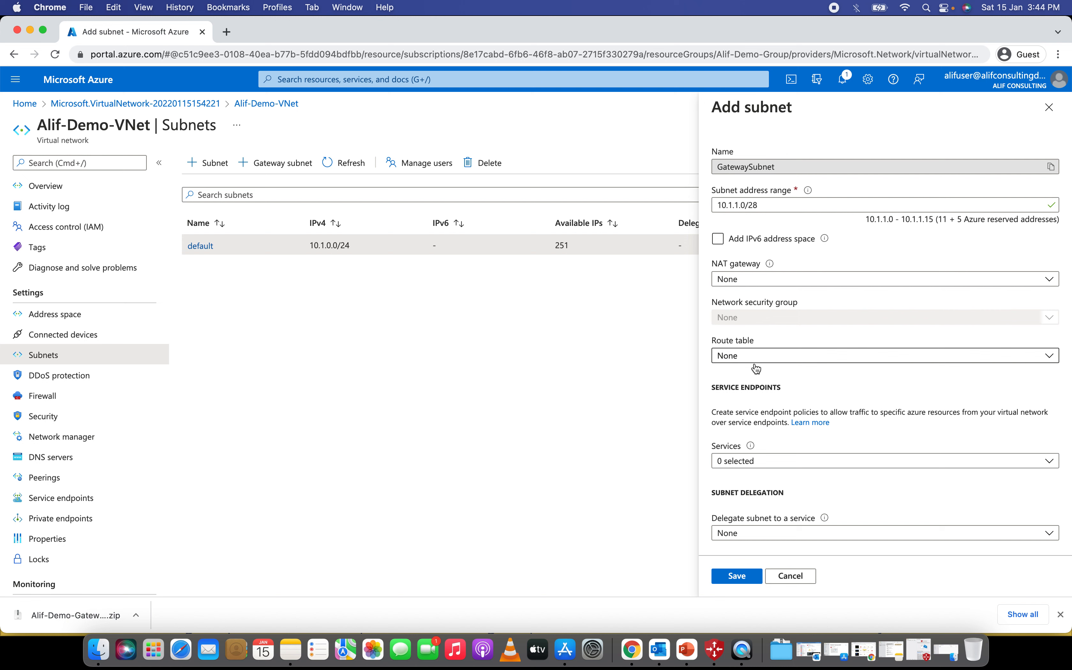
{"action": "scroll", "coordinate": [785, 426], "scroll_direction": "down", "scroll_amount": 1}
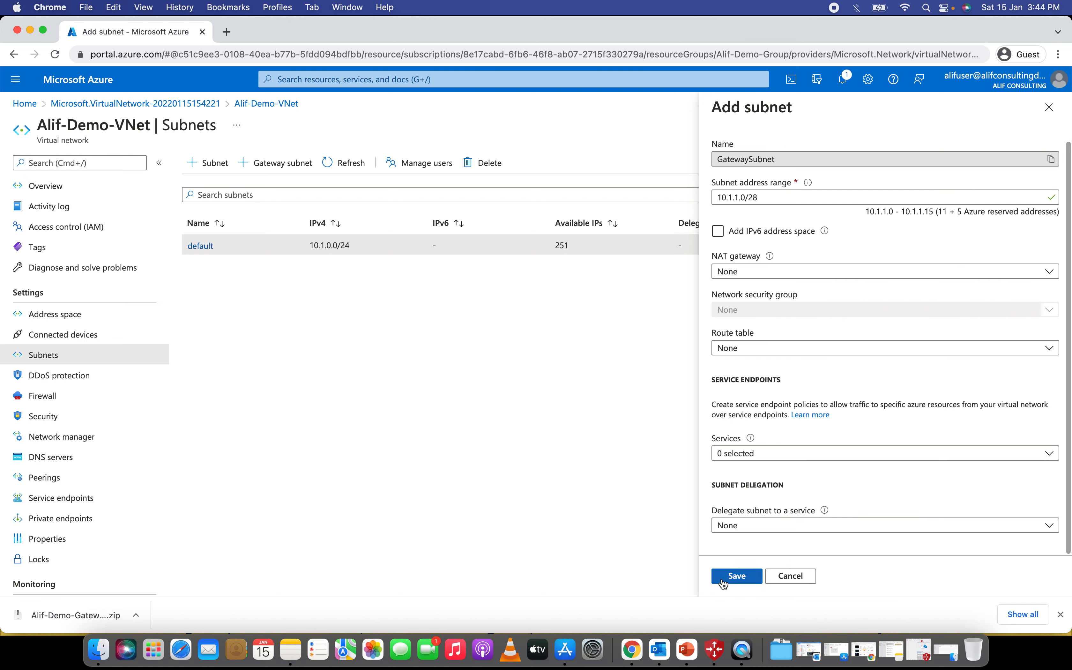
{"action": "left_click", "coordinate": [731, 575]}
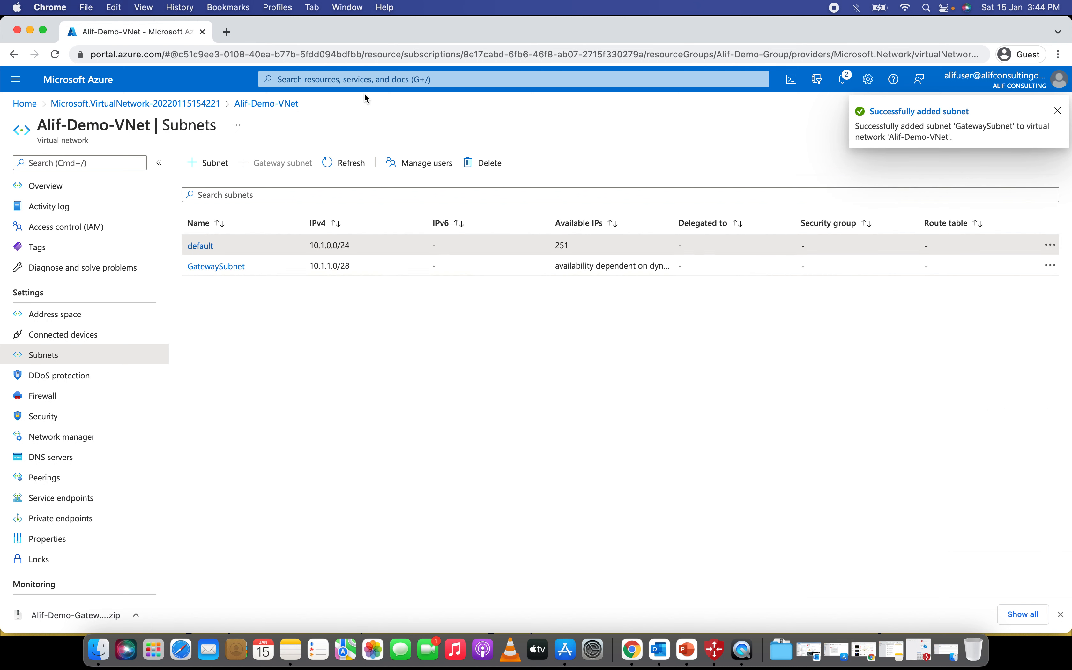
{"action": "left_click", "coordinate": [364, 80]}
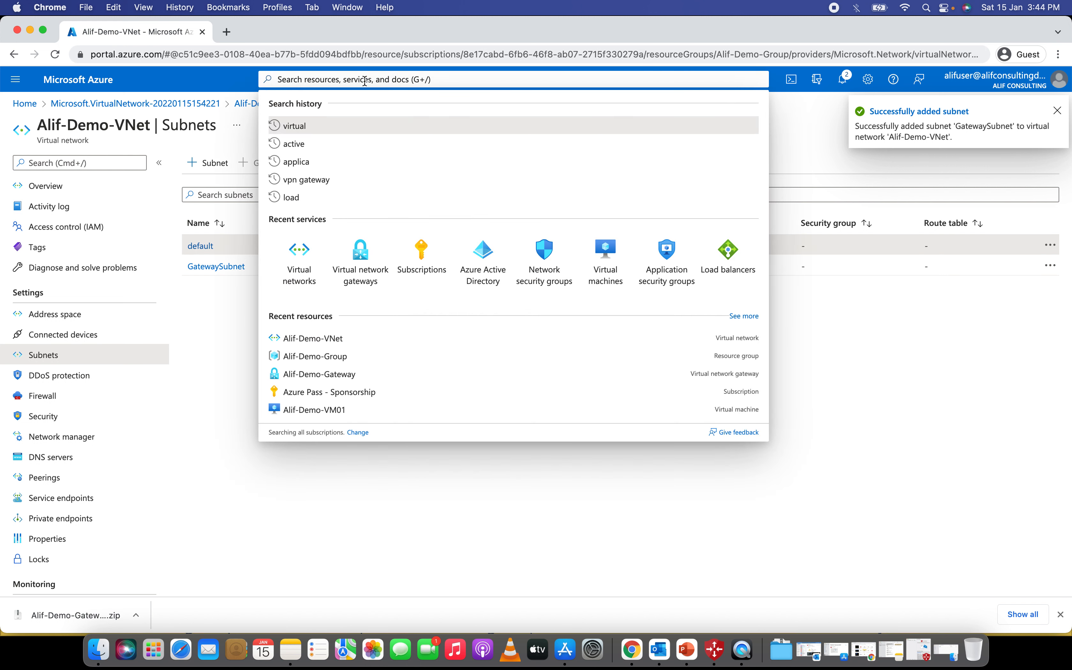
- Search 'vpn gateway' and start creating a new virtual network gateway
{"action": "type", "text": "vpn gateway"}
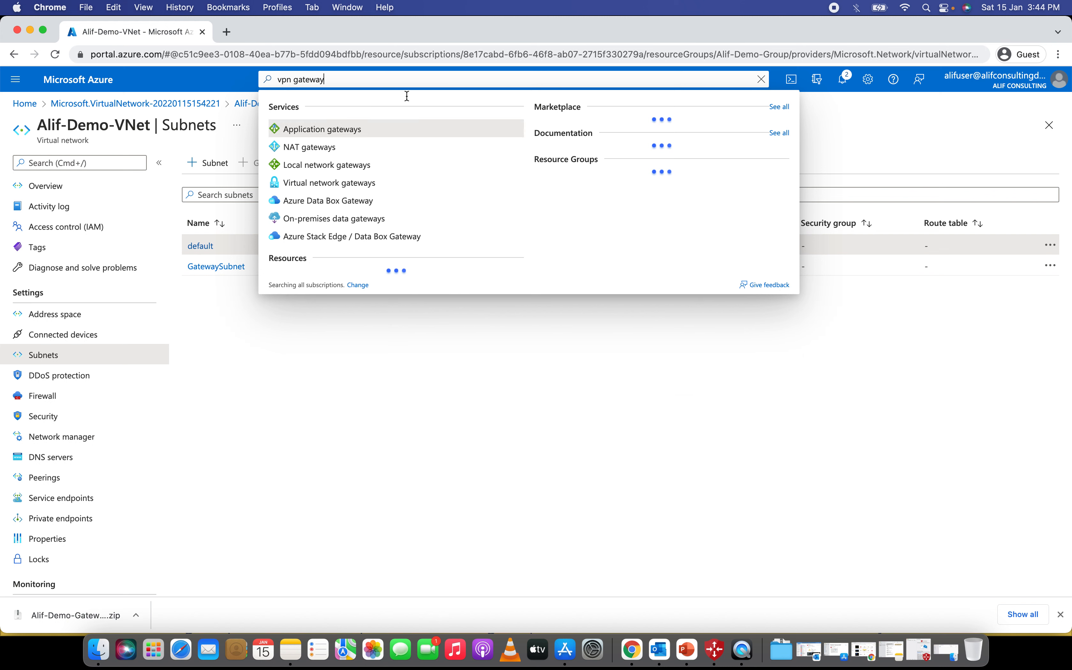
{"action": "left_click", "coordinate": [336, 187]}
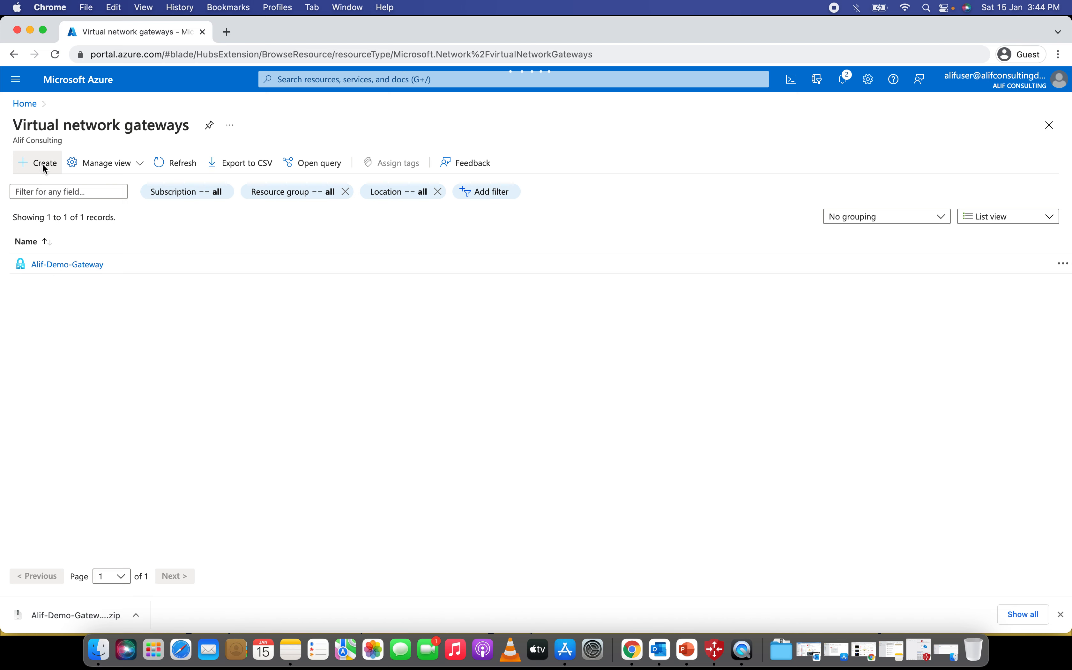
{"action": "left_click", "coordinate": [43, 165]}
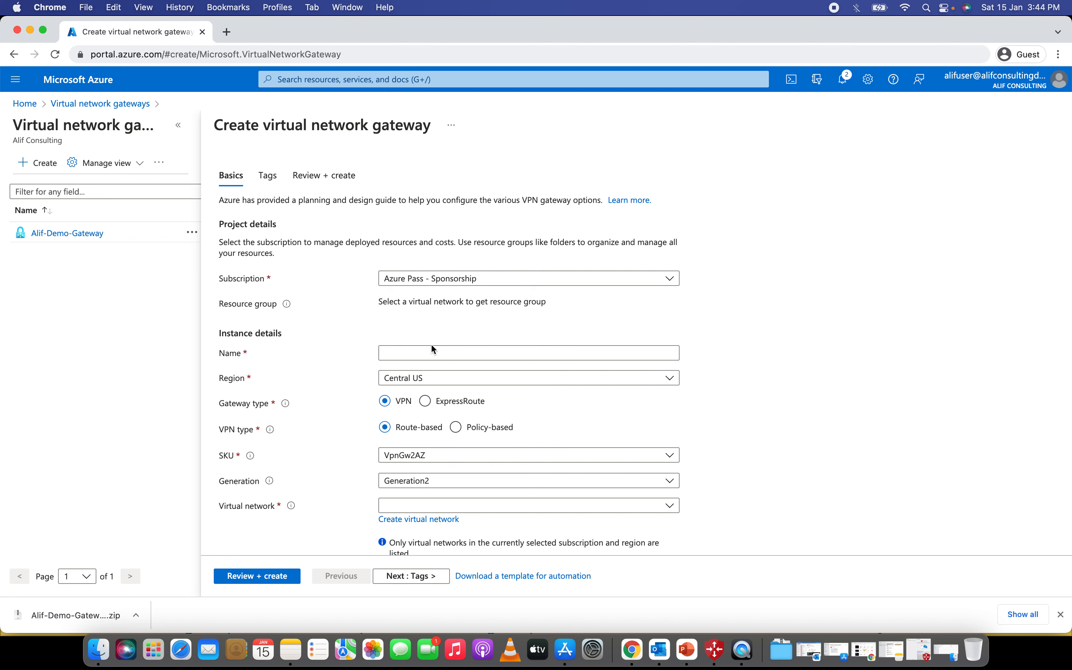
- Set the gateway region to East US and select Alif-Demo-VNet as its virtual network
{"action": "left_click", "coordinate": [439, 356]}
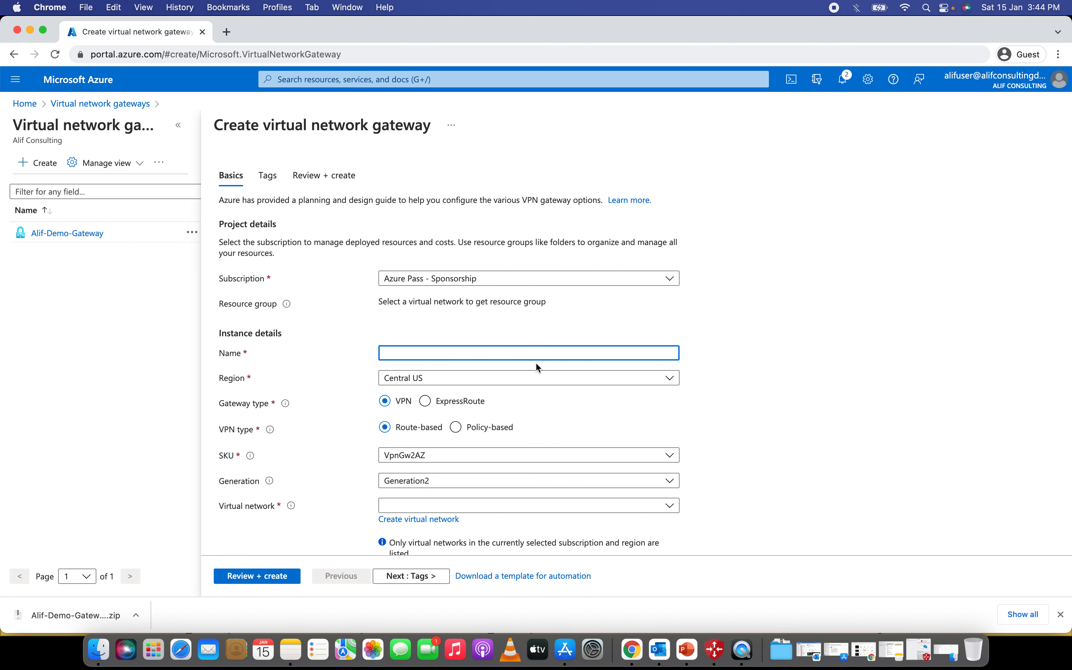
{"action": "scroll", "coordinate": [469, 309], "scroll_direction": "down", "scroll_amount": 2}
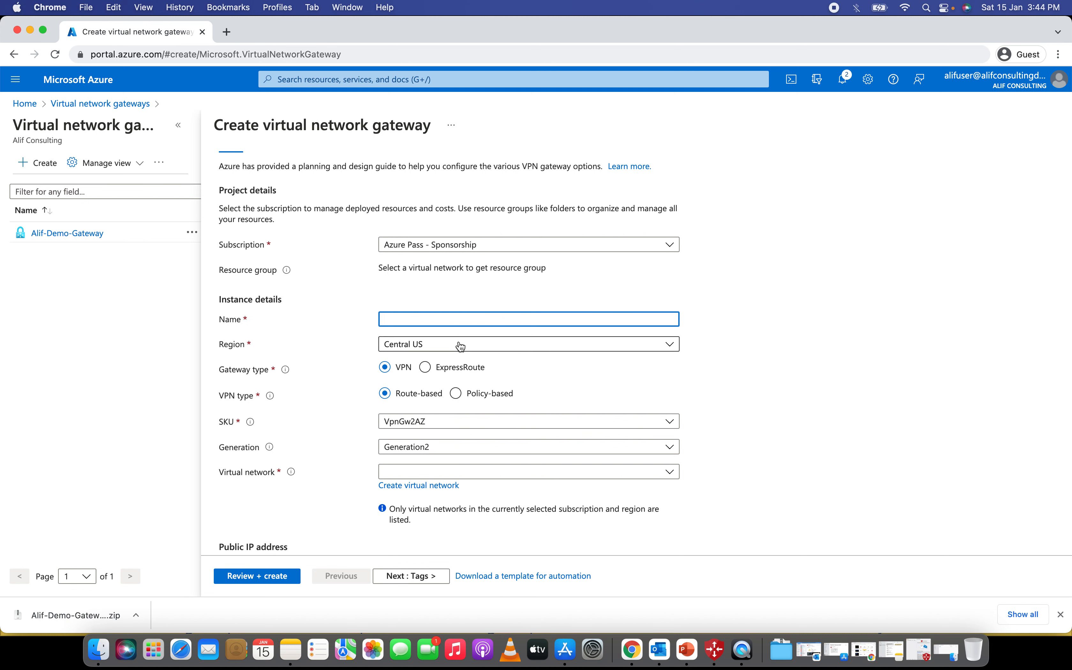
{"action": "left_click", "coordinate": [457, 350]}
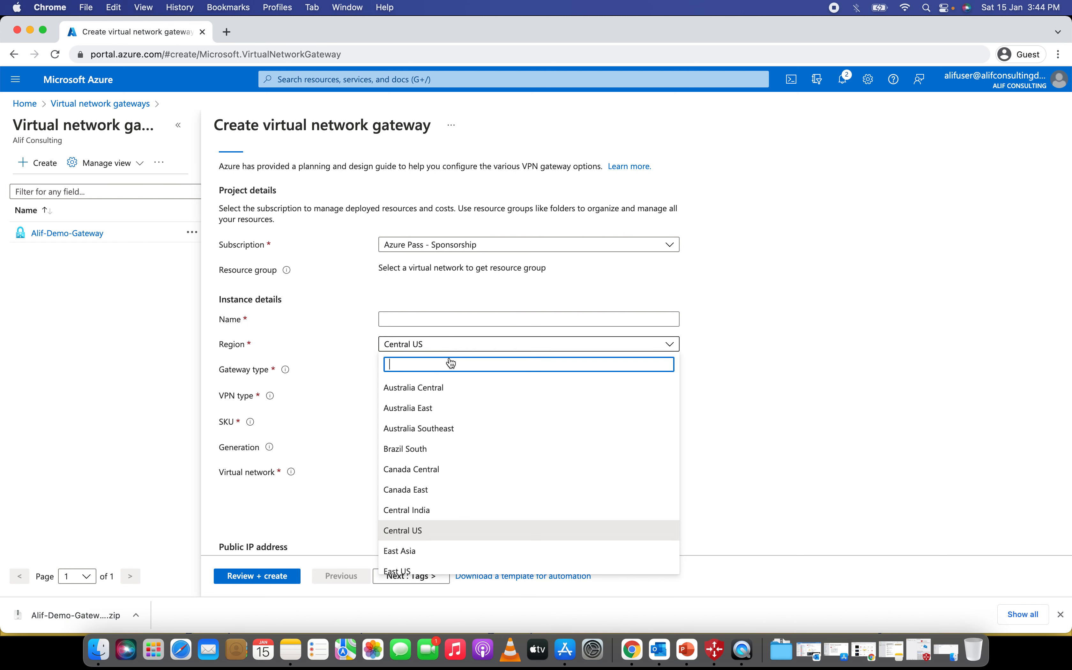
{"action": "scroll", "coordinate": [410, 538], "scroll_direction": "down", "scroll_amount": 2}
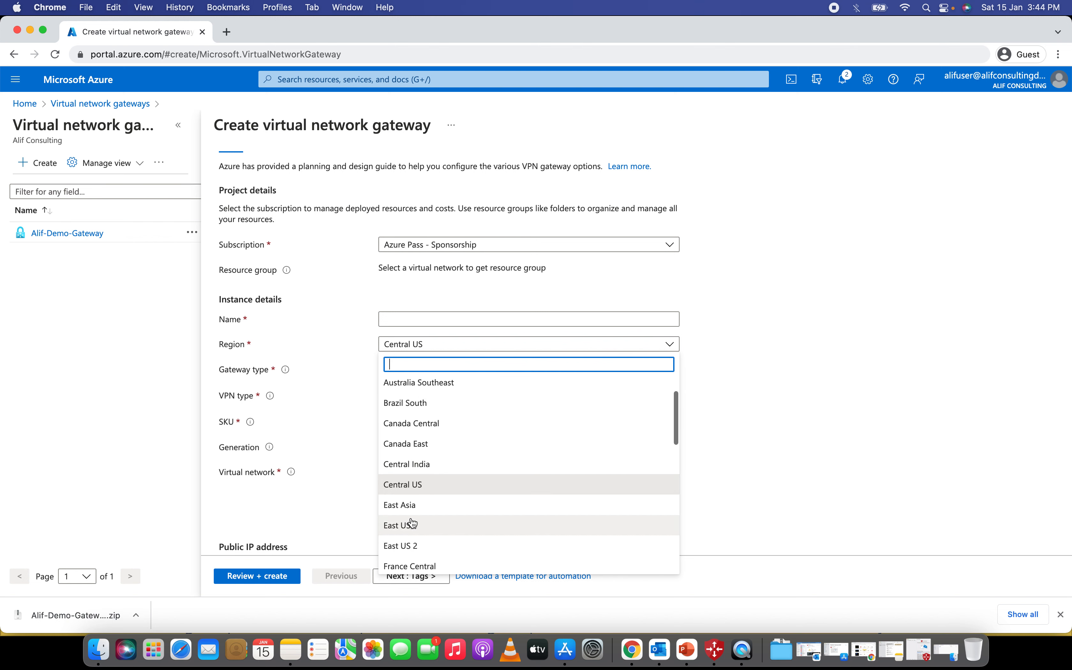
{"action": "left_click", "coordinate": [411, 525]}
{"action": "left_click", "coordinate": [487, 475]}
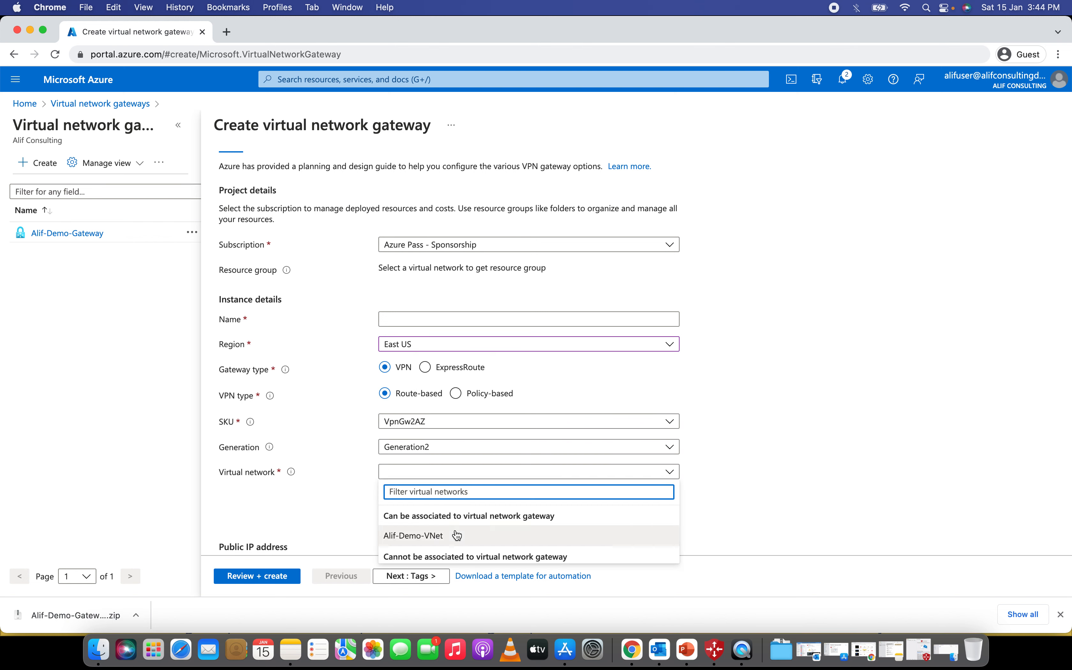
{"action": "left_click", "coordinate": [436, 535]}
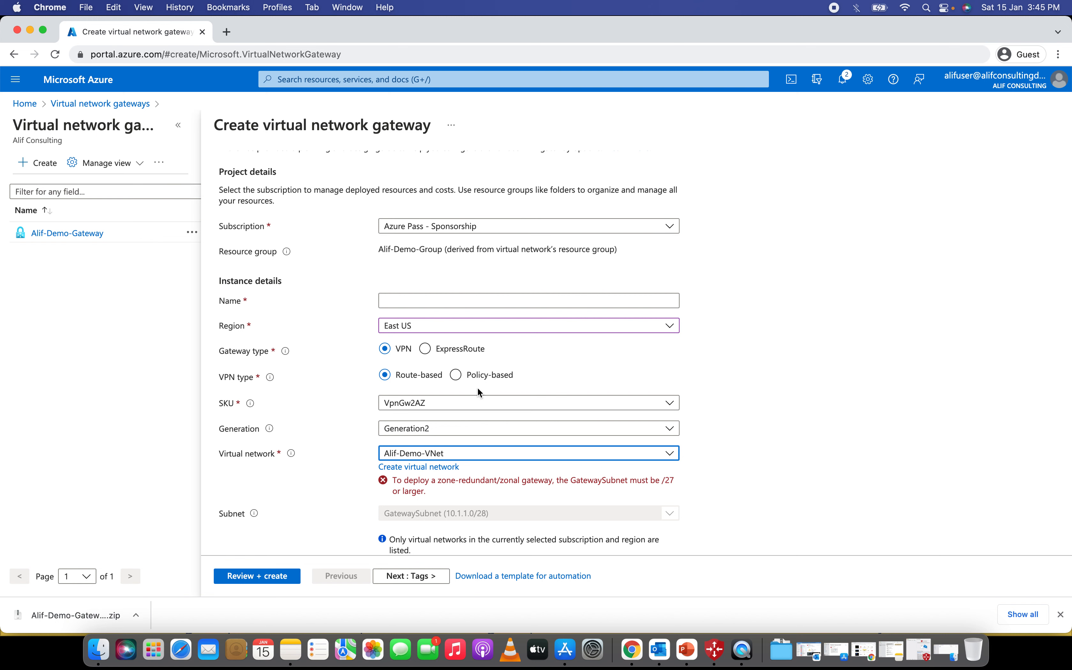
- Name the gateway Alif-Demo-Gateway01 and set its VPN type to Route-based
{"action": "left_click", "coordinate": [413, 302]}
{"action": "type", "text": "Alif-Demo-"}
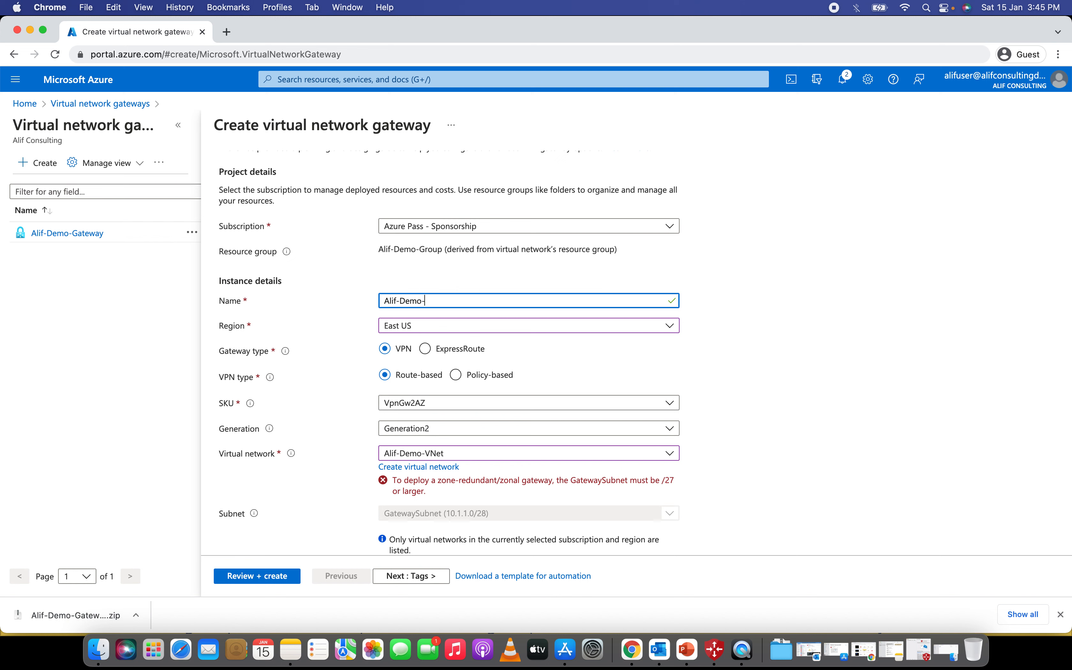
{"action": "type", "text": "Gateway01"}
{"action": "scroll", "coordinate": [651, 347], "scroll_direction": "down", "scroll_amount": 1}
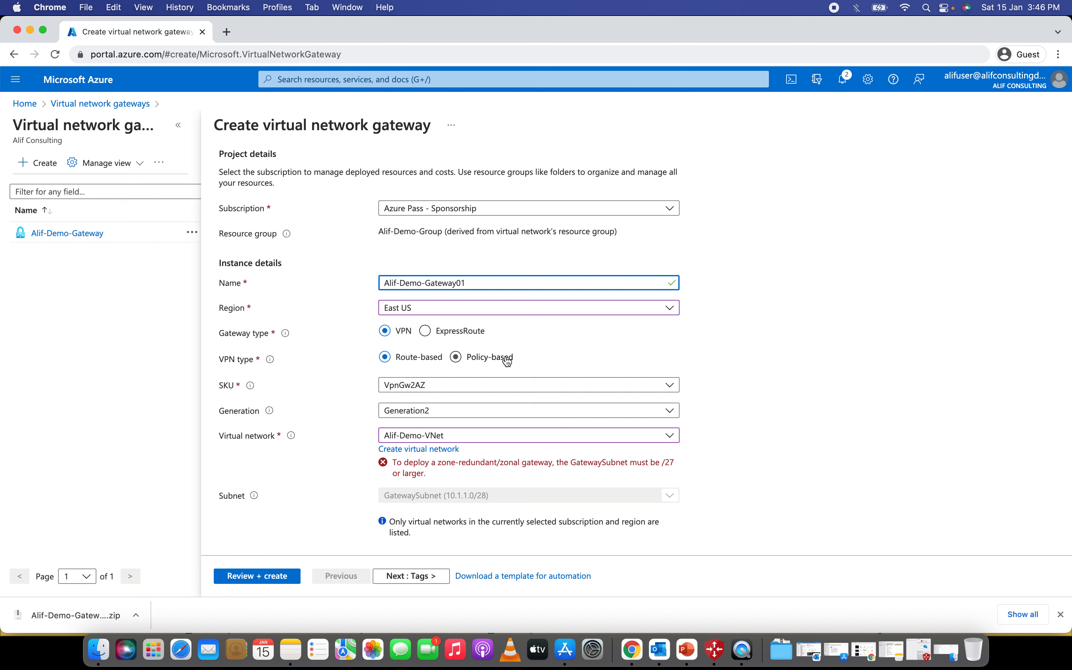
{"action": "left_click", "coordinate": [417, 357]}
{"action": "left_click", "coordinate": [433, 388]}
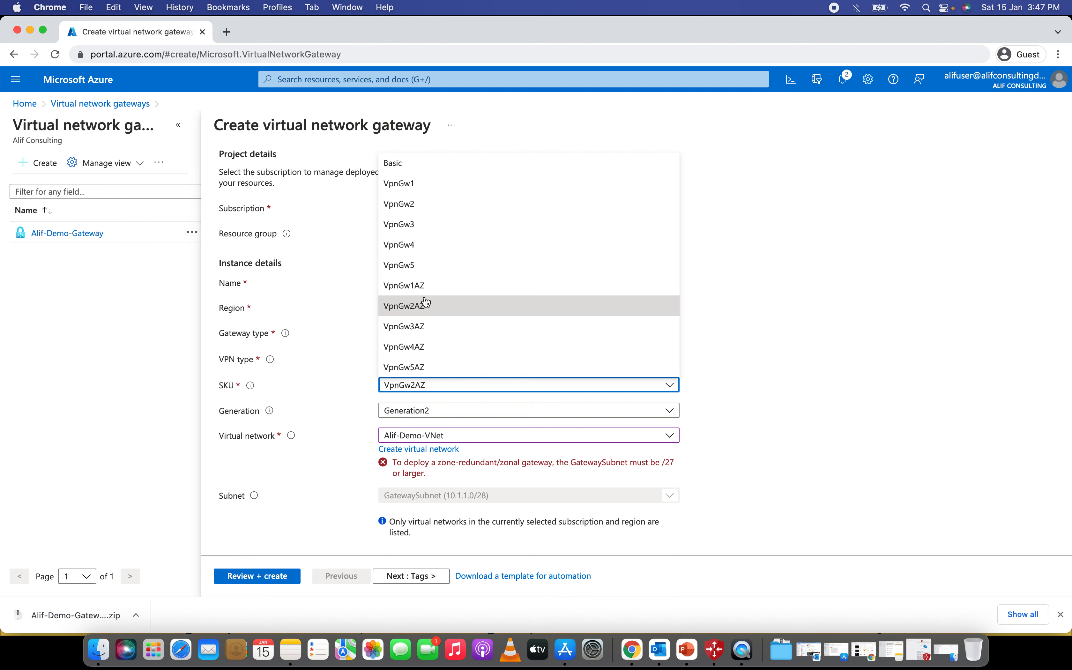
- Choose the VpnGw1 SKU and keep Create new for the public IP after checking existing ones
{"action": "left_click", "coordinate": [405, 185]}
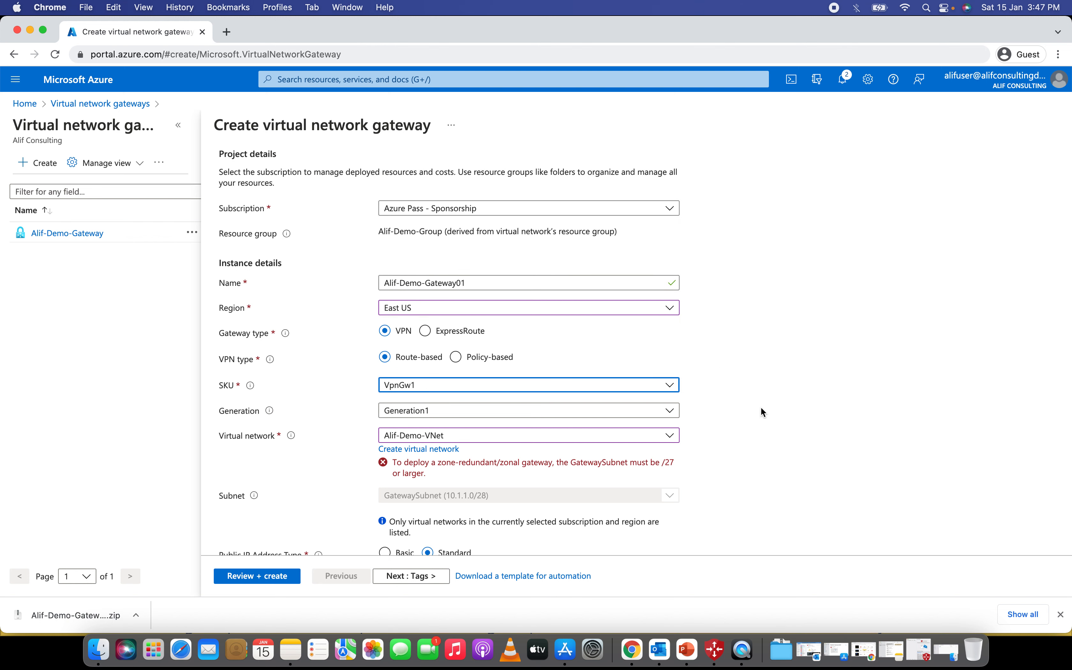
{"action": "scroll", "coordinate": [761, 408], "scroll_direction": "down", "scroll_amount": 5}
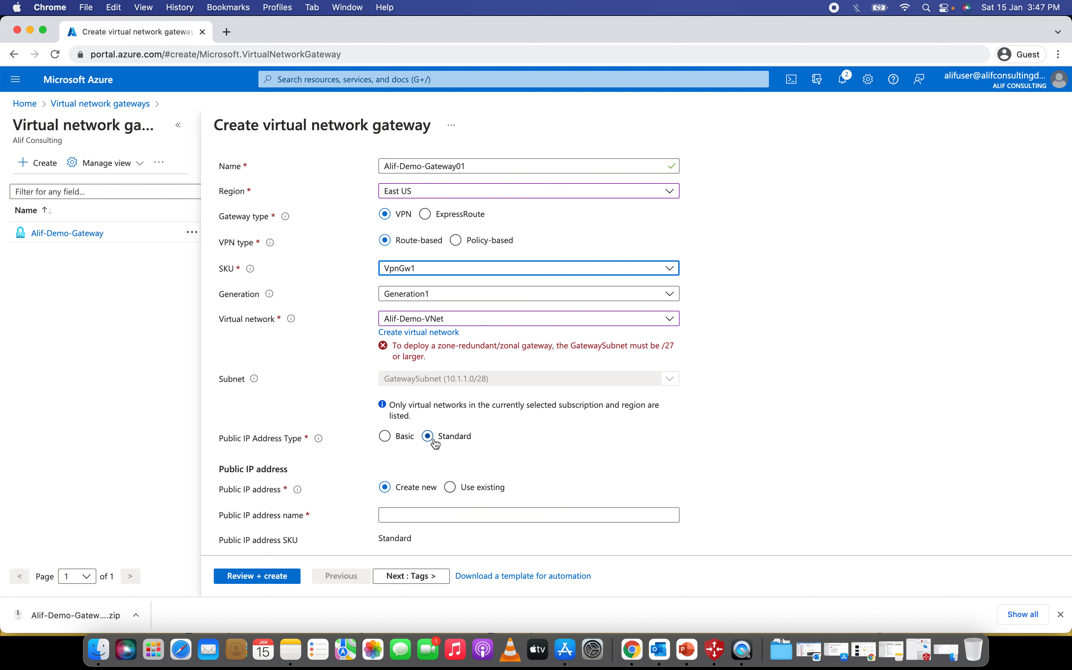
{"action": "scroll", "coordinate": [477, 434], "scroll_direction": "down", "scroll_amount": 2}
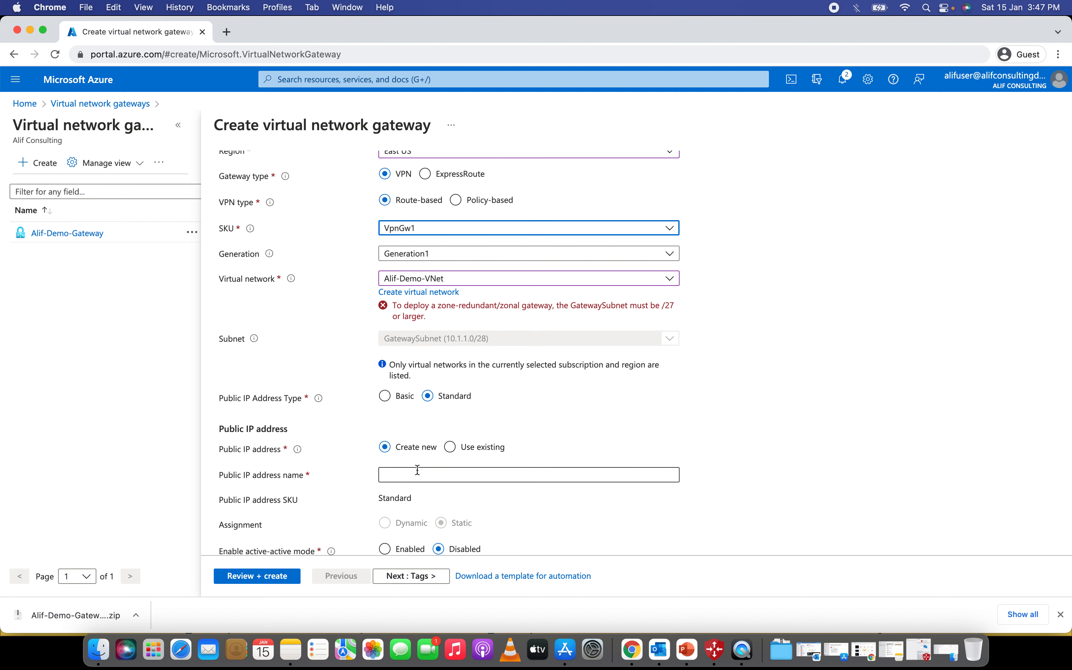
{"action": "left_click", "coordinate": [417, 472]}
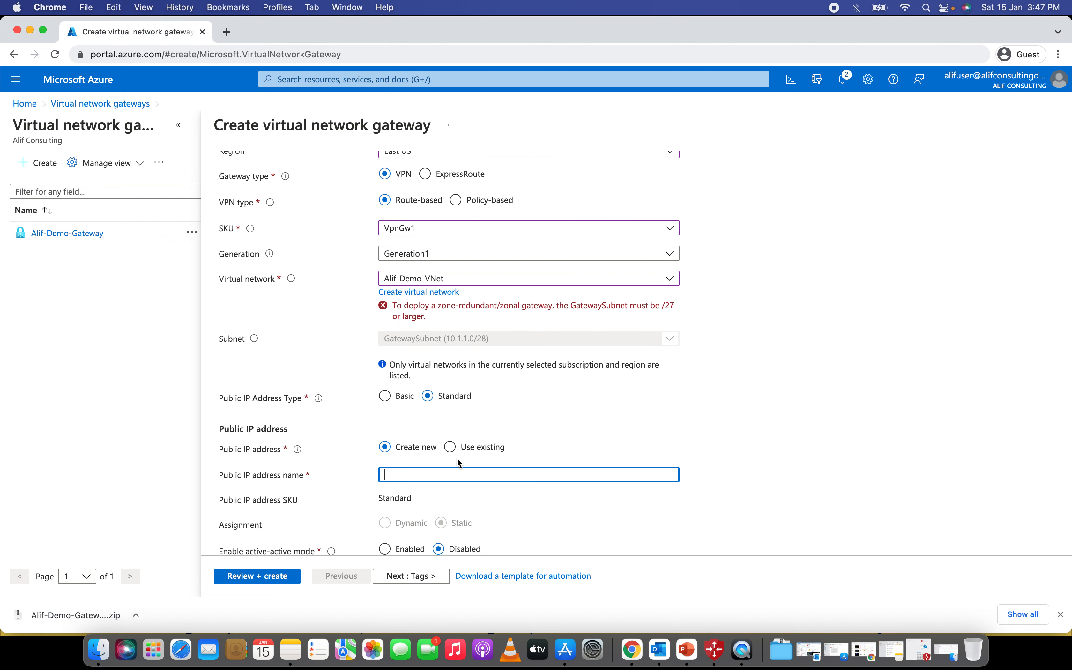
{"action": "scroll", "coordinate": [451, 436], "scroll_direction": "up", "scroll_amount": 2}
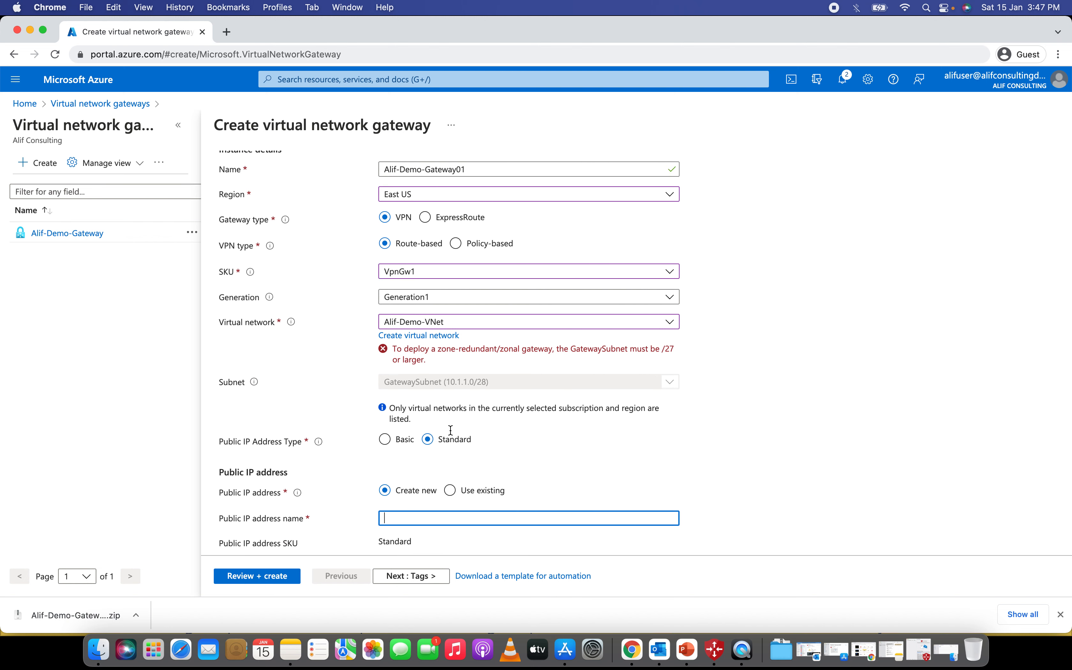
{"action": "left_click", "coordinate": [450, 480]}
{"action": "scroll", "coordinate": [456, 478], "scroll_direction": "down", "scroll_amount": 2}
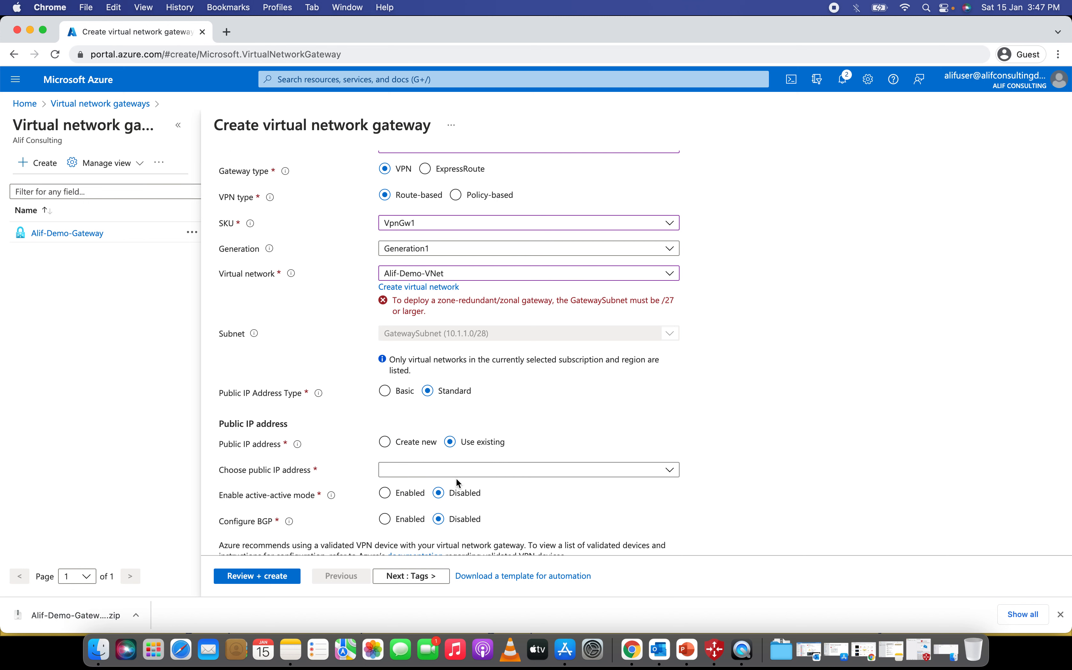
{"action": "left_click", "coordinate": [457, 475]}
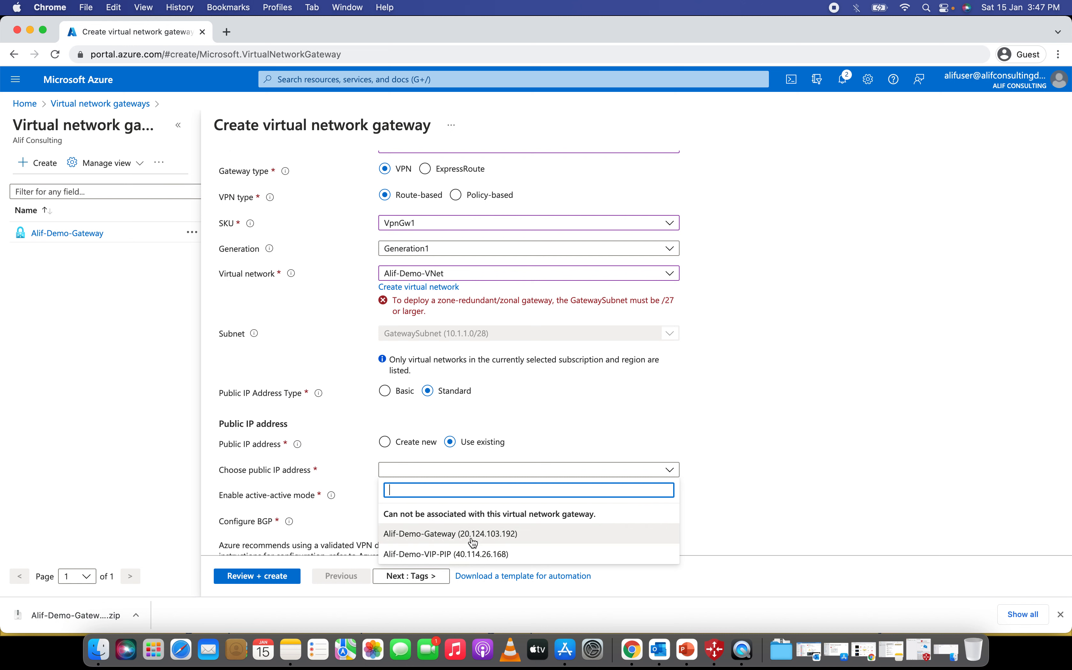
{"action": "left_click", "coordinate": [405, 447]}
{"action": "left_click", "coordinate": [406, 470]}
{"action": "scroll", "coordinate": [468, 354], "scroll_direction": "up", "scroll_amount": 5}
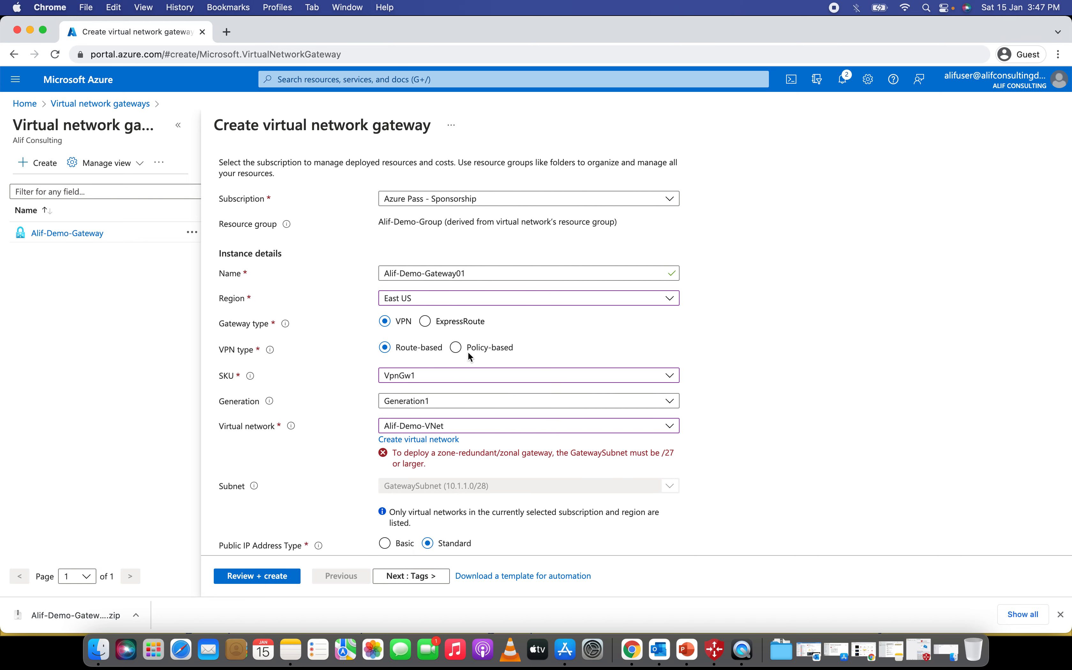
- Name the new public IP Alif-Demo-Gateway01-PIP by copying the gateway name and appending -PIP
{"action": "left_click_drag", "start_coordinate": [472, 268], "coordinate": [372, 267]}
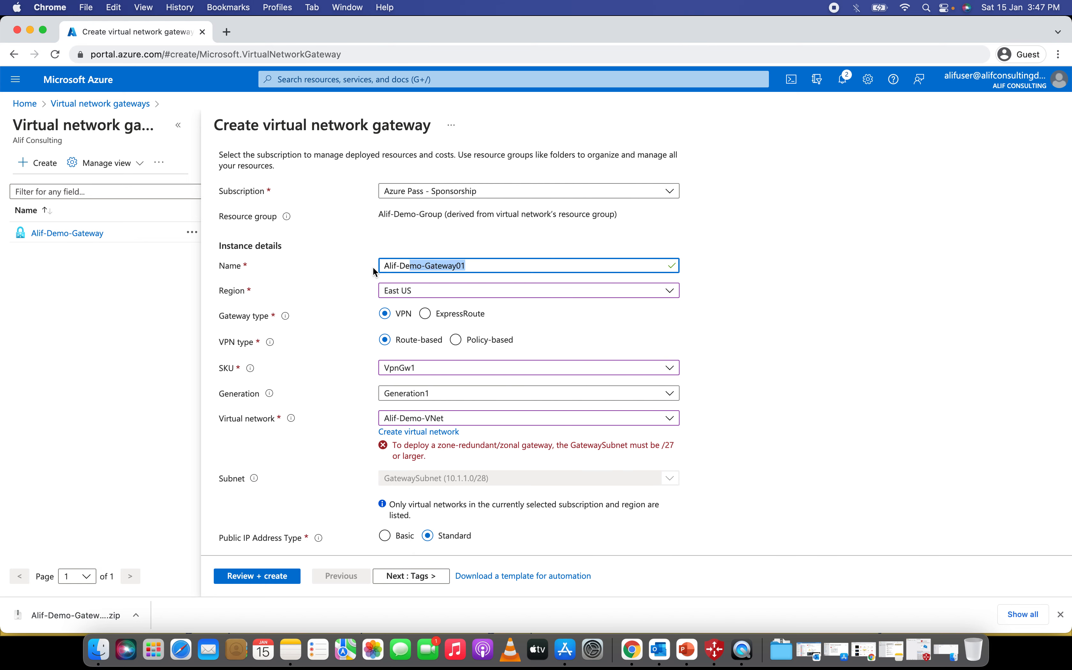
{"action": "right_click", "coordinate": [395, 265]}
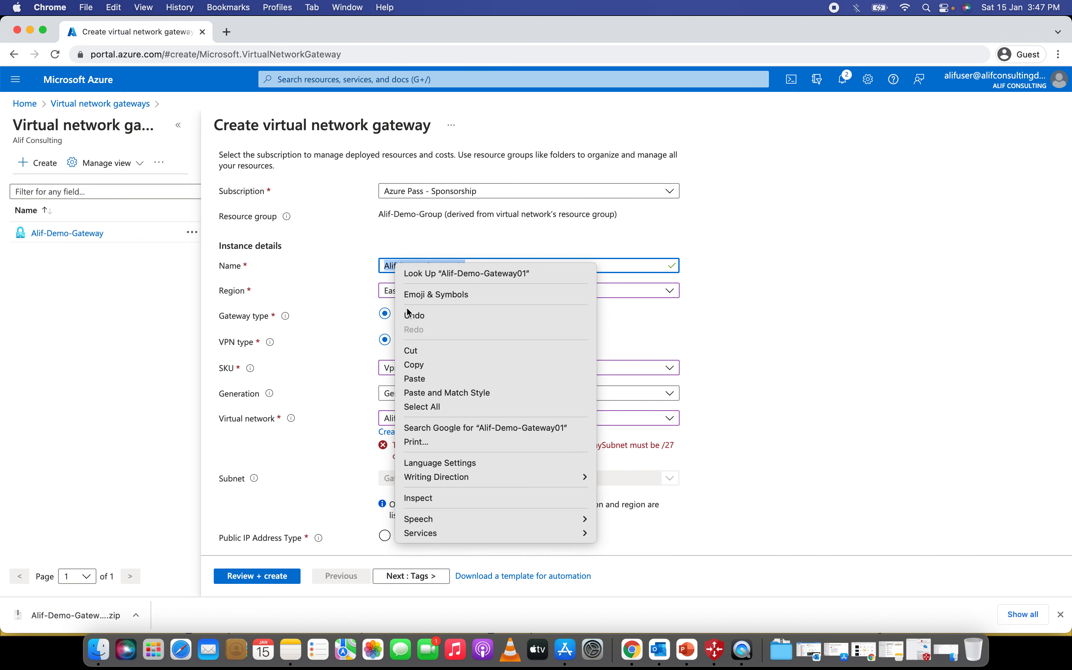
{"action": "left_click", "coordinate": [416, 364]}
{"action": "scroll", "coordinate": [472, 375], "scroll_direction": "down", "scroll_amount": 2}
{"action": "scroll", "coordinate": [470, 370], "scroll_direction": "down", "scroll_amount": 3}
{"action": "left_click", "coordinate": [457, 385]}
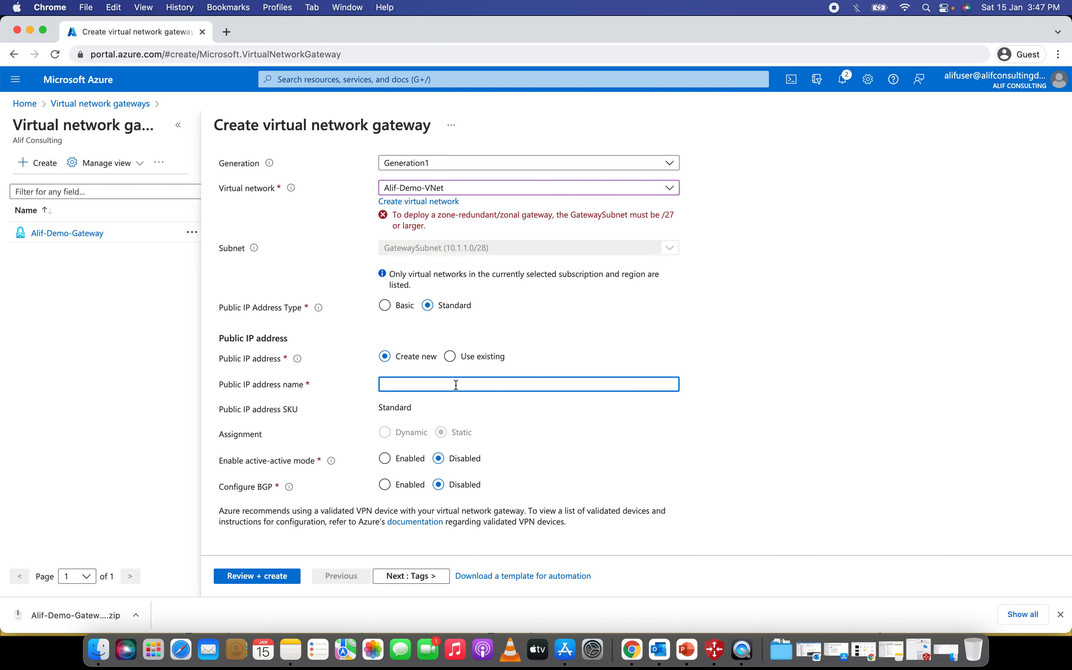
{"action": "right_click", "coordinate": [456, 385]}
{"action": "left_click", "coordinate": [483, 478]}
{"action": "type", "text": "-PIP"}
{"action": "scroll", "coordinate": [398, 460], "scroll_direction": "up", "scroll_amount": 1}
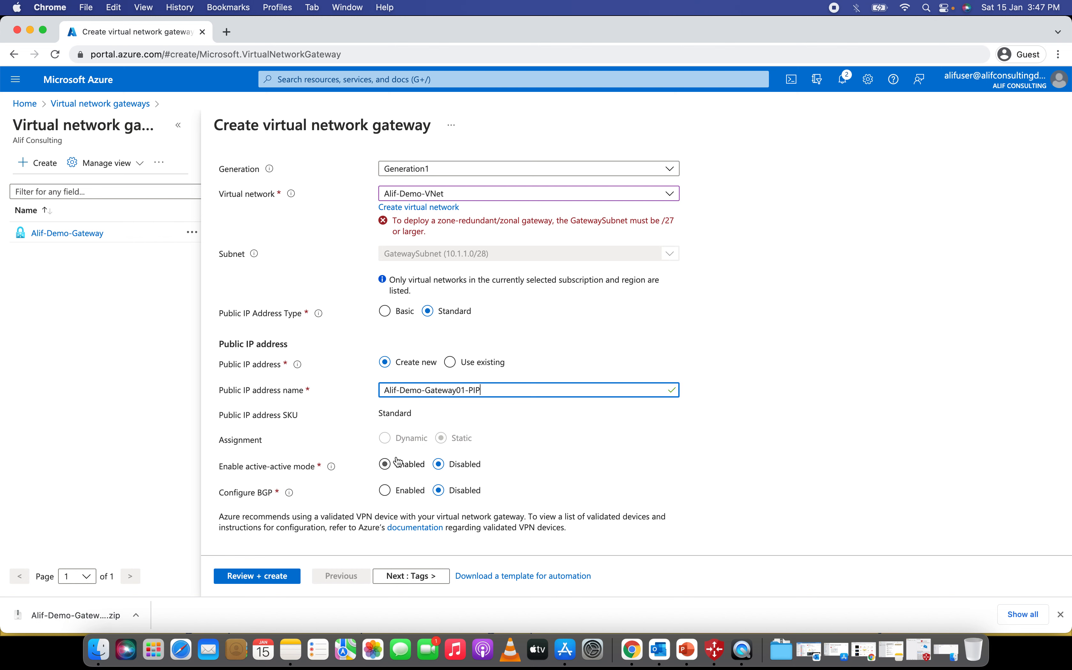
{"action": "scroll", "coordinate": [398, 462], "scroll_direction": "down", "scroll_amount": 1}
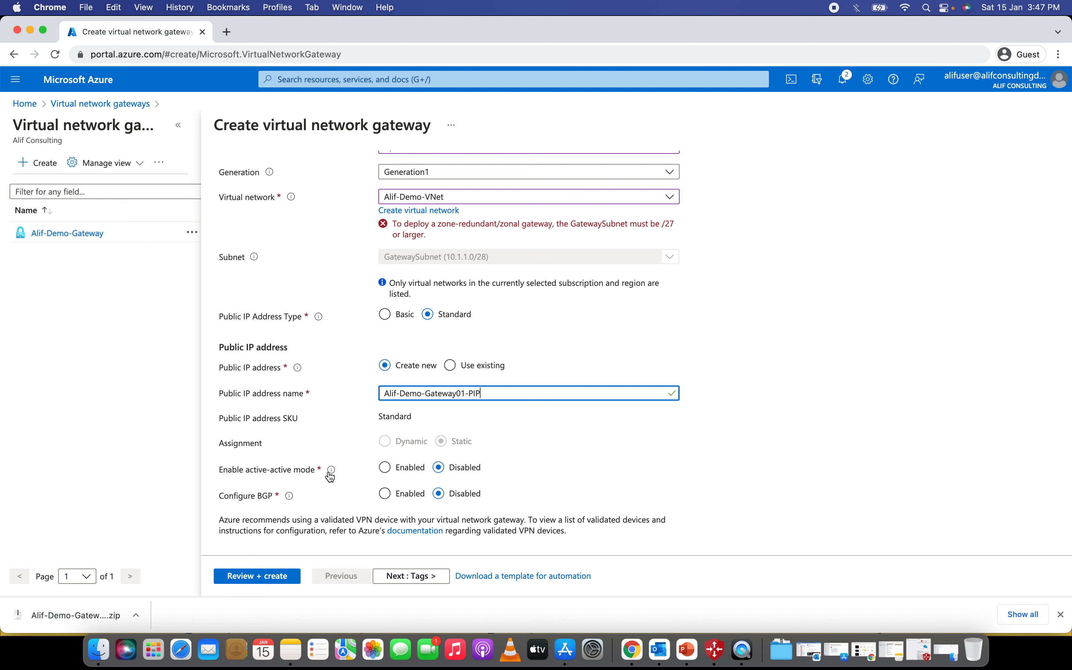
{"action": "mouse_move", "coordinate": [288, 501]}
{"action": "left_click", "coordinate": [768, 349]}
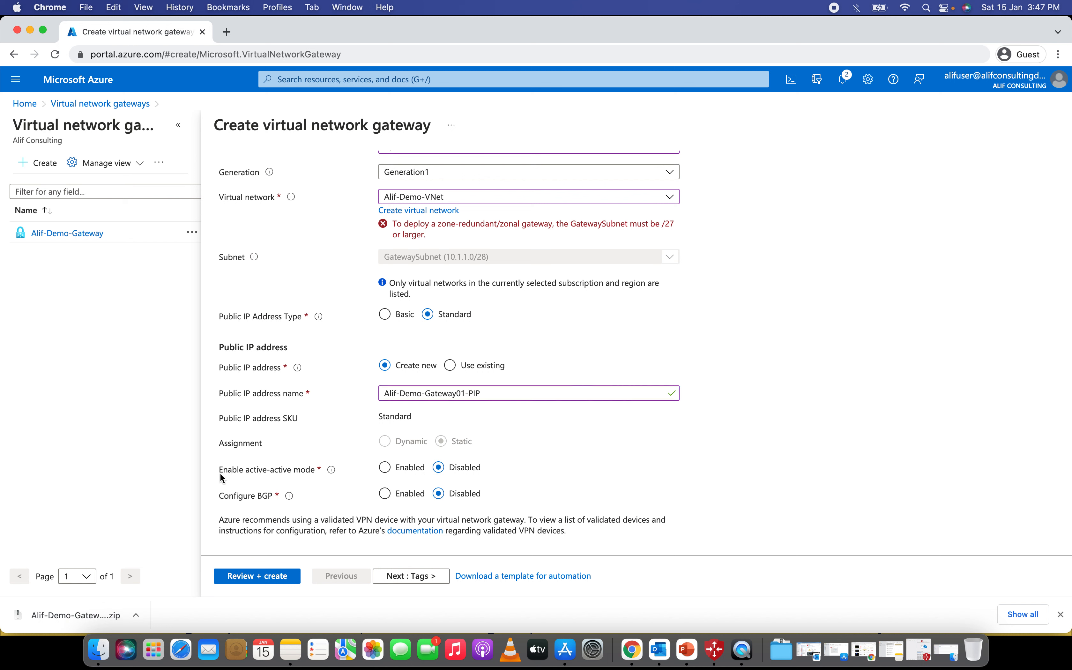
{"action": "scroll", "coordinate": [439, 481], "scroll_direction": "down", "scroll_amount": 1}
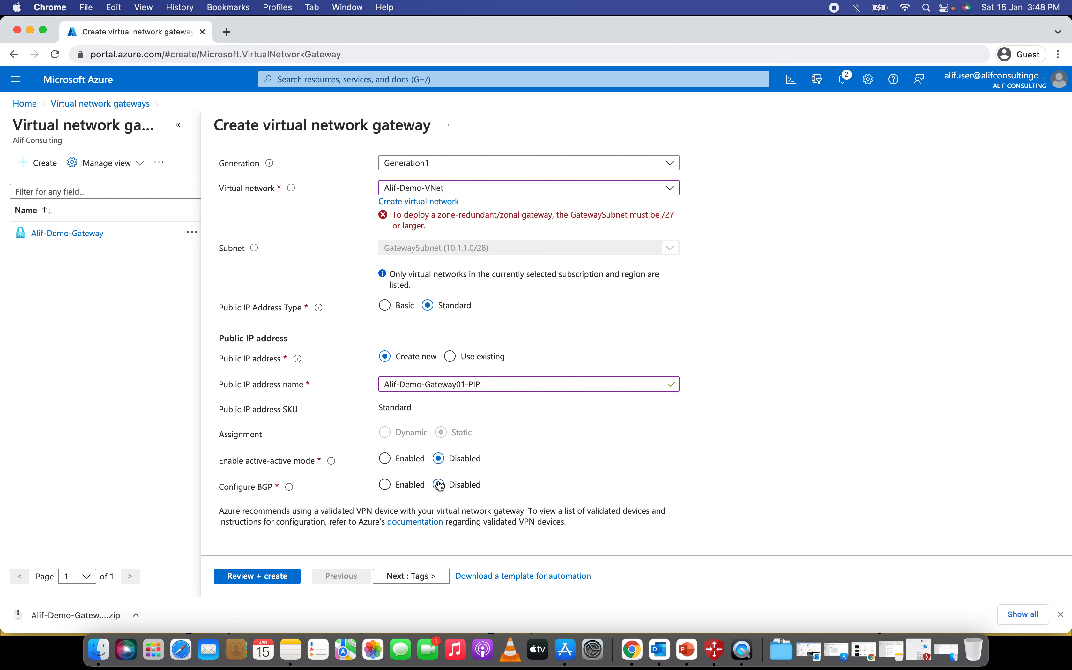
{"action": "scroll", "coordinate": [440, 486], "scroll_direction": "up", "scroll_amount": 1}
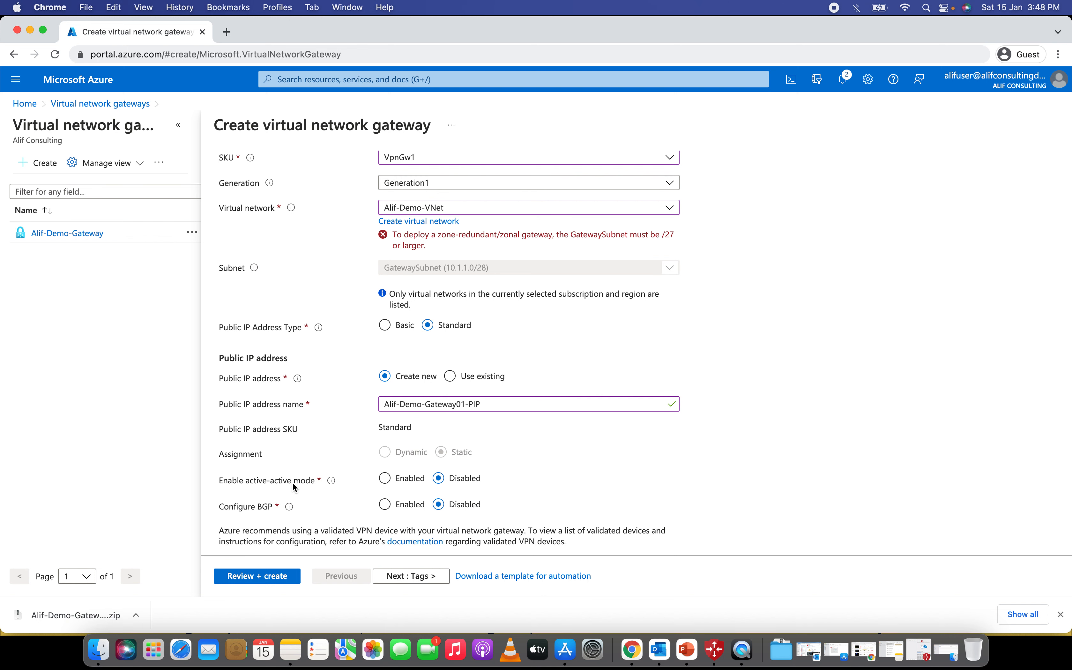
- Move through Tags to Review + create, where validation fails on Basics
{"action": "scroll", "coordinate": [695, 384], "scroll_direction": "up", "scroll_amount": 5}
{"action": "scroll", "coordinate": [695, 390], "scroll_direction": "down", "scroll_amount": 4}
{"action": "left_click", "coordinate": [419, 577]}
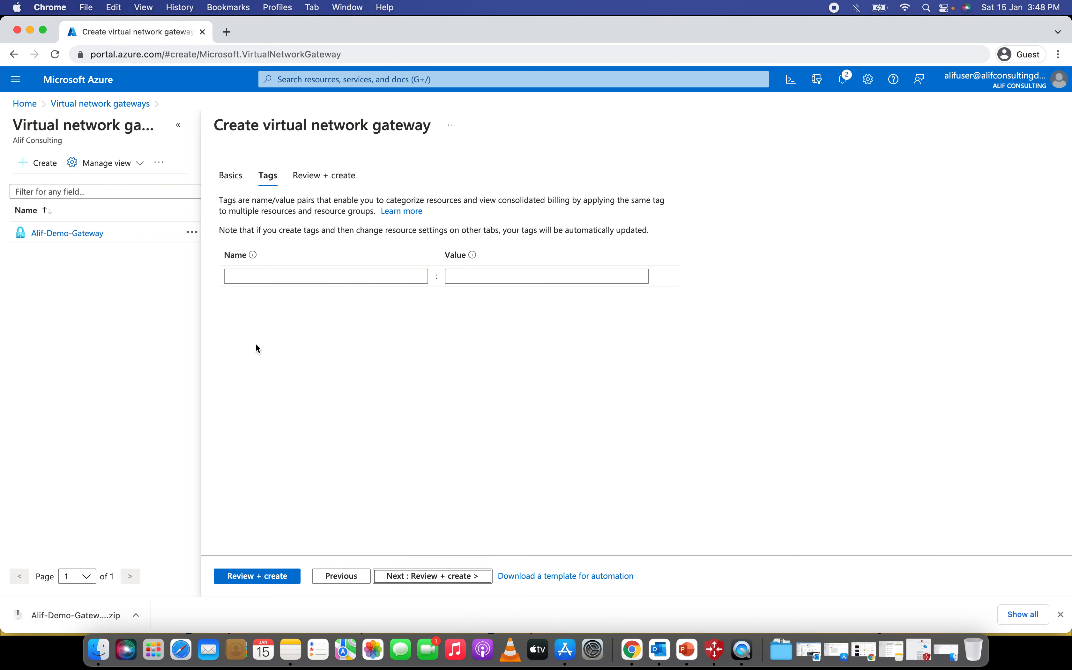
{"action": "left_click", "coordinate": [254, 577]}
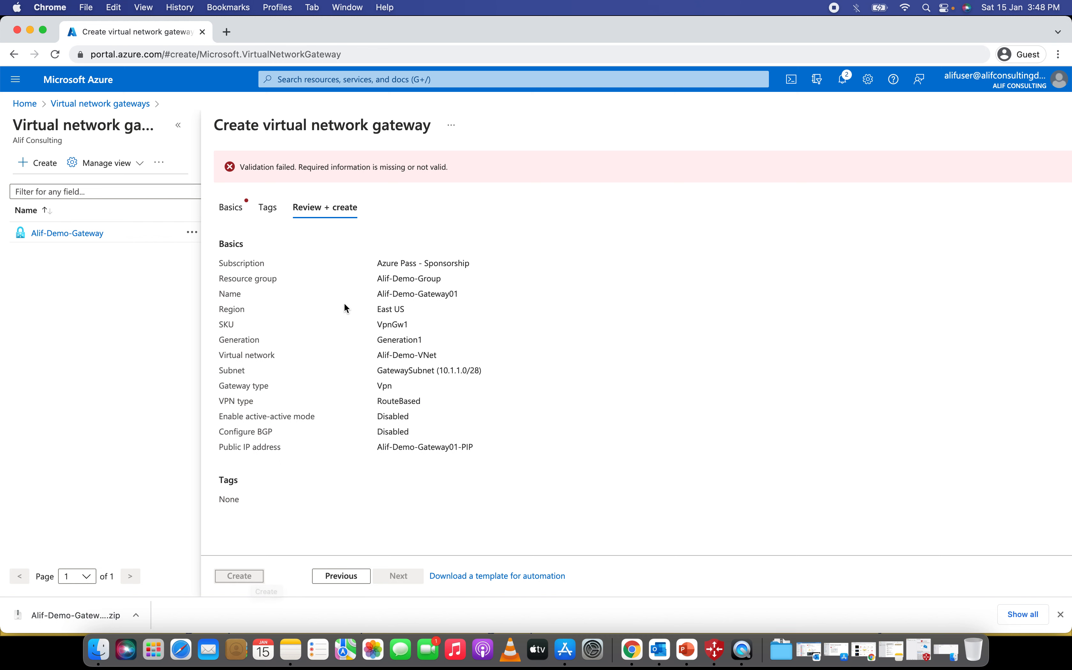
- Return to the Basics settings and keep Generation1 as the gateway generation
{"action": "left_click", "coordinate": [235, 206]}
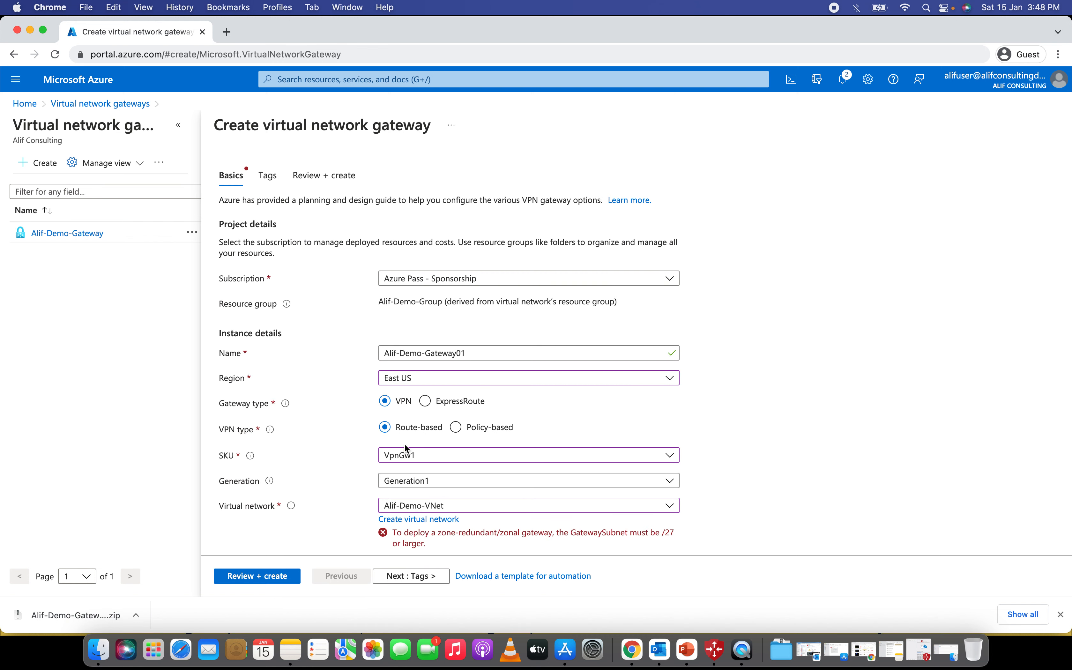
{"action": "scroll", "coordinate": [490, 443], "scroll_direction": "down", "scroll_amount": 2}
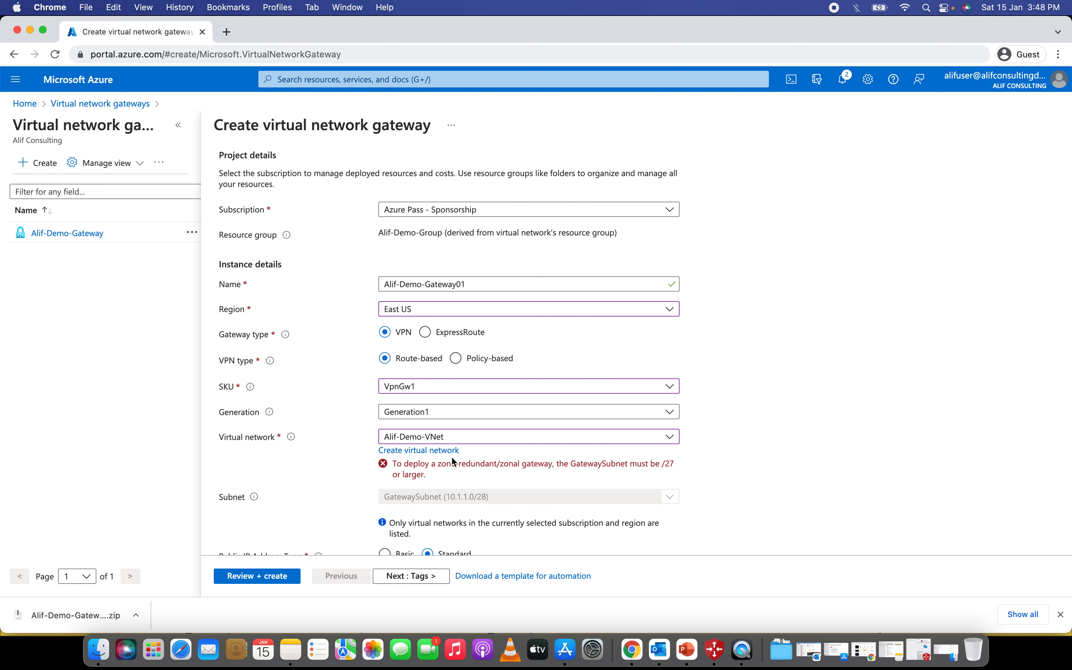
{"action": "scroll", "coordinate": [545, 473], "scroll_direction": "down", "scroll_amount": 3}
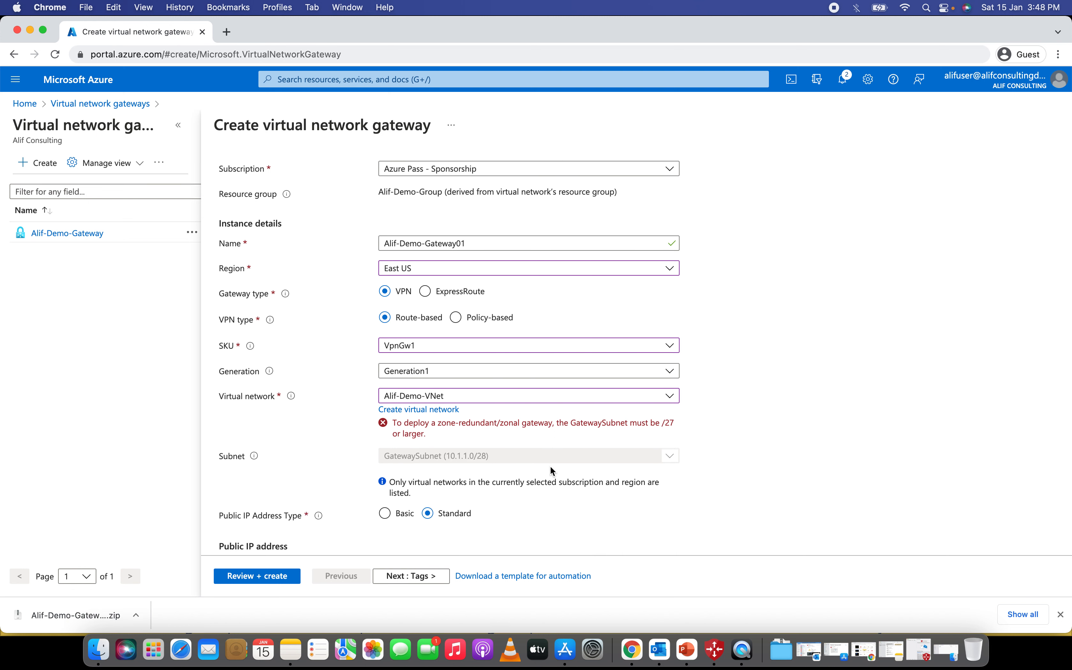
{"action": "scroll", "coordinate": [468, 462], "scroll_direction": "down", "scroll_amount": 2}
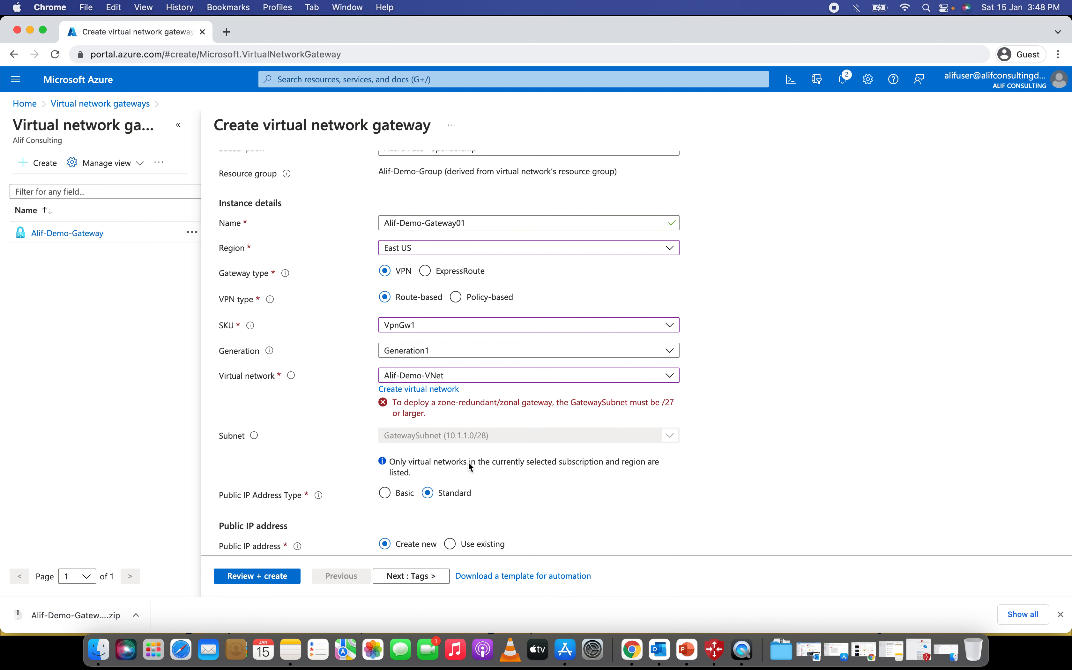
{"action": "scroll", "coordinate": [468, 461], "scroll_direction": "up", "scroll_amount": 1}
{"action": "scroll", "coordinate": [468, 461], "scroll_direction": "down", "scroll_amount": 1}
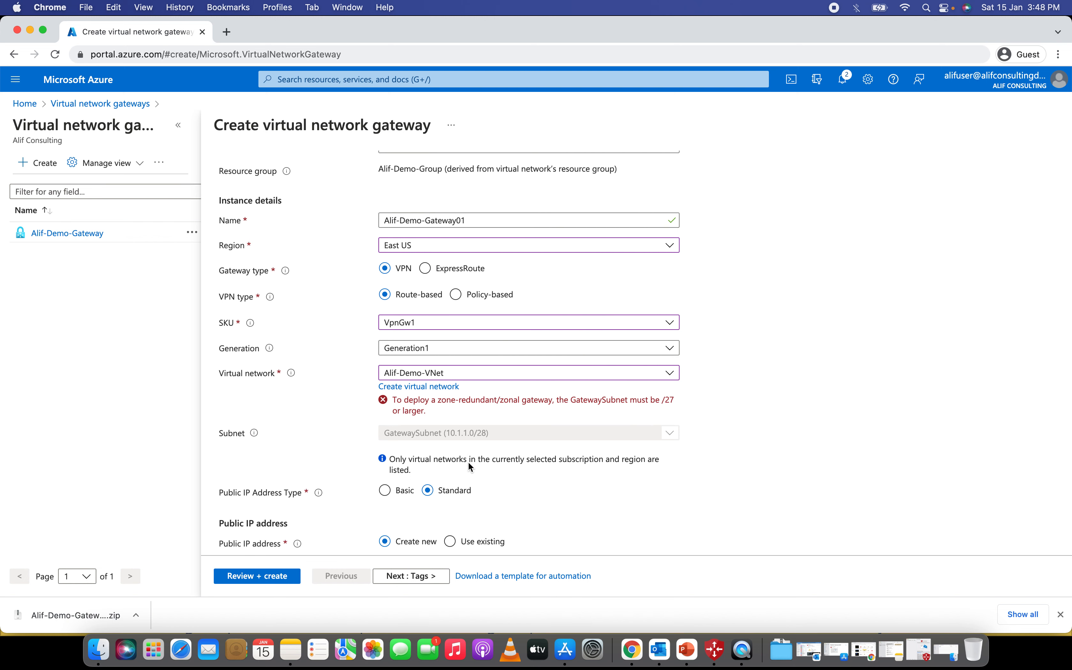
{"action": "scroll", "coordinate": [468, 462], "scroll_direction": "up", "scroll_amount": 3}
{"action": "scroll", "coordinate": [468, 463], "scroll_direction": "down", "scroll_amount": 1}
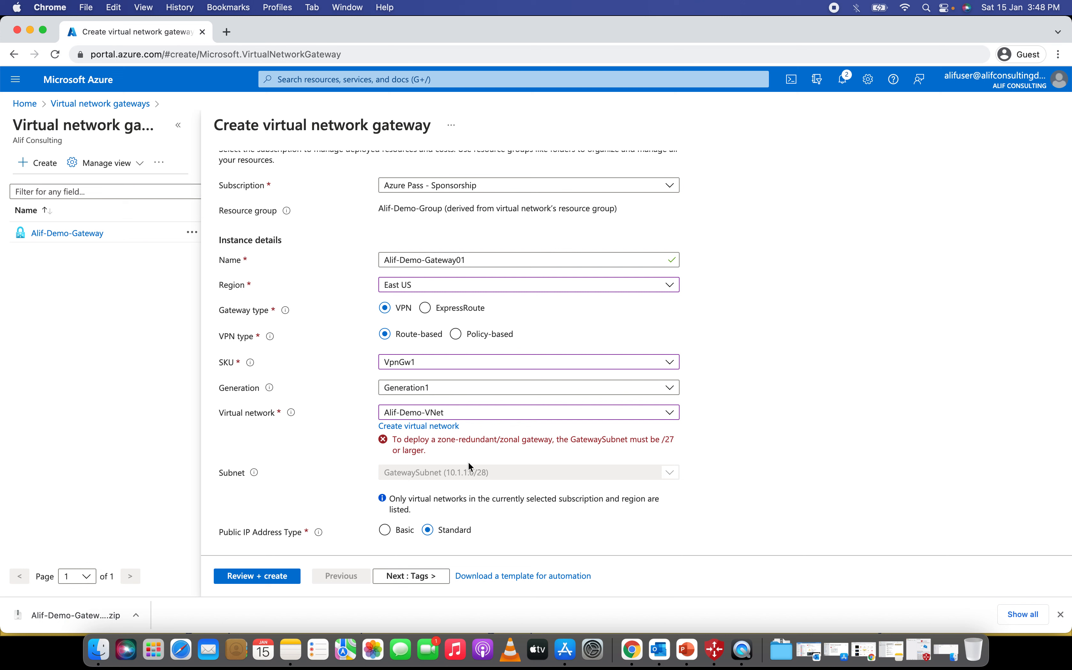
{"action": "scroll", "coordinate": [468, 462], "scroll_direction": "up", "scroll_amount": 1}
{"action": "scroll", "coordinate": [468, 463], "scroll_direction": "down", "scroll_amount": 2}
{"action": "scroll", "coordinate": [470, 465], "scroll_direction": "down", "scroll_amount": 1}
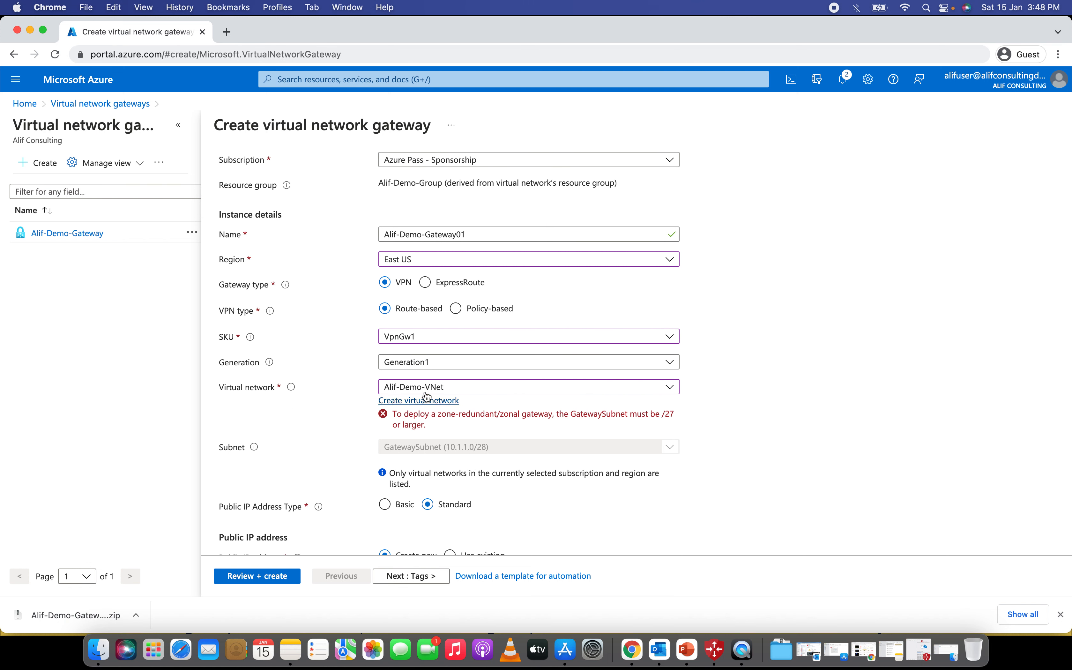
{"action": "left_click", "coordinate": [419, 363]}
{"action": "left_click", "coordinate": [416, 379]}
- Set the gateway SKU to Basic so the /28 GatewaySubnet is accepted
{"action": "left_click", "coordinate": [413, 338]}
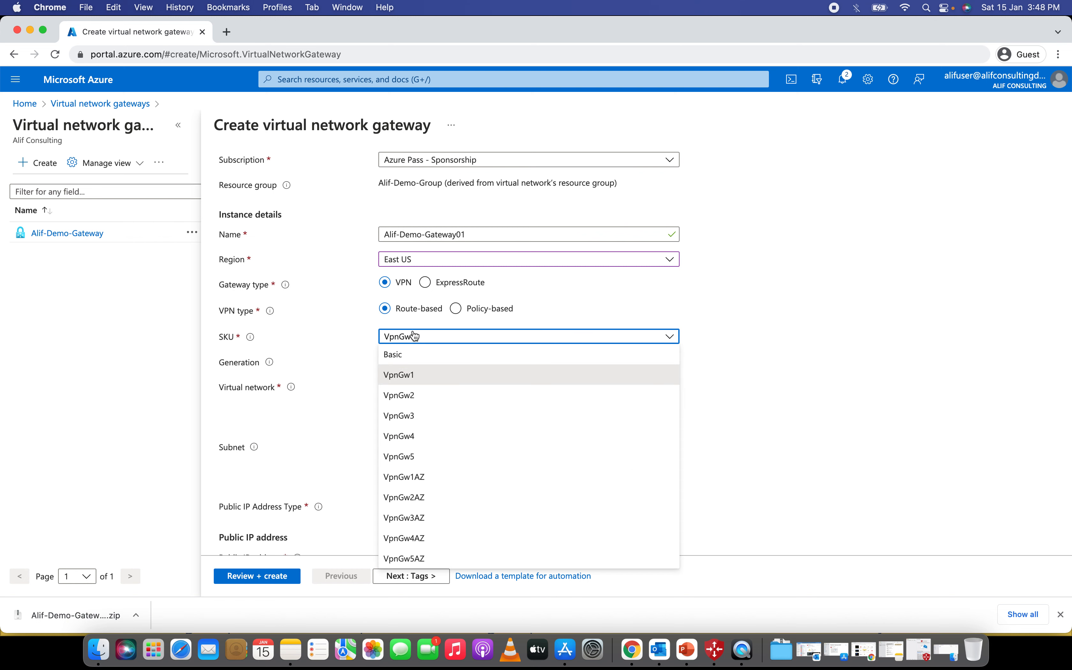
{"action": "left_click", "coordinate": [471, 353]}
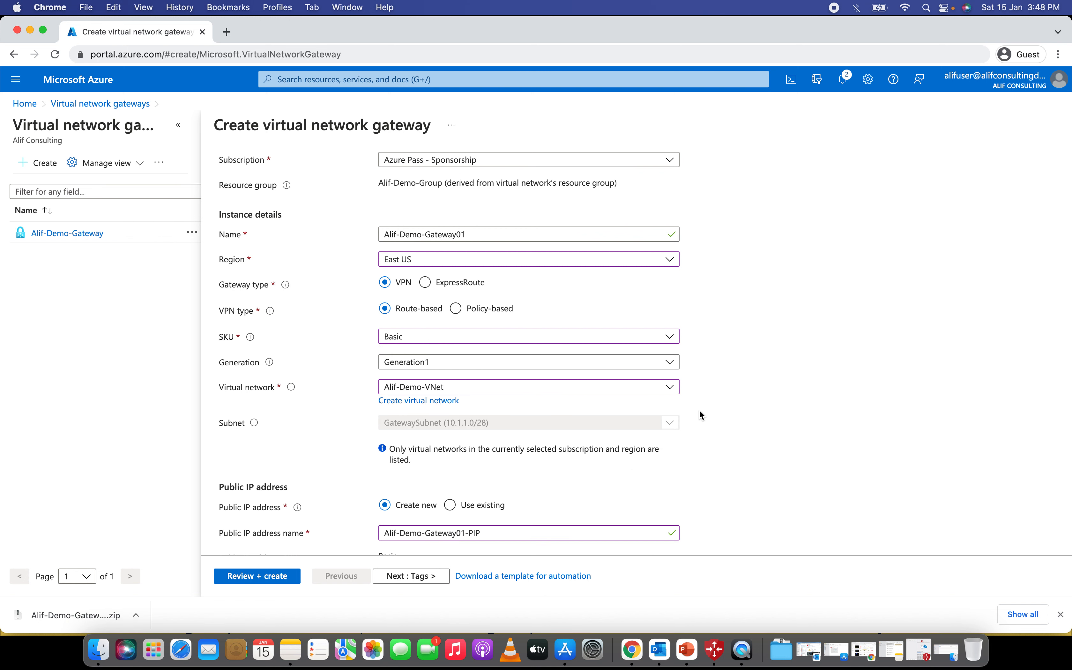
{"action": "scroll", "coordinate": [699, 410], "scroll_direction": "up", "scroll_amount": 2}
{"action": "scroll", "coordinate": [699, 409], "scroll_direction": "down", "scroll_amount": 3}
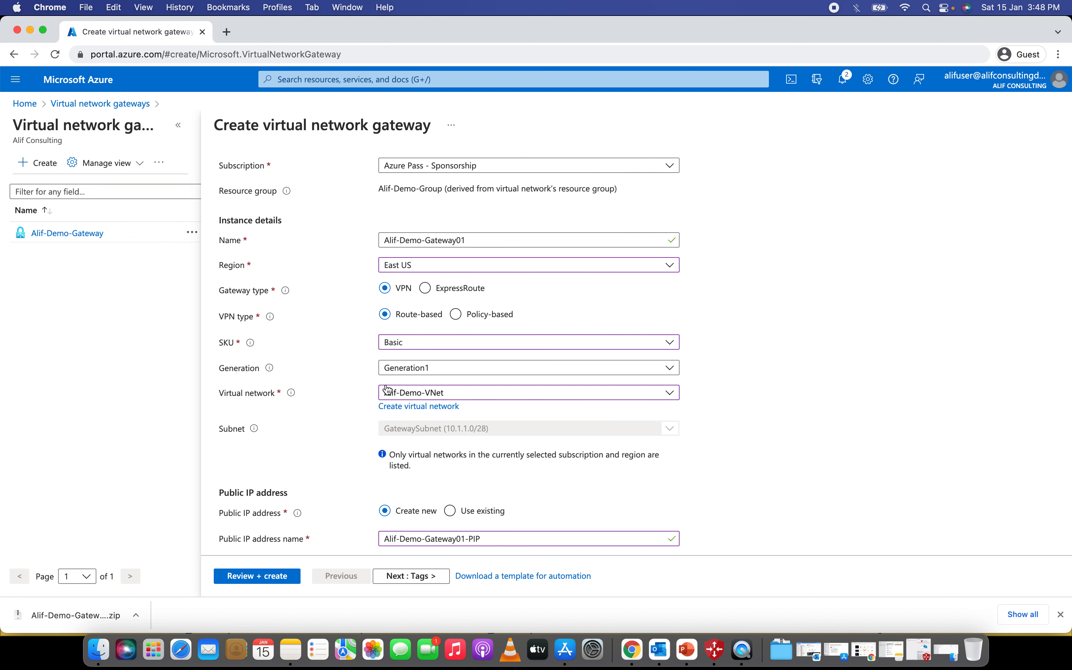
{"action": "left_click", "coordinate": [410, 309]}
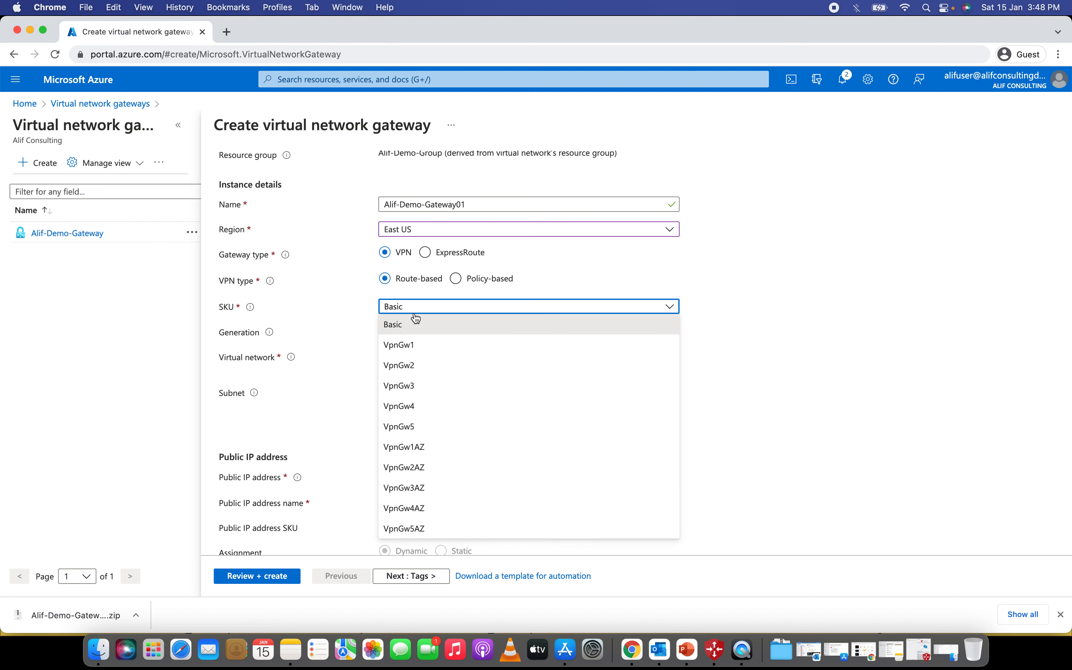
{"action": "left_click", "coordinate": [407, 345]}
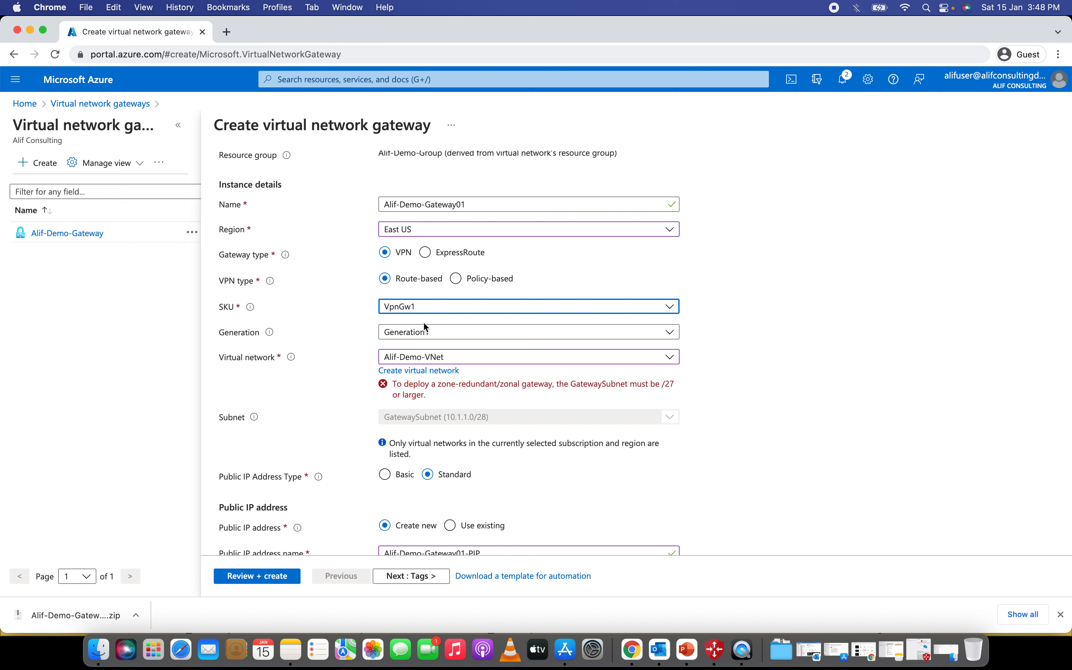
{"action": "left_click", "coordinate": [417, 307]}
{"action": "left_click", "coordinate": [404, 327]}
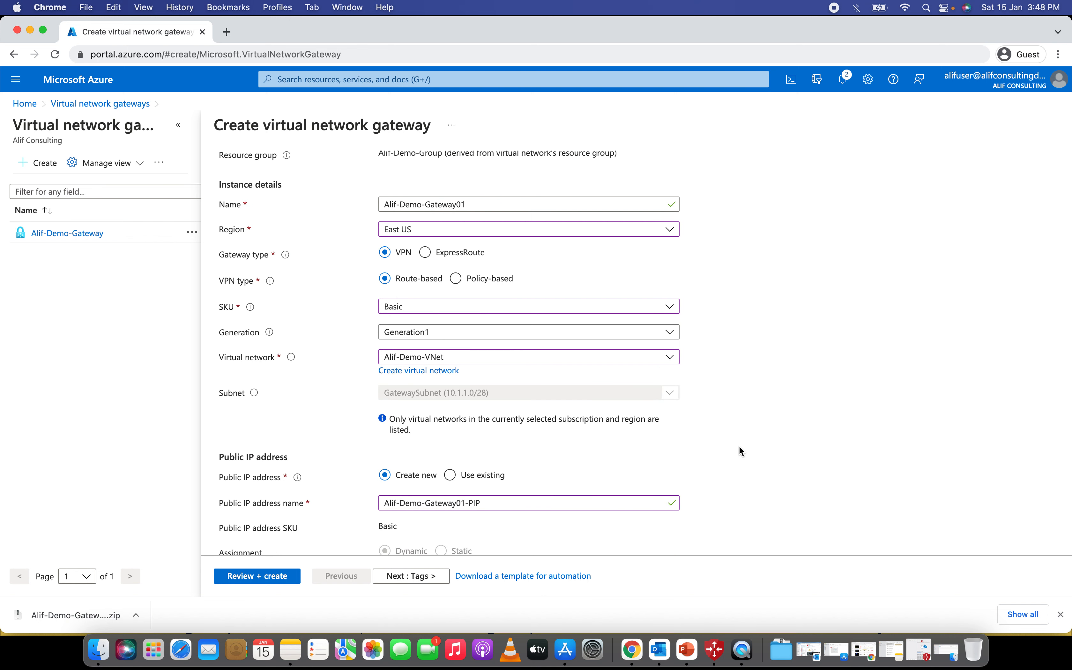
{"action": "scroll", "coordinate": [739, 446], "scroll_direction": "down", "scroll_amount": 2}
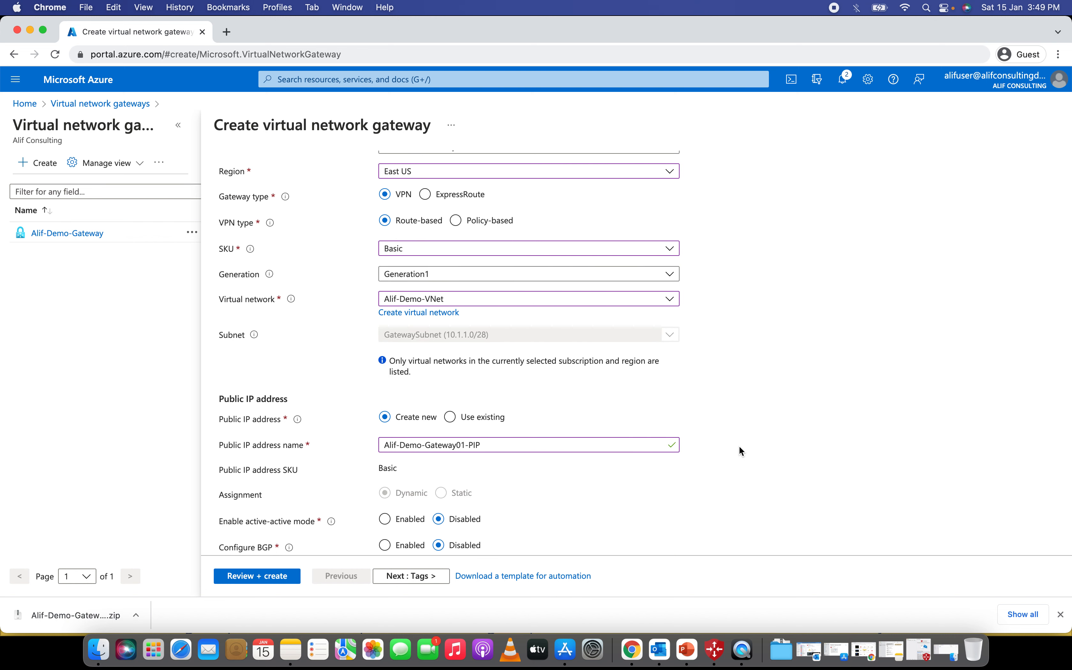
{"action": "left_click", "coordinate": [453, 250]}
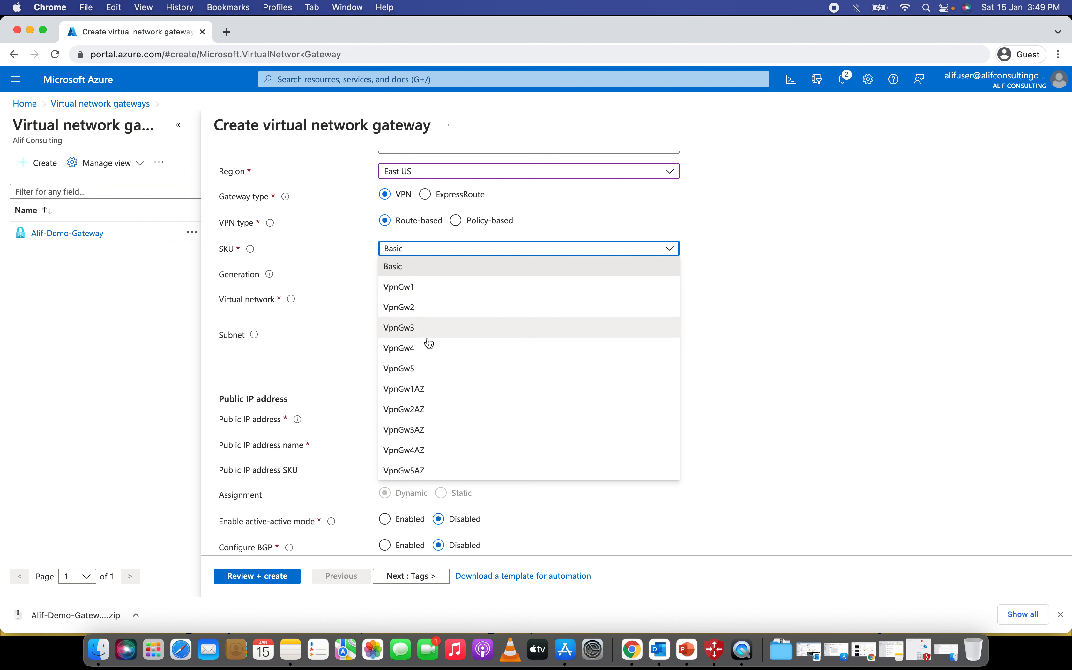
{"action": "left_click", "coordinate": [841, 385]}
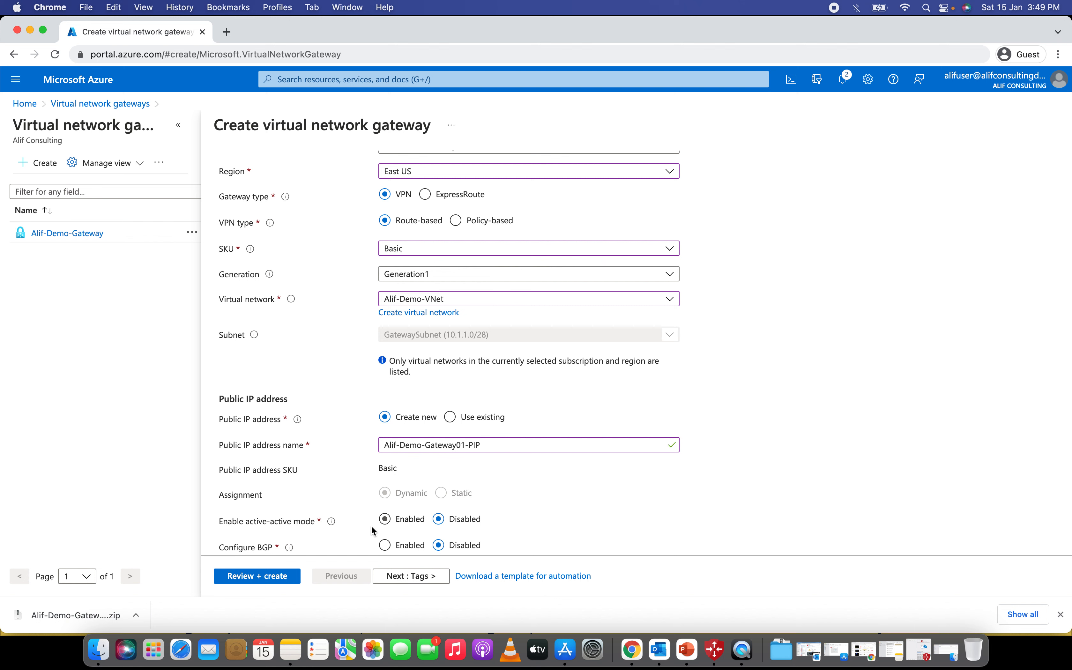
{"action": "scroll", "coordinate": [371, 525], "scroll_direction": "down", "scroll_amount": 2}
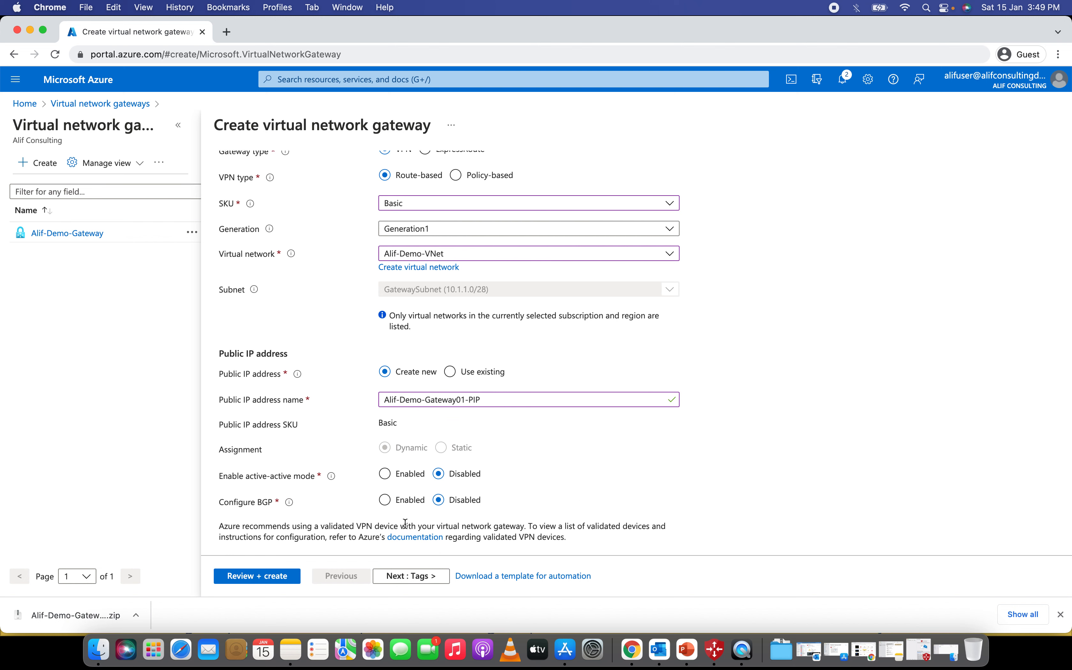
{"action": "scroll", "coordinate": [436, 512], "scroll_direction": "down", "scroll_amount": 1}
- Pass validation and create Alif-Demo-Gateway01 in Alif-Demo-Group, then return to the Home page
{"action": "left_click", "coordinate": [264, 574]}
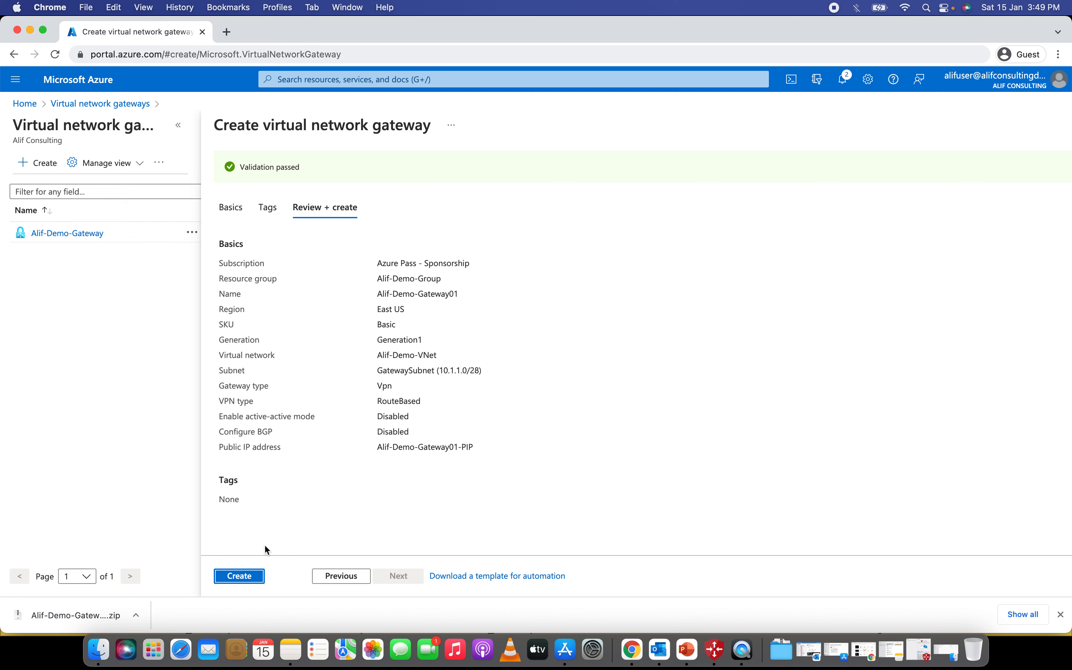
{"action": "left_click", "coordinate": [229, 578]}
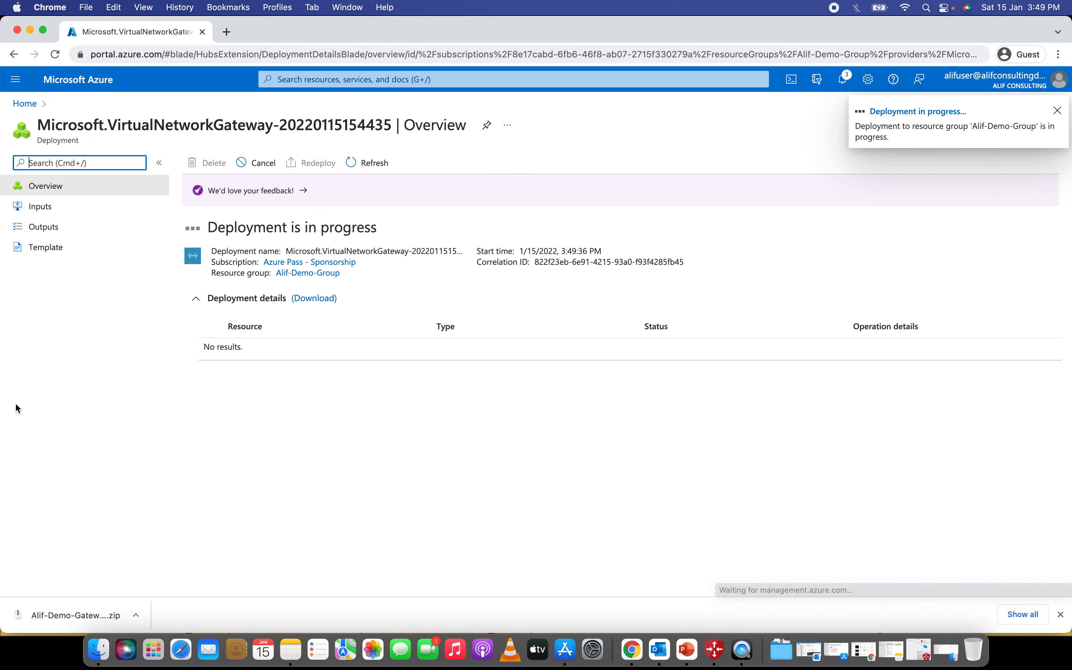
{"action": "left_click", "coordinate": [25, 105]}
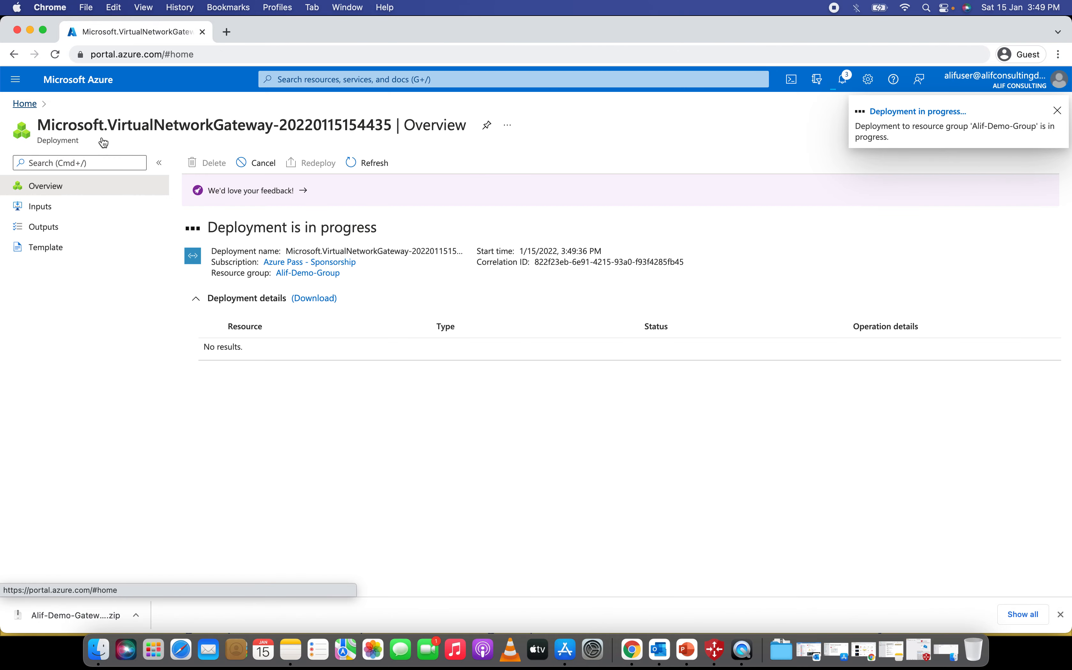
- Open Alif-Demo-Gateway from the refreshed Virtual network gateways list and show its point-to-site configuration
{"action": "left_click", "coordinate": [296, 152]}
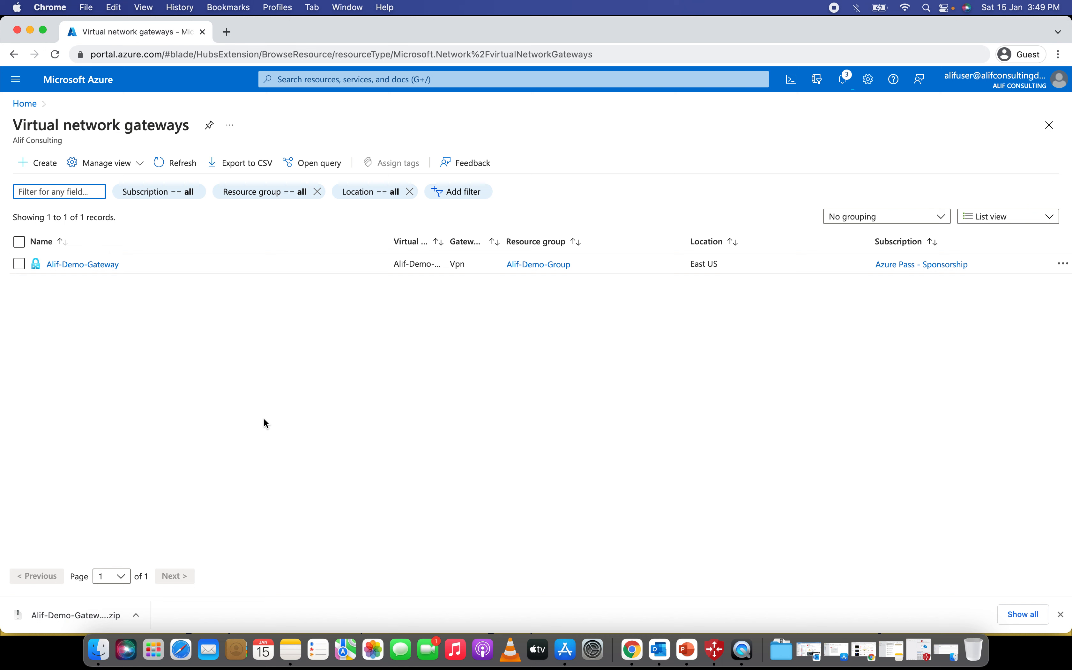
{"action": "left_click", "coordinate": [171, 168]}
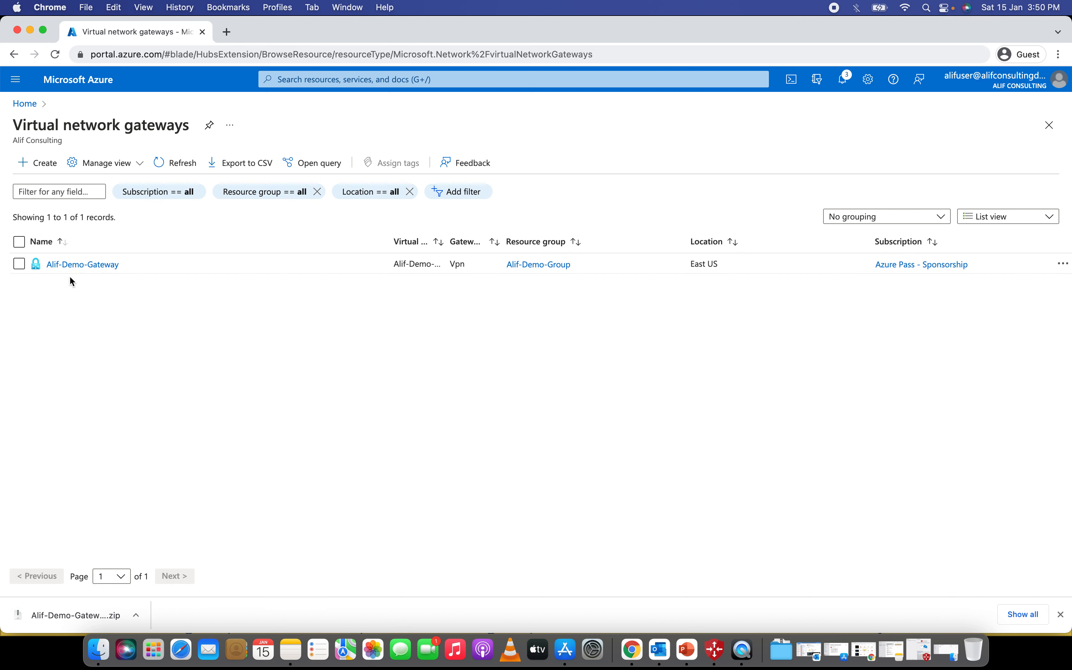
{"action": "left_click", "coordinate": [85, 265]}
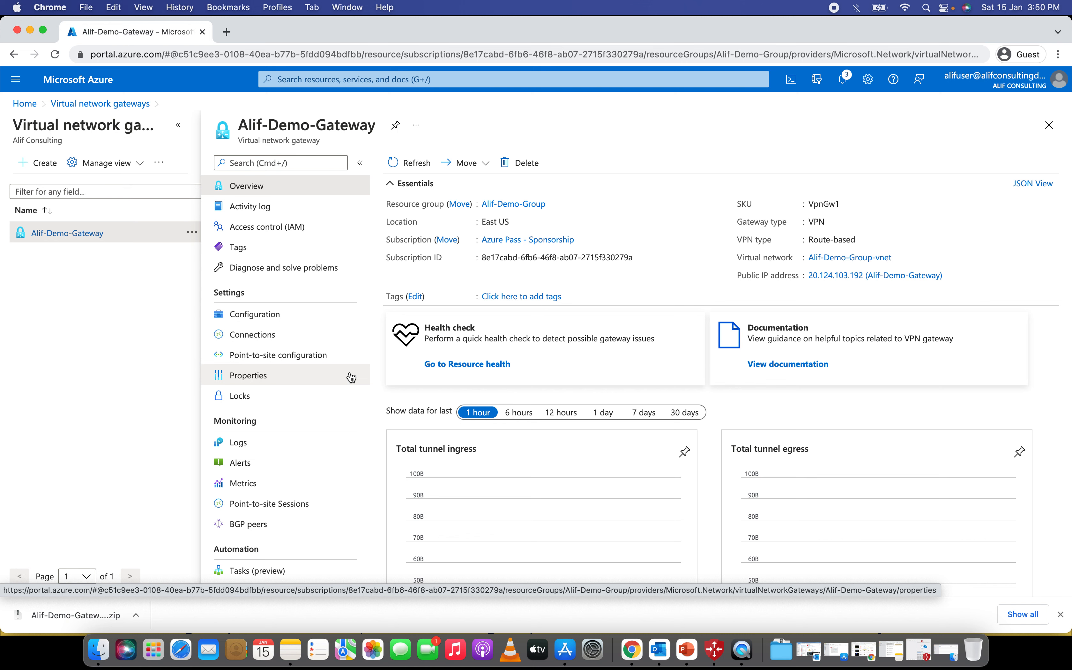
{"action": "left_click", "coordinate": [291, 359]}
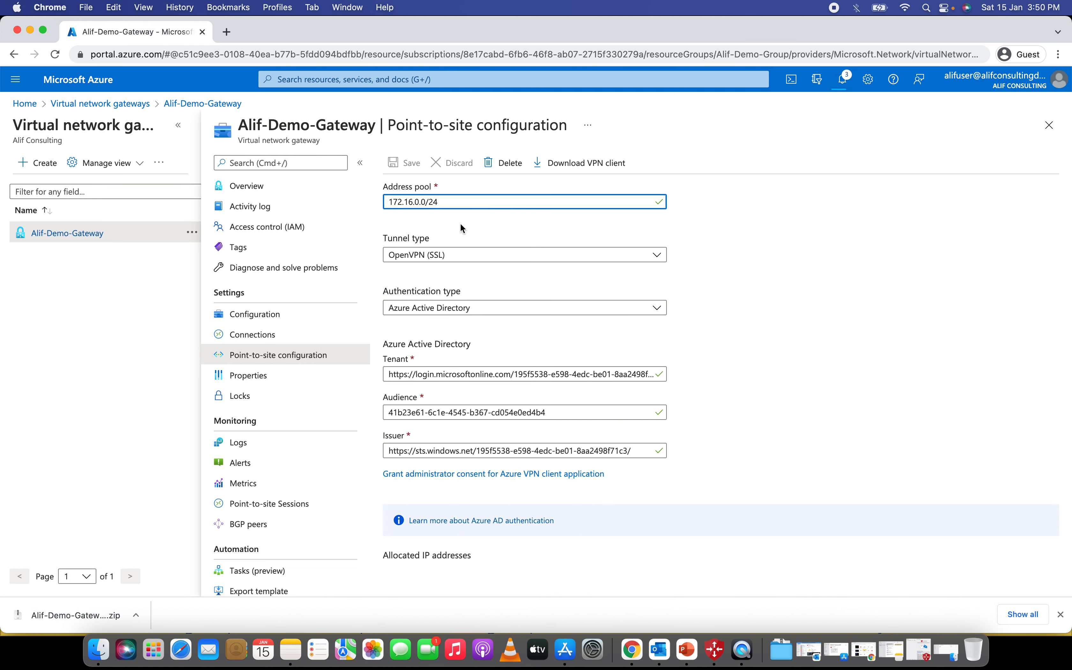
- Review the 172.16.0.0/24 address pool and keep OpenVPN (SSL) as the tunnel type
{"action": "left_click_drag", "start_coordinate": [461, 202], "coordinate": [371, 186]}
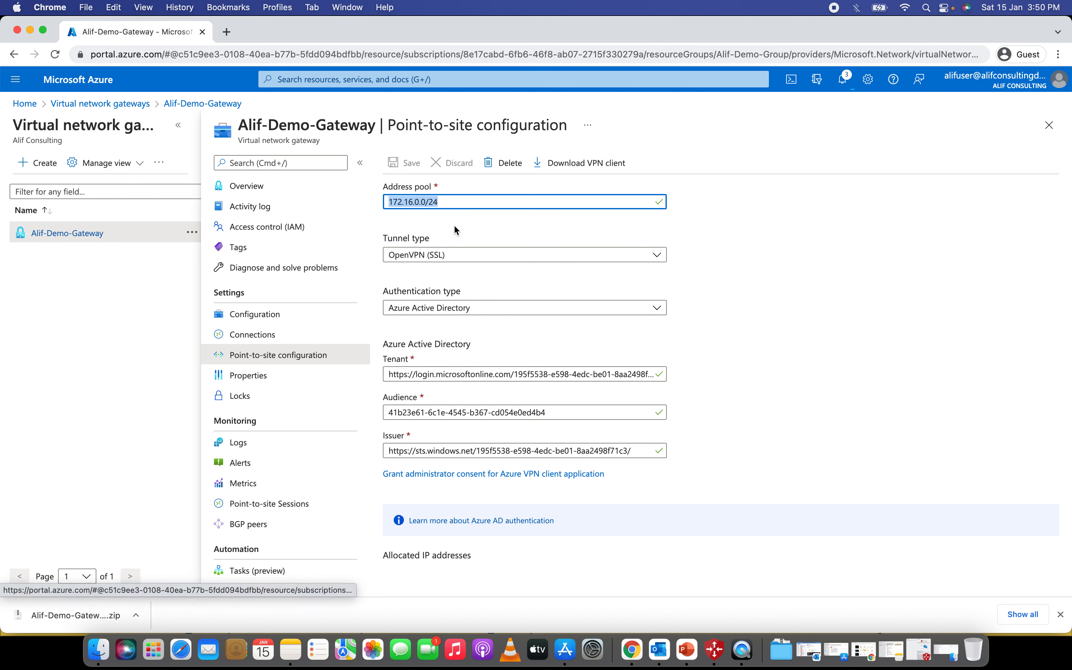
{"action": "left_click", "coordinate": [399, 212]}
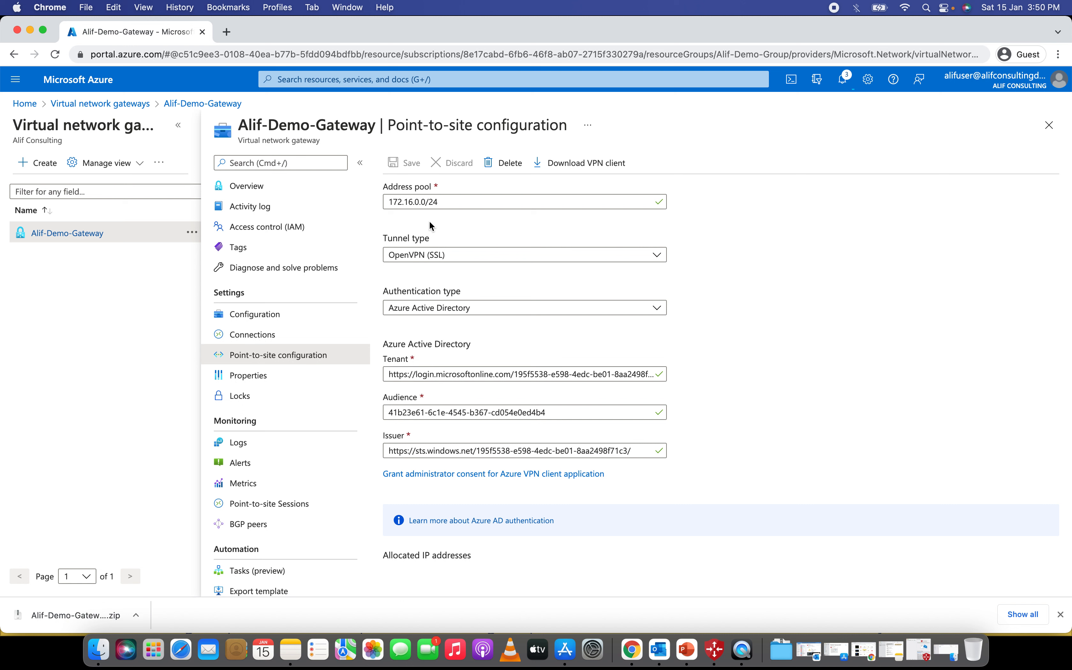
{"action": "left_click", "coordinate": [497, 255]}
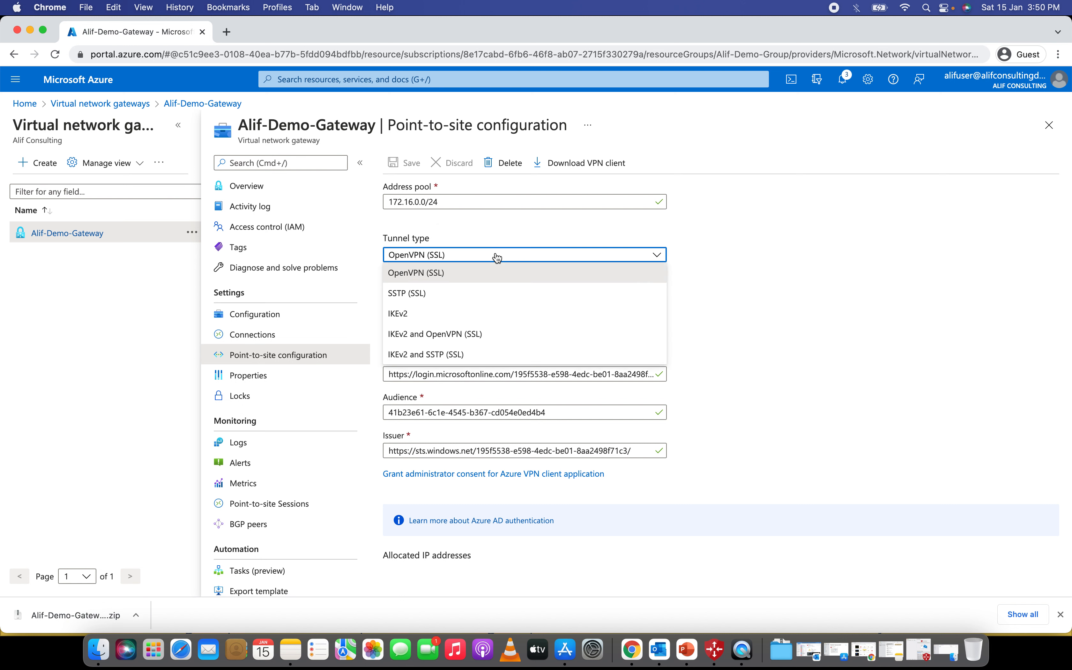
{"action": "left_click", "coordinate": [467, 273]}
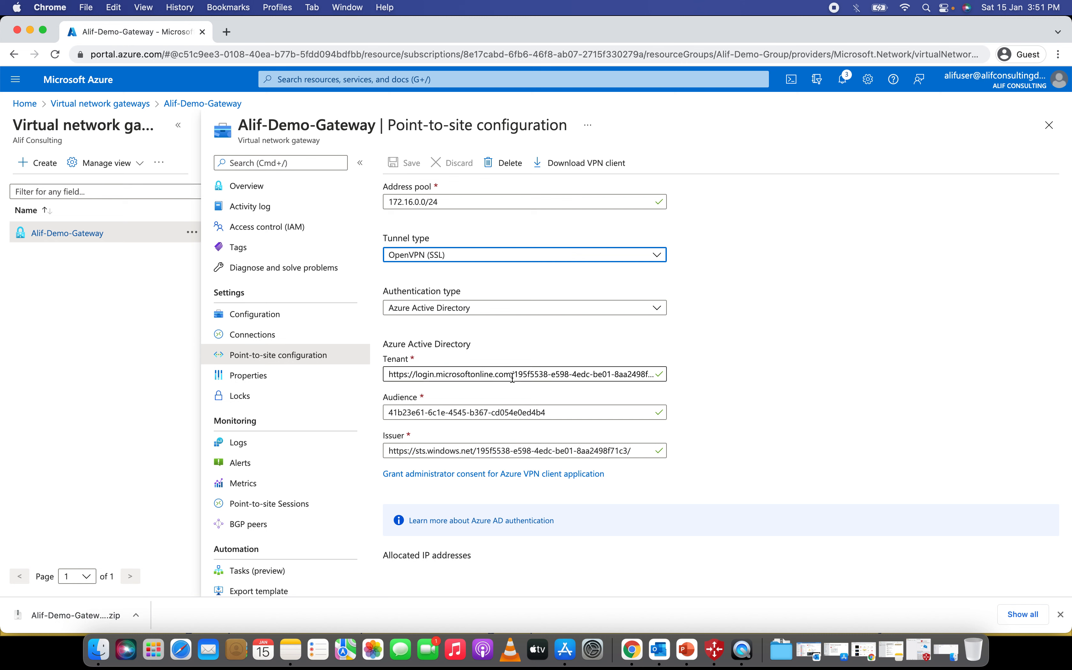
- Inspect the Azure Active Directory Tenant and Audience values of the point-to-site configuration
{"action": "left_click_drag", "start_coordinate": [549, 412], "coordinate": [622, 466]}
{"action": "left_click_drag", "start_coordinate": [418, 375], "coordinate": [766, 373]}
{"action": "left_click", "coordinate": [766, 372]}
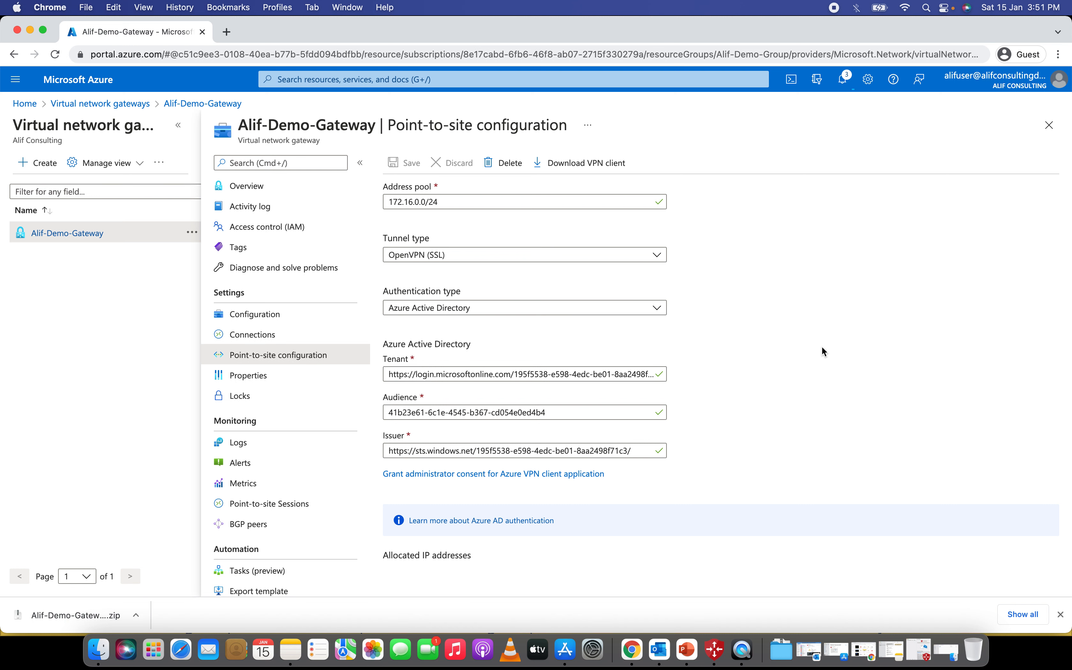
{"action": "left_click", "coordinate": [946, 651]}
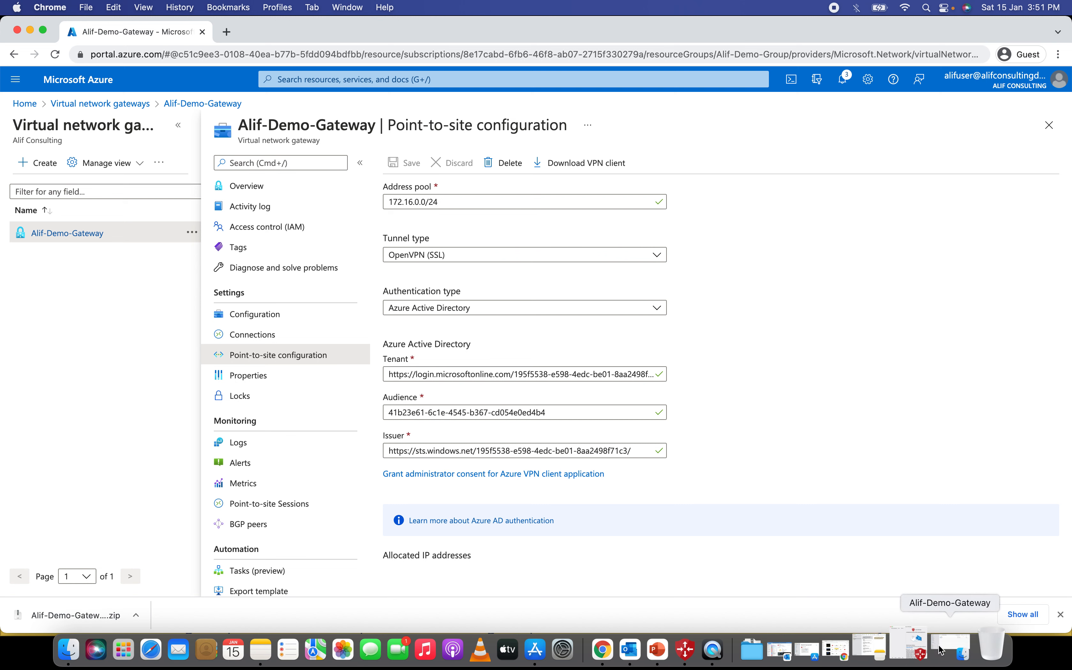
- Open the AzureVPN folder to reveal azurevpnconfig.xml, then launch Azure VPN Client
{"action": "left_click_drag", "start_coordinate": [389, 61], "coordinate": [419, 133]}
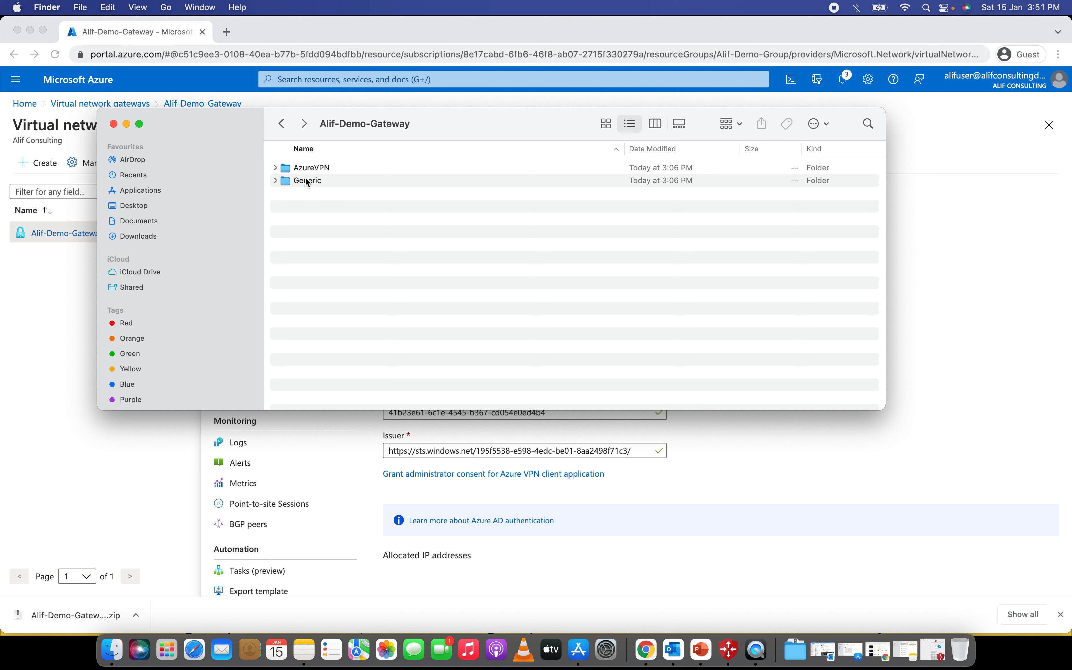
{"action": "double_click", "coordinate": [311, 170]}
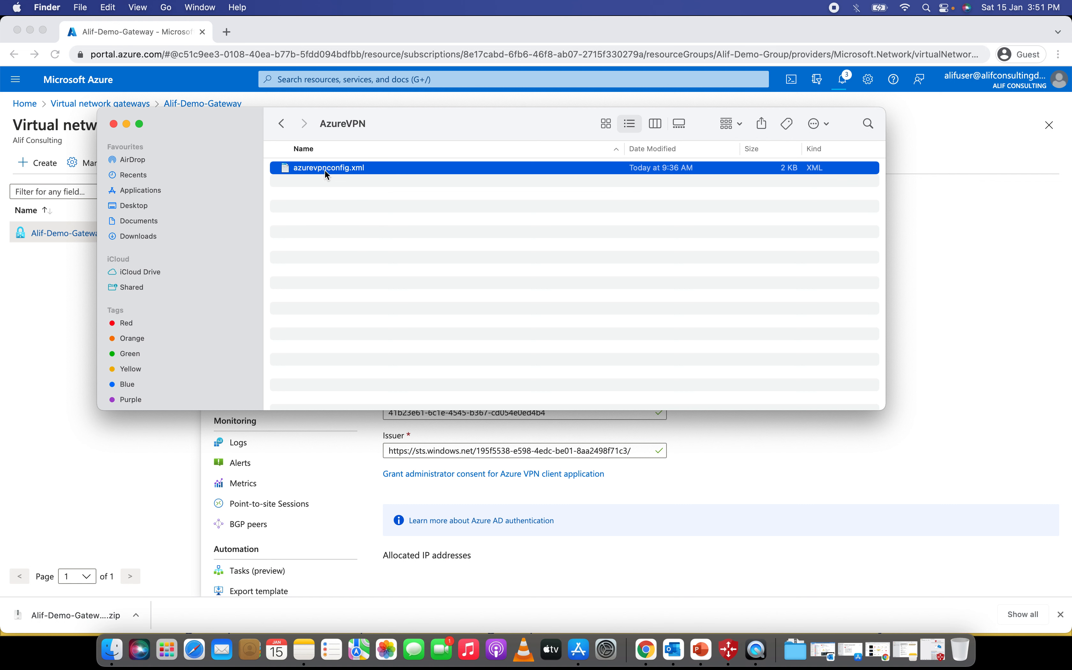
{"action": "left_click", "coordinate": [381, 233]}
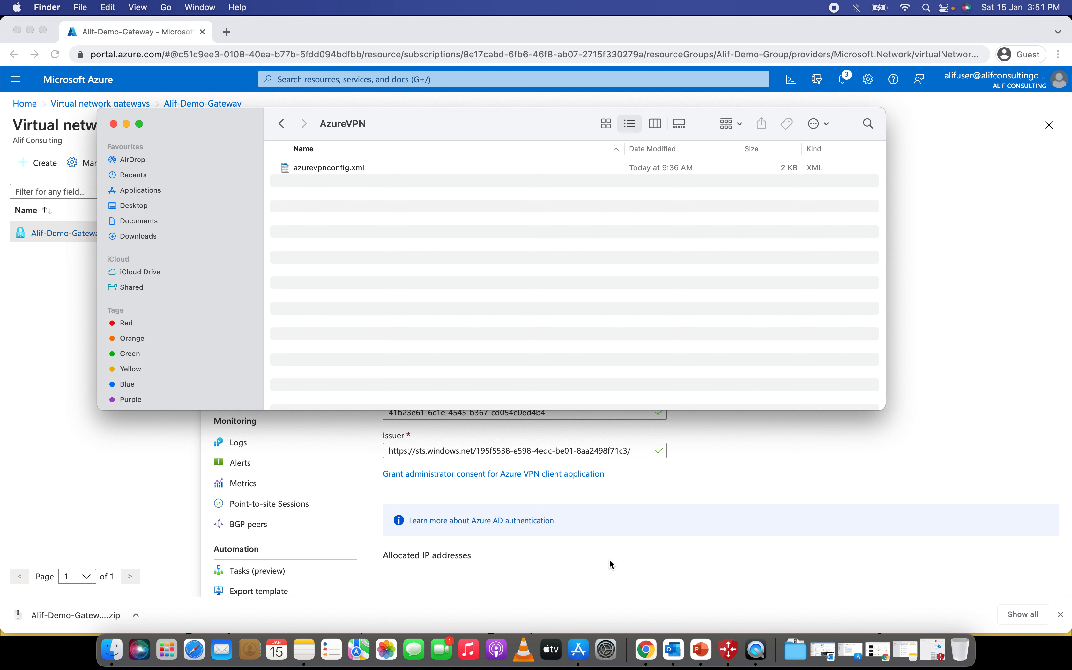
{"action": "left_click", "coordinate": [729, 648]}
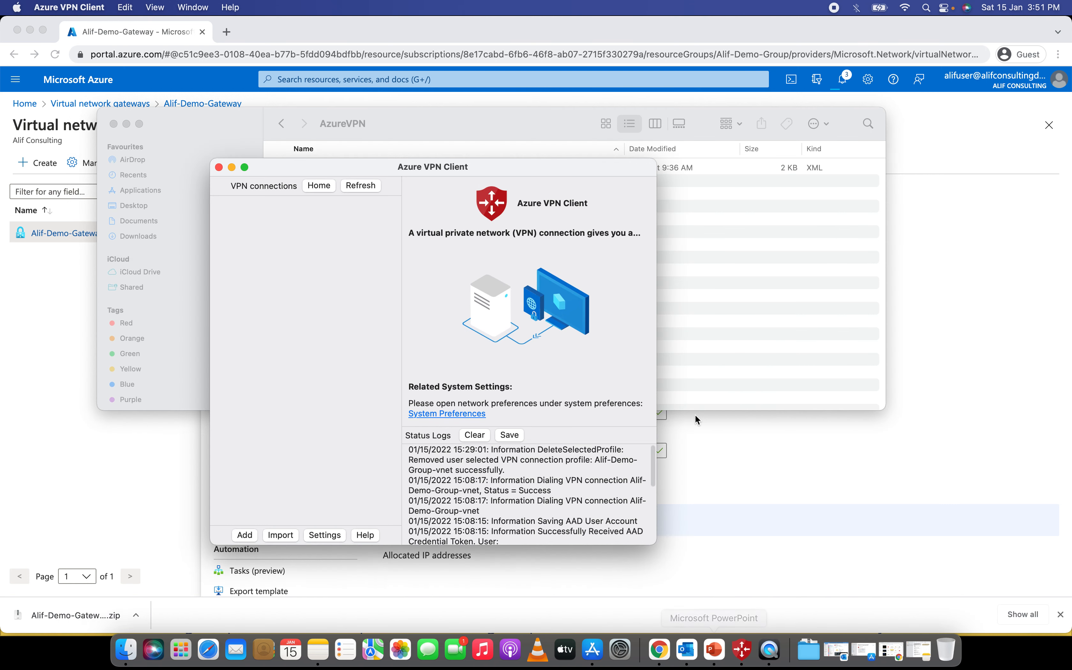
- Start a new VPN connection in Azure VPN Client, then abandon the blank form
{"action": "left_click_drag", "start_coordinate": [515, 165], "coordinate": [819, 86]}
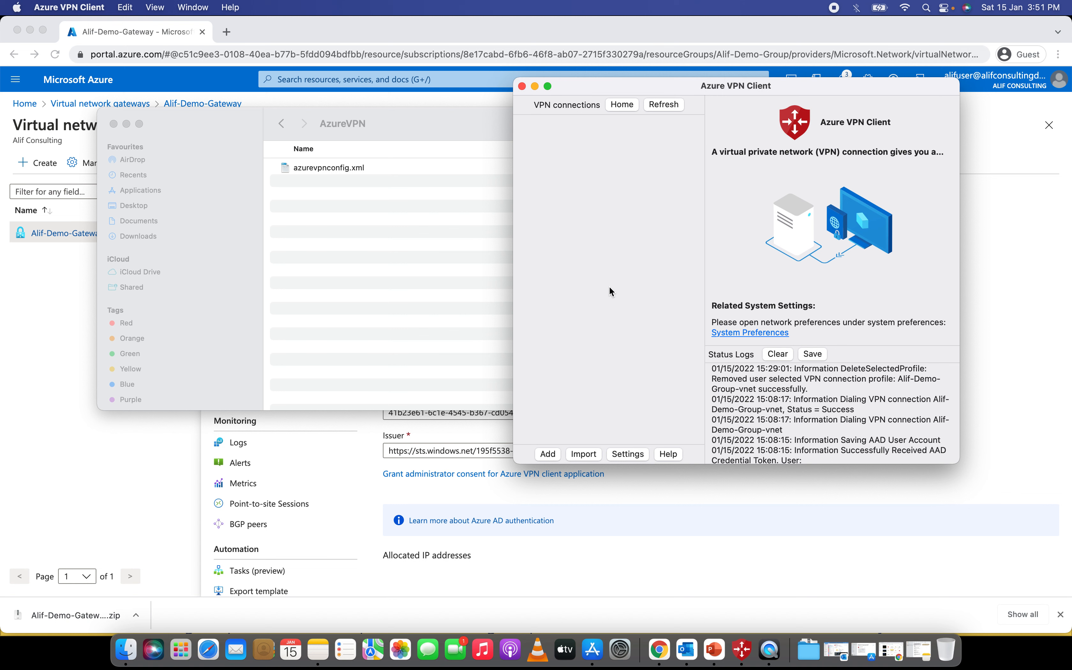
{"action": "left_click", "coordinate": [548, 454]}
{"action": "scroll", "coordinate": [771, 201], "scroll_direction": "down", "scroll_amount": 3}
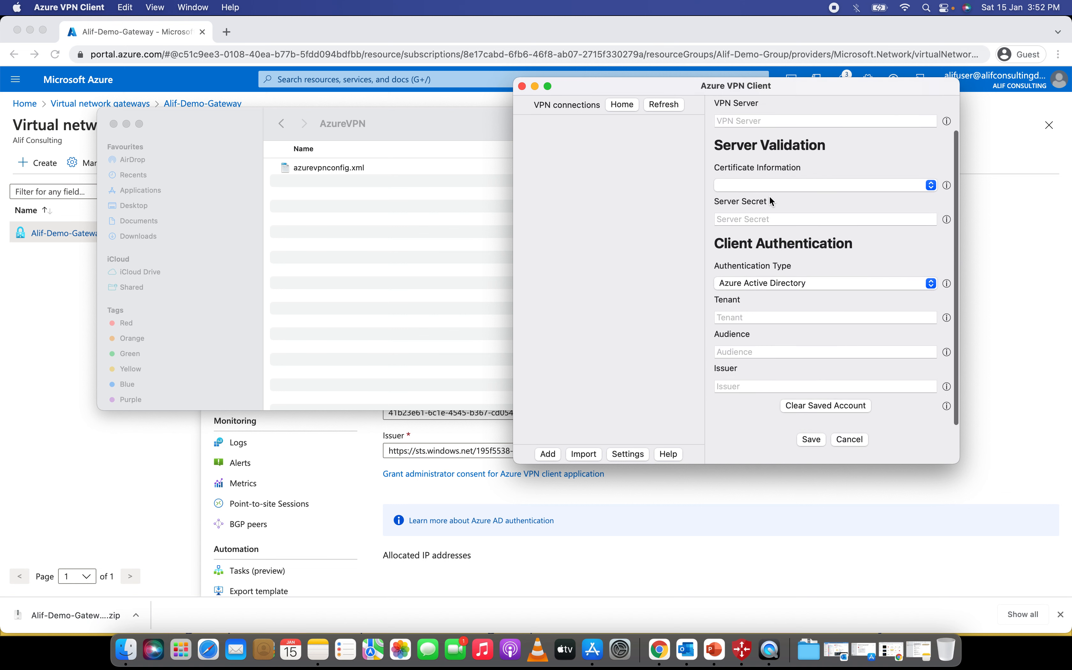
{"action": "scroll", "coordinate": [771, 201], "scroll_direction": "up", "scroll_amount": 4}
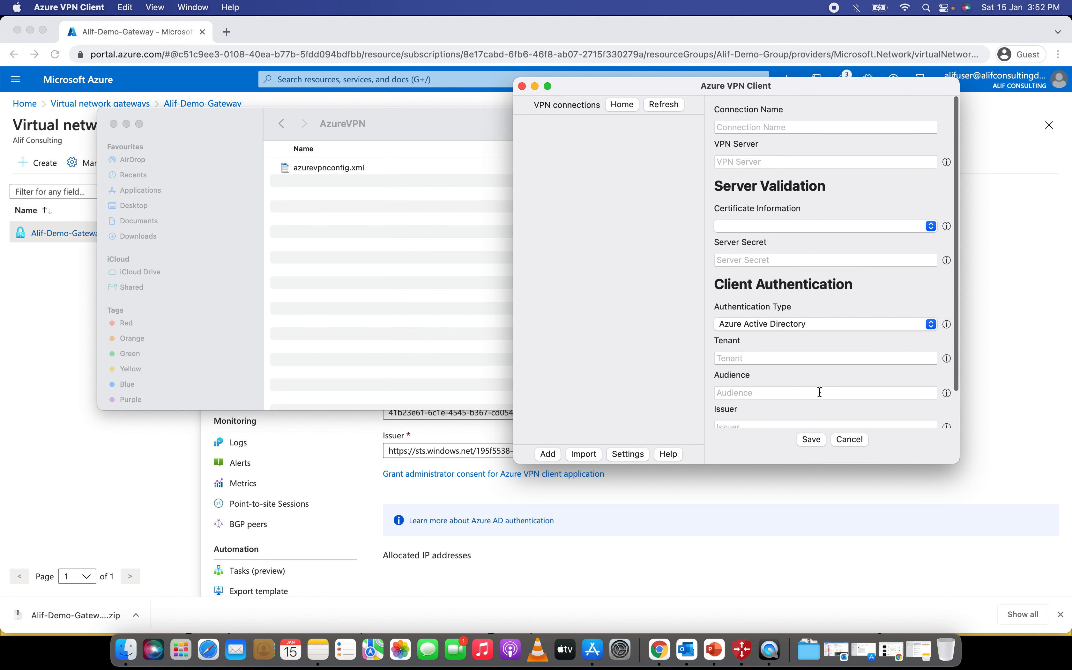
{"action": "left_click", "coordinate": [856, 439]}
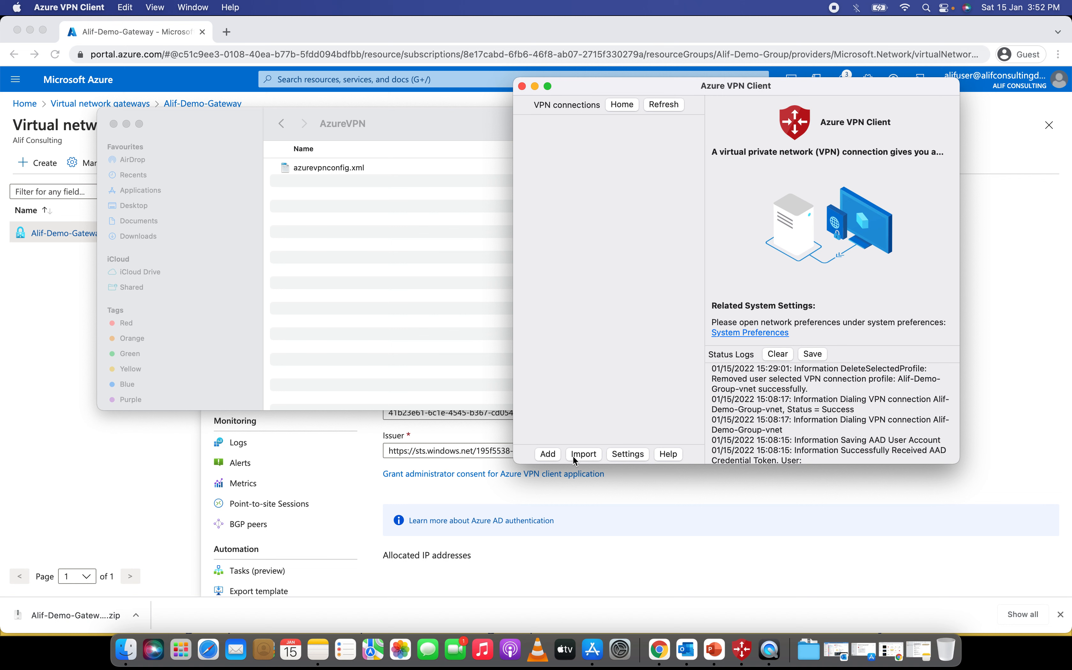
- Import azurevpnconfig.xml to fill in the Alif-Demo-Group-vnet profile with Azure Active Directory authentication
{"action": "left_click", "coordinate": [584, 454]}
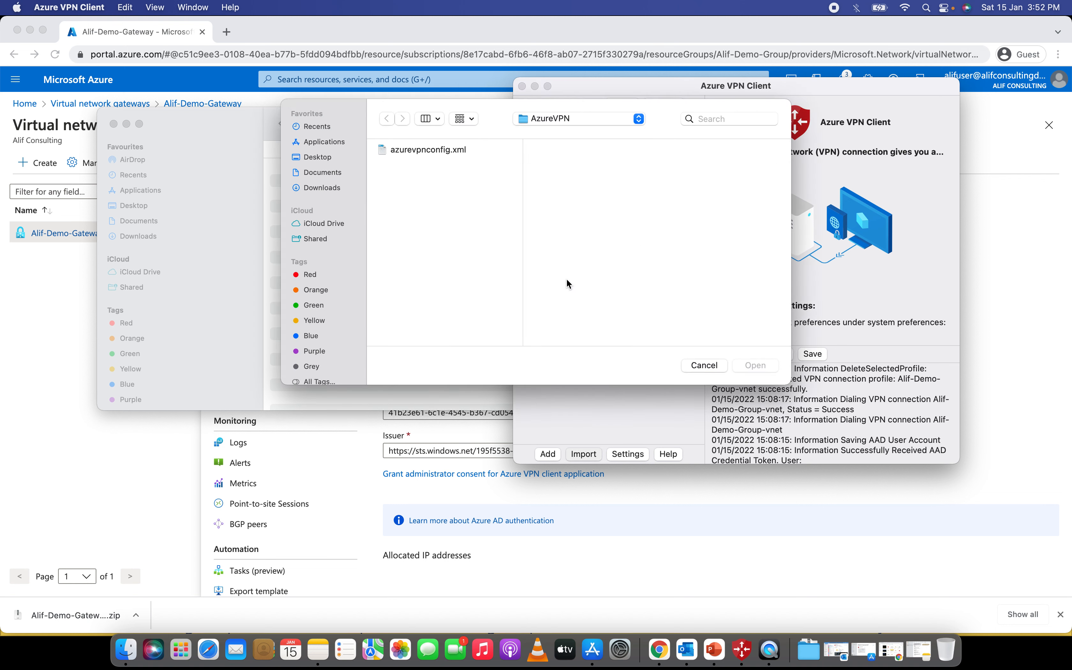
{"action": "left_click", "coordinate": [429, 153]}
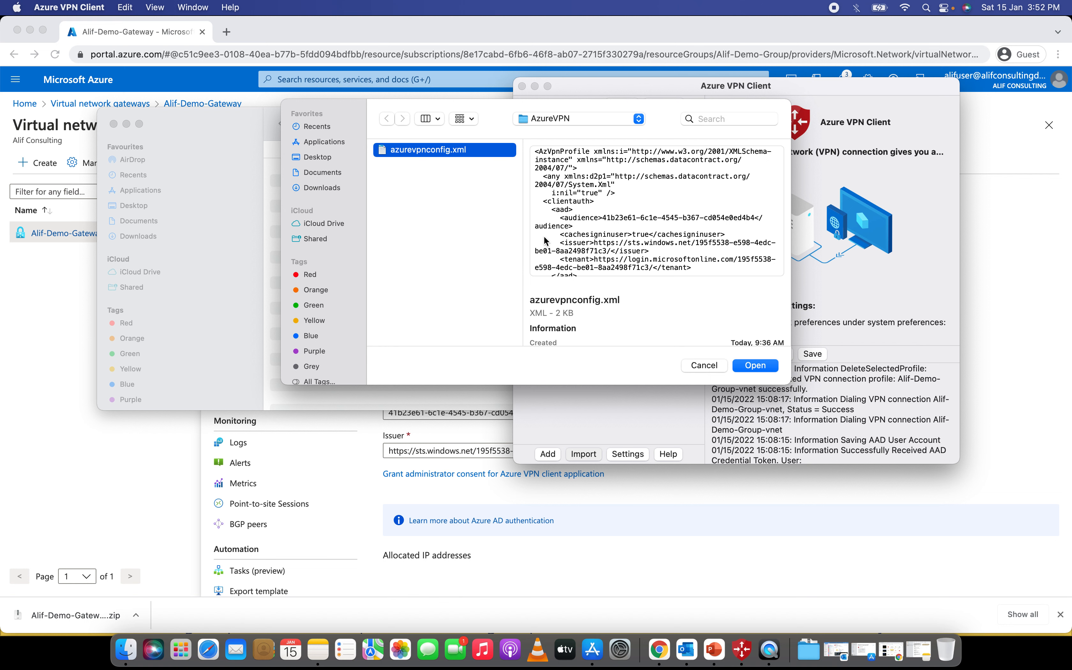
{"action": "left_click", "coordinate": [756, 365]}
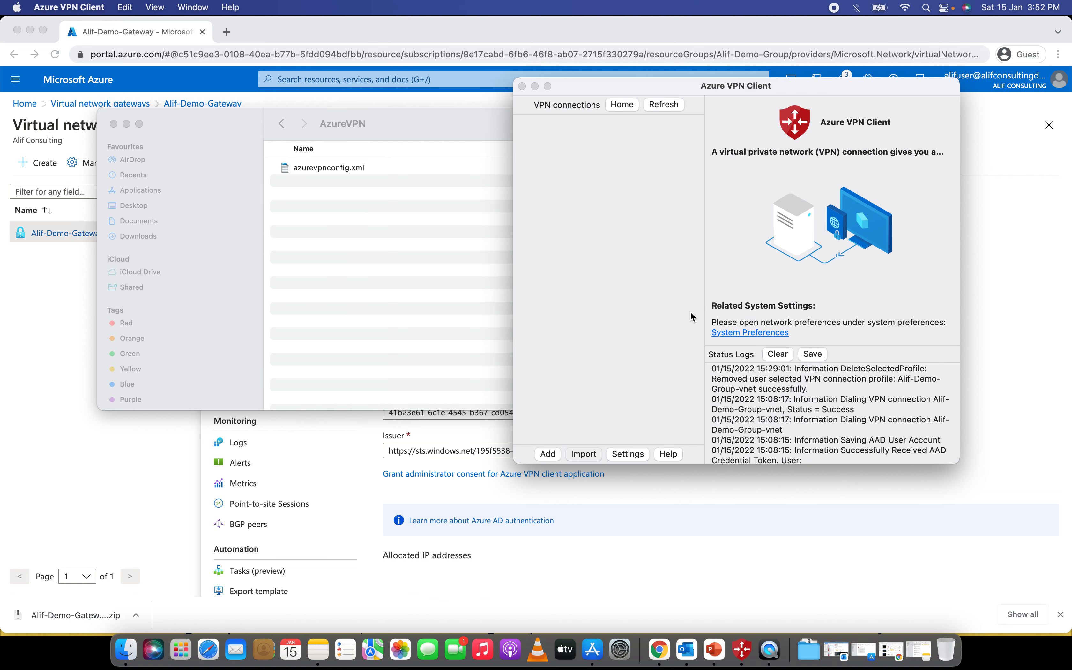
{"action": "scroll", "coordinate": [819, 279], "scroll_direction": "down", "scroll_amount": 3}
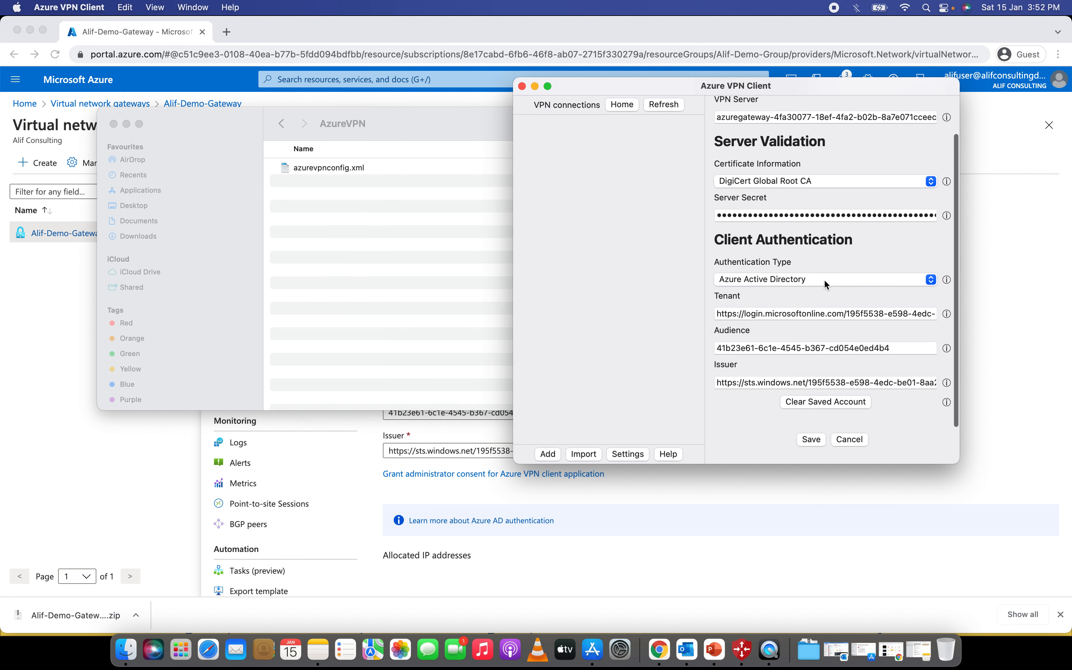
{"action": "scroll", "coordinate": [806, 266], "scroll_direction": "up", "scroll_amount": 3}
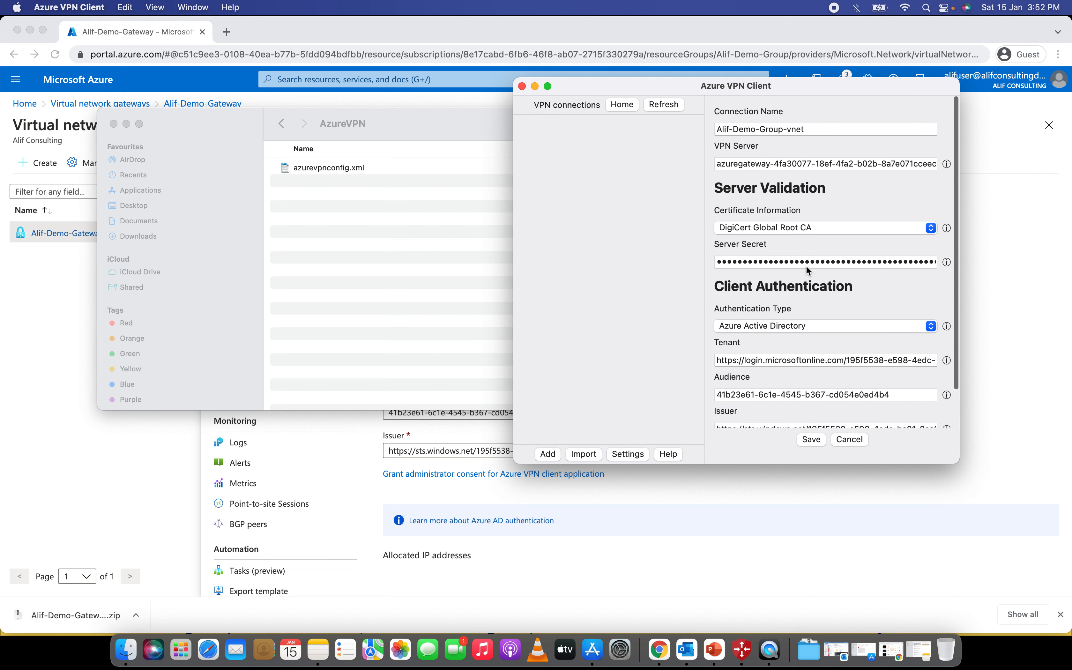
{"action": "scroll", "coordinate": [805, 265], "scroll_direction": "down", "scroll_amount": 3}
{"action": "scroll", "coordinate": [777, 204], "scroll_direction": "up", "scroll_amount": 3}
{"action": "scroll", "coordinate": [817, 272], "scroll_direction": "down", "scroll_amount": 3}
{"action": "scroll", "coordinate": [814, 261], "scroll_direction": "up", "scroll_amount": 3}
- Save the Alif-Demo-Group-vnet profile and connect it using the signed-in account, allowing the VPN configuration
{"action": "scroll", "coordinate": [806, 283], "scroll_direction": "down", "scroll_amount": 3}
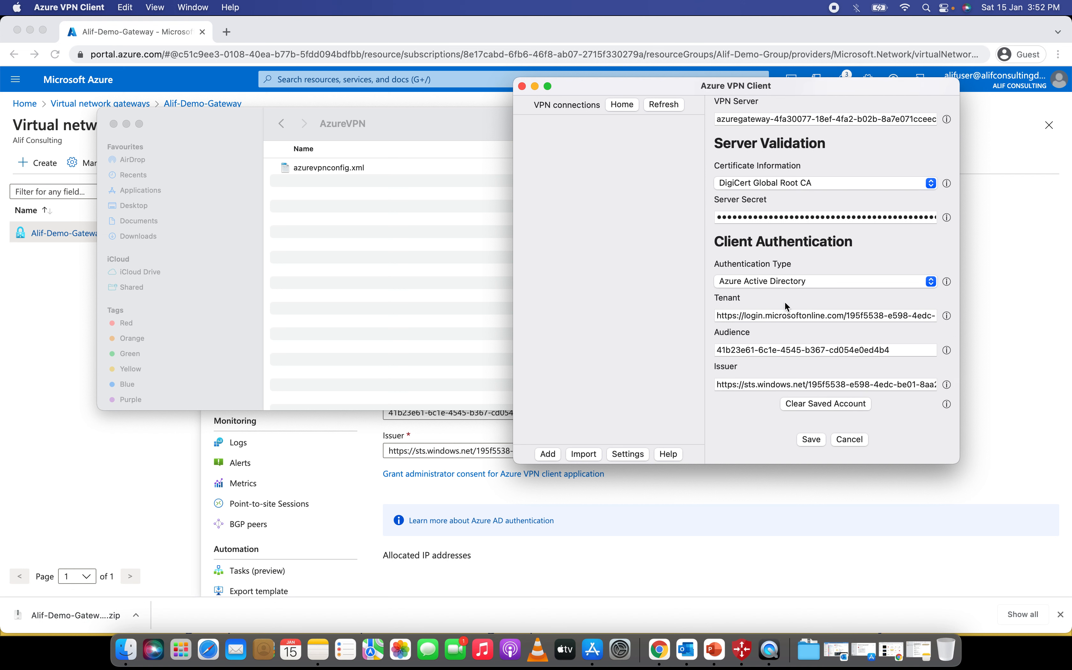
{"action": "left_click", "coordinate": [811, 439]}
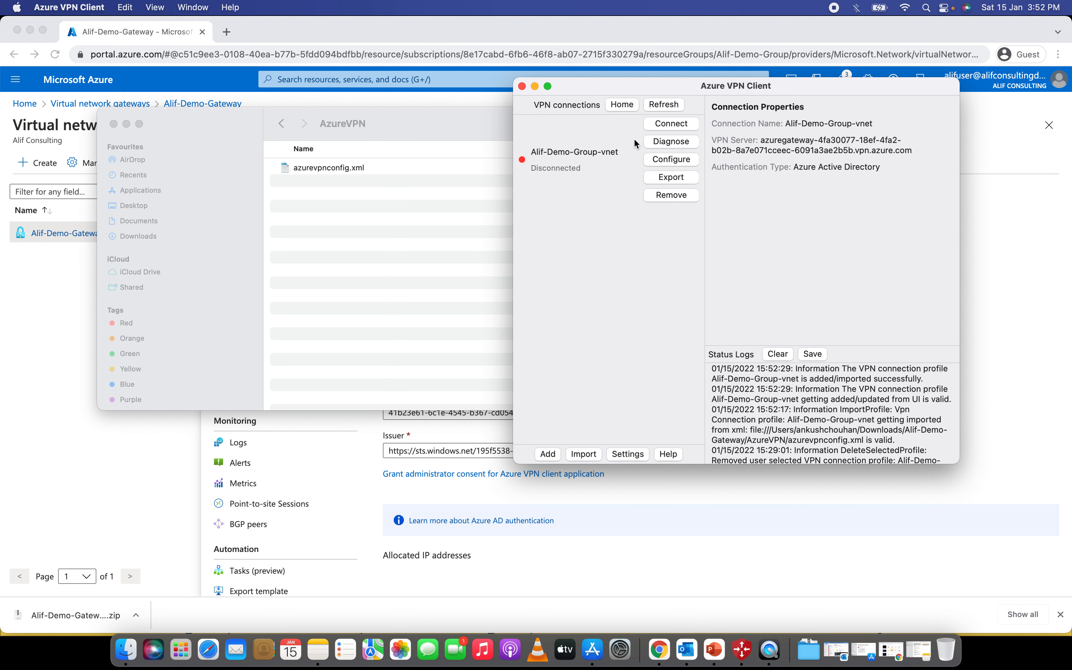
{"action": "left_click", "coordinate": [679, 124]}
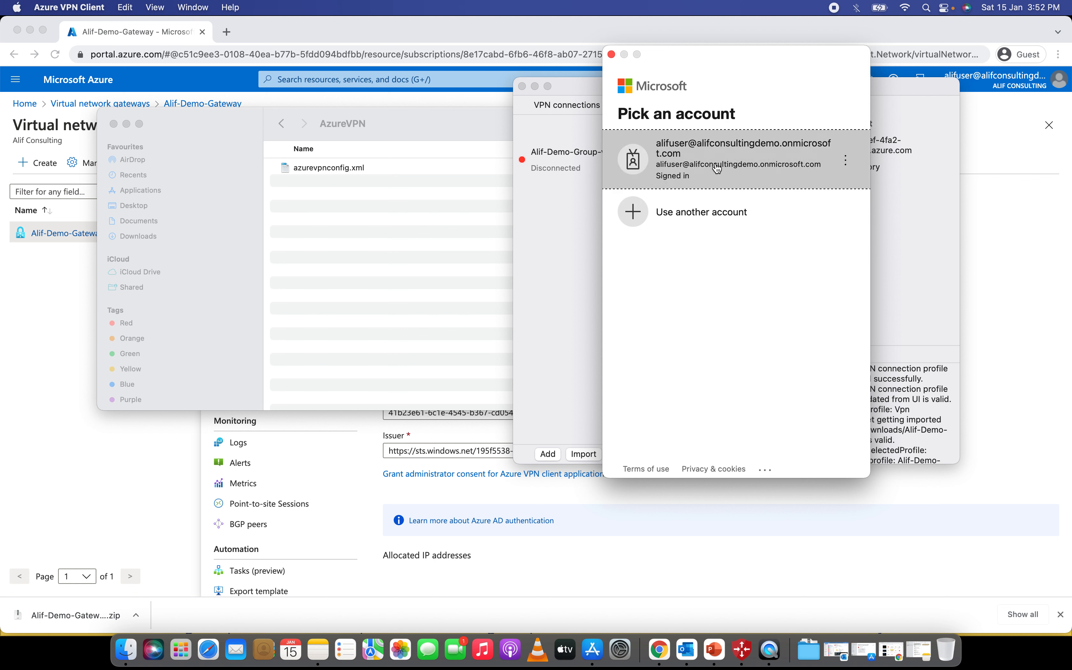
{"action": "left_click", "coordinate": [738, 170]}
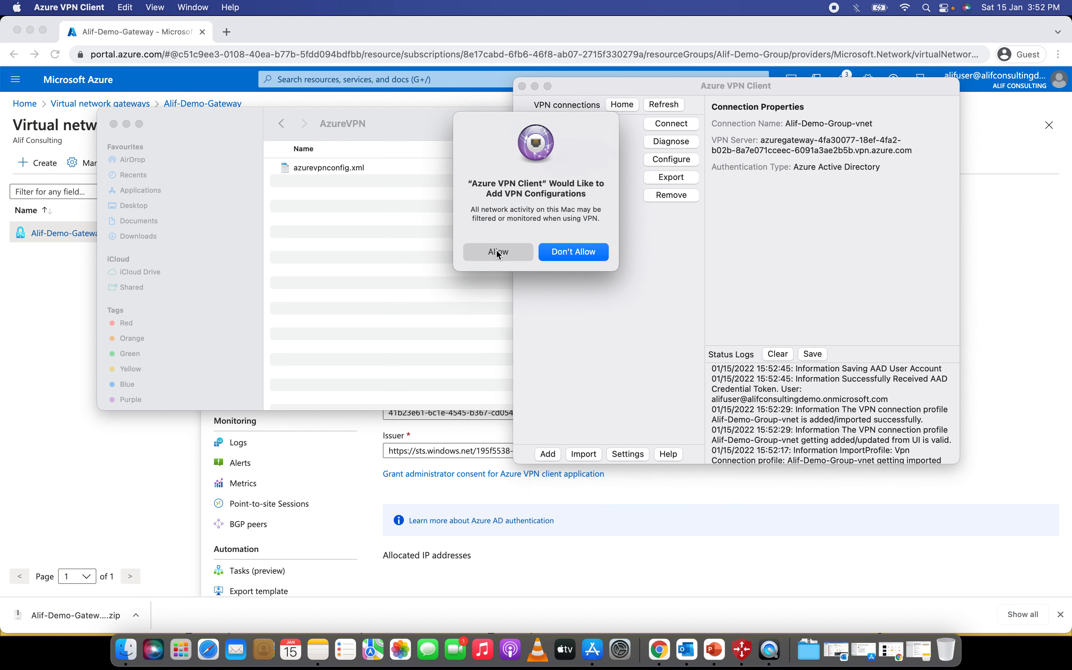
{"action": "left_click", "coordinate": [497, 251]}
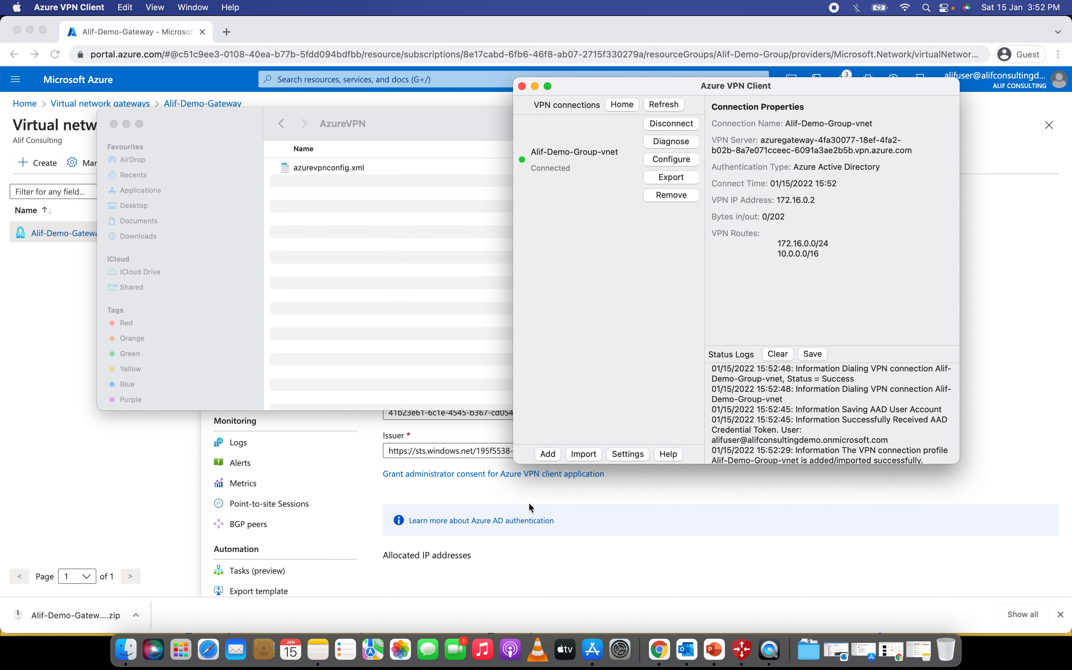
{"action": "left_click", "coordinate": [536, 545]}
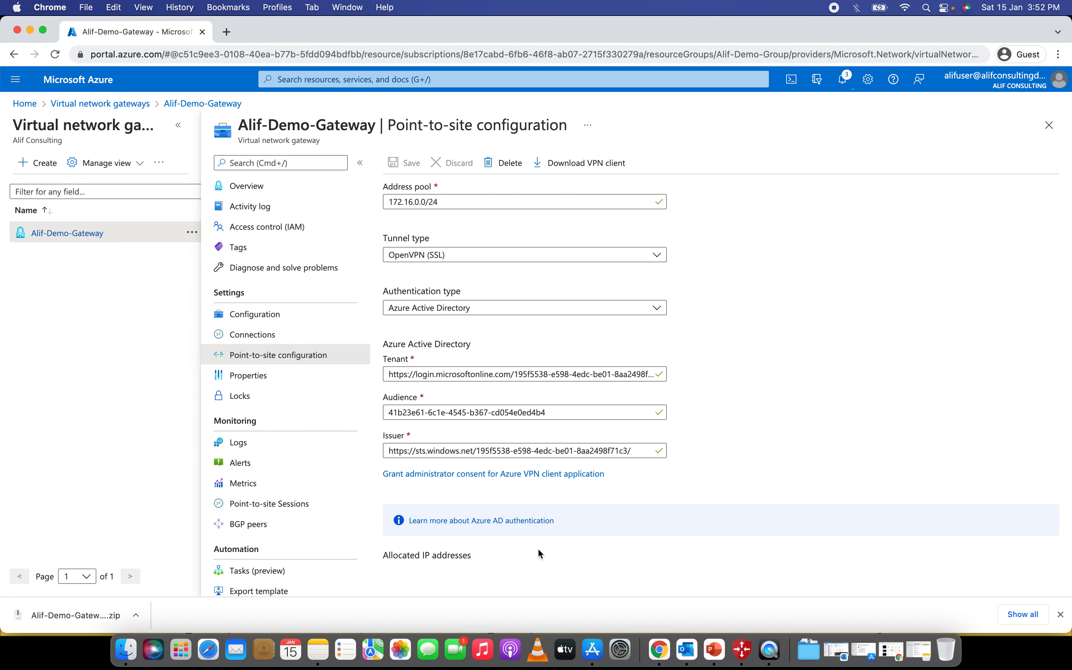
- Reload the portal and open the gateway's virtual network Alif-Demo-Group-vnet from its overview
{"action": "left_click", "coordinate": [56, 56]}
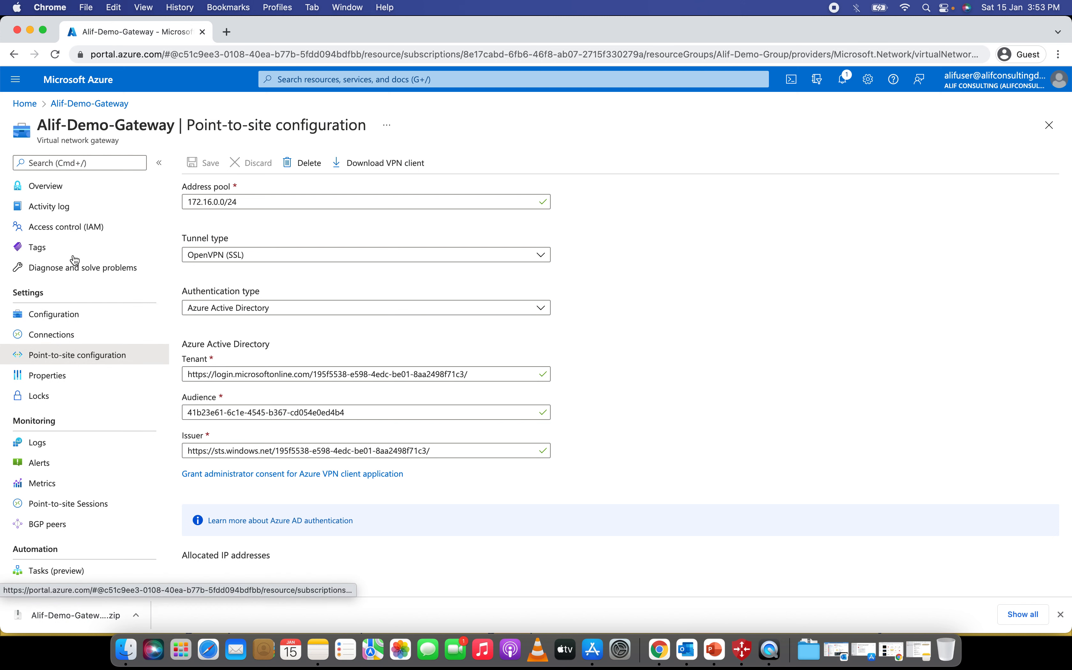
{"action": "left_click", "coordinate": [62, 186]}
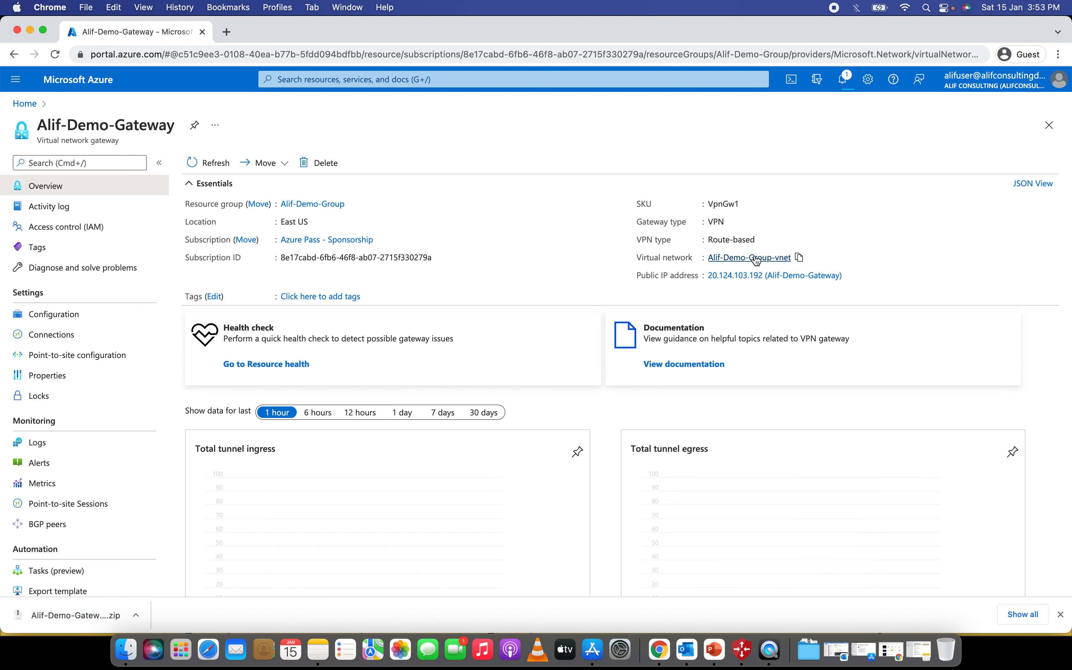
{"action": "left_click", "coordinate": [756, 261]}
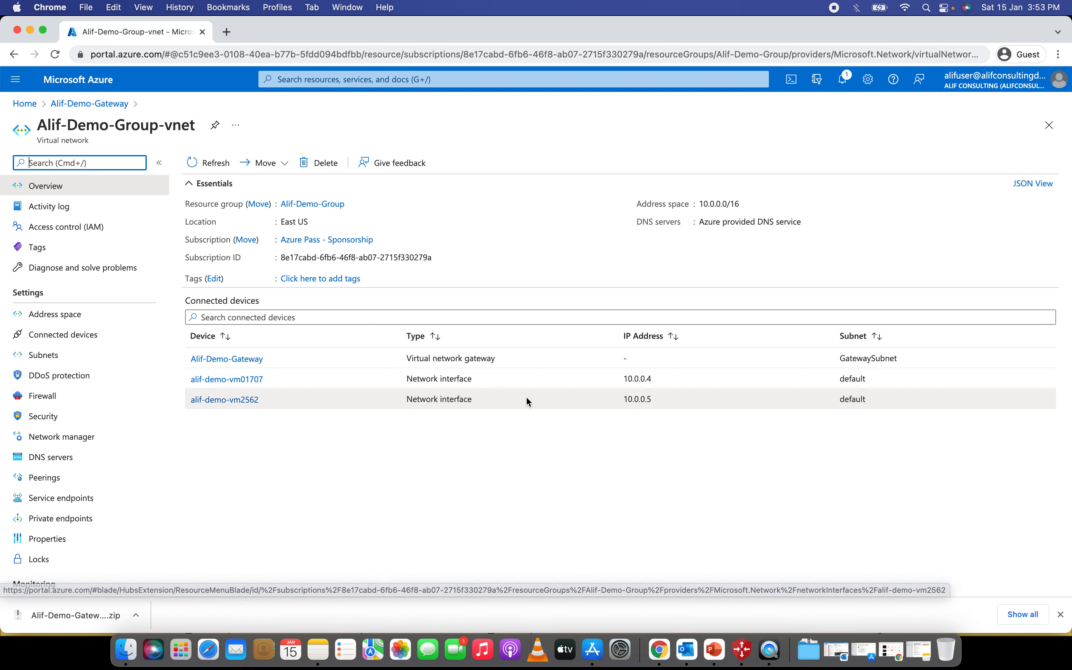
- Open the 10.0.0.4 network interface alif-demo-vm01707, check its security group, then open Alif-Demo-VM01
{"action": "left_click_drag", "start_coordinate": [655, 379], "coordinate": [633, 379]}
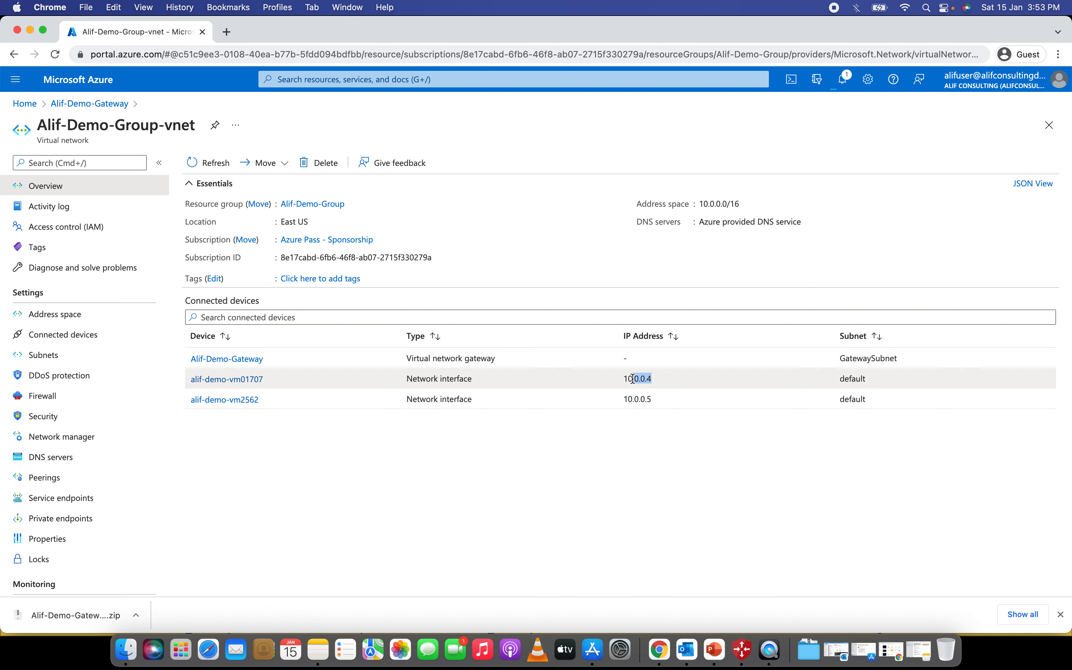
{"action": "left_click", "coordinate": [720, 537]}
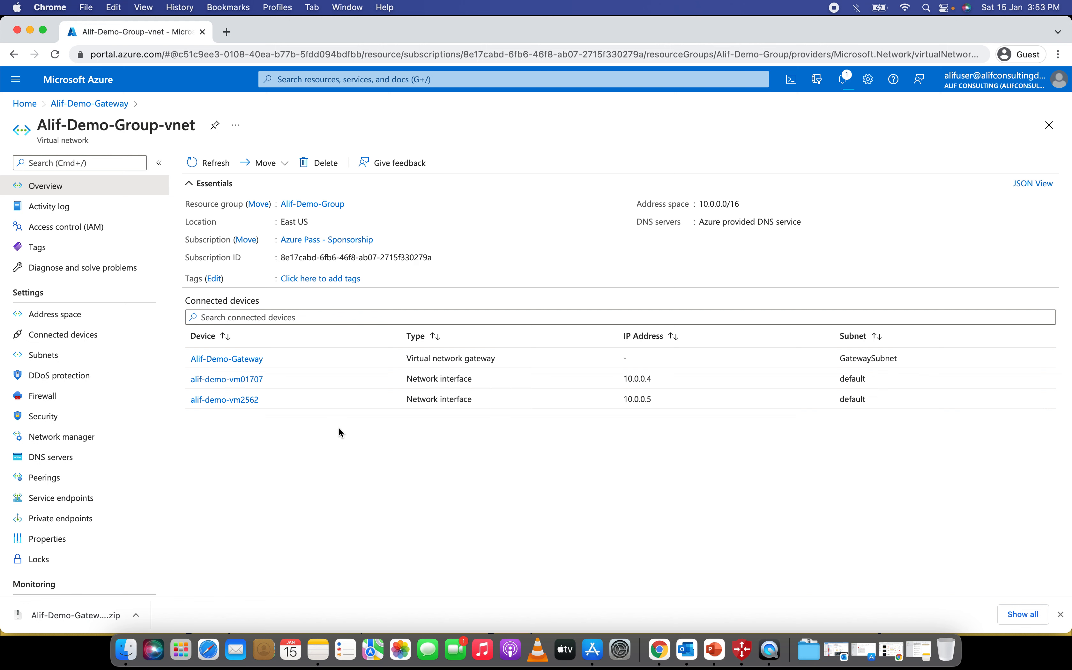
{"action": "left_click", "coordinate": [237, 382]}
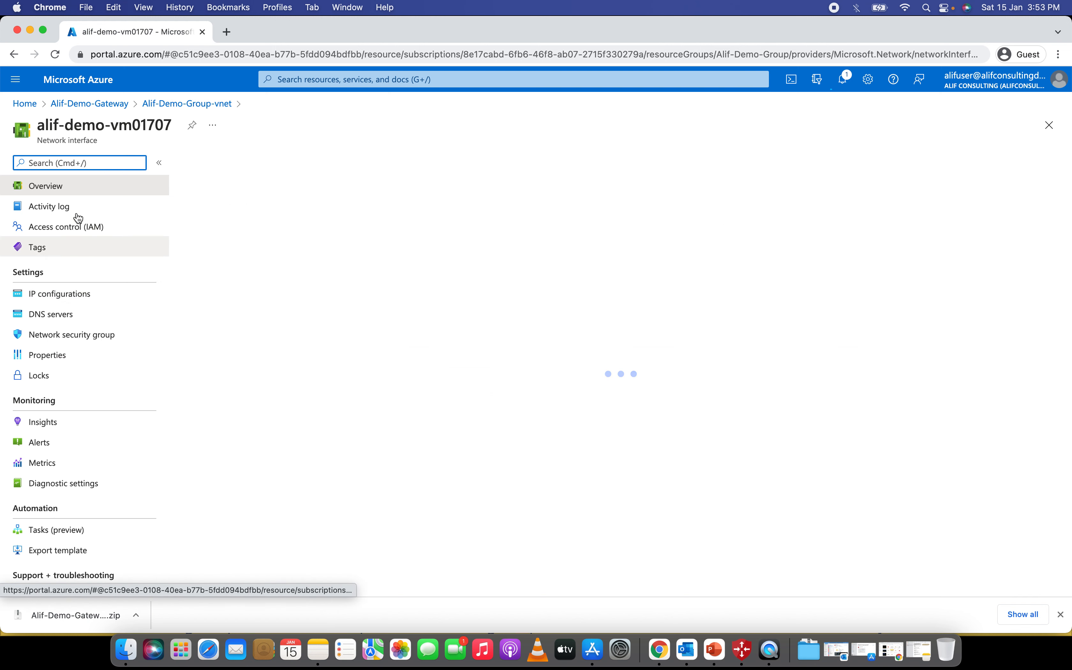
{"action": "left_click", "coordinate": [73, 336]}
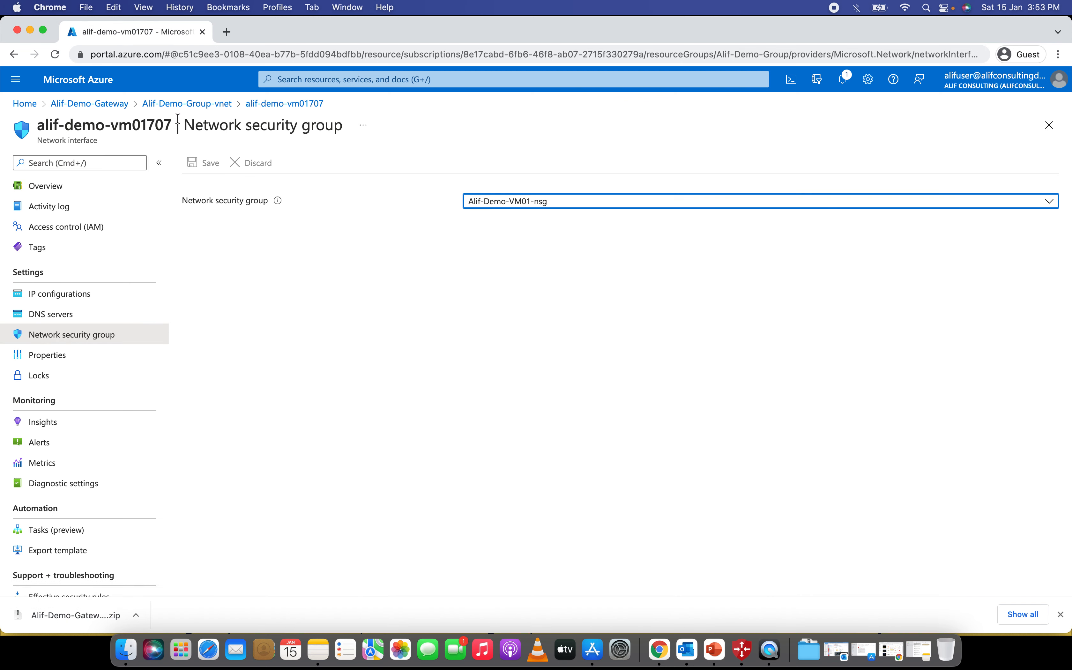
{"action": "left_click", "coordinate": [292, 106]}
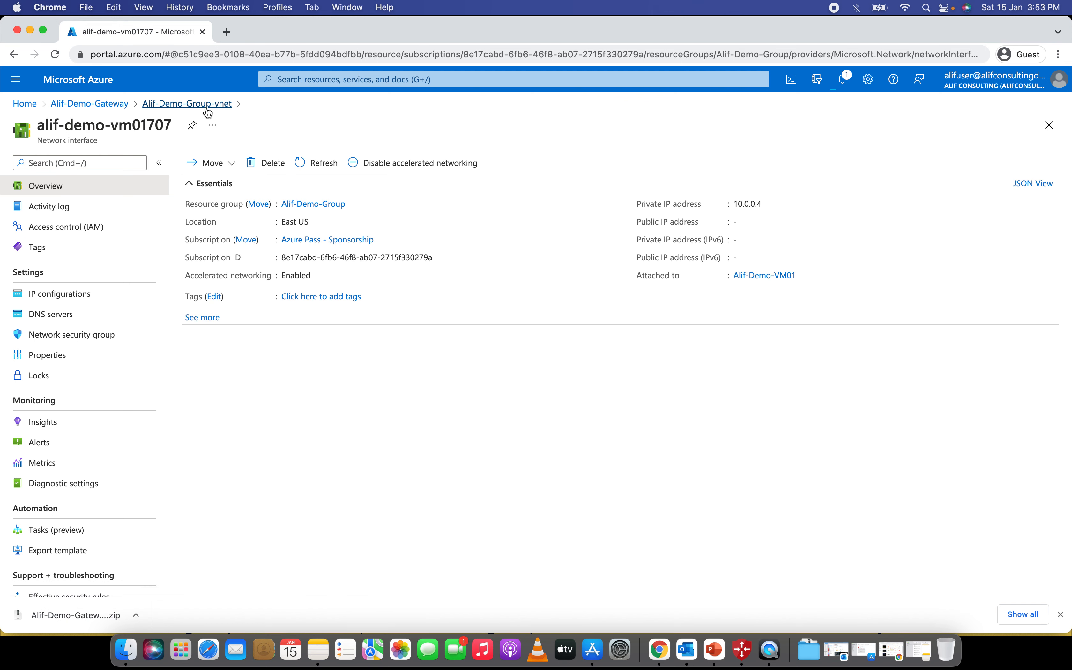
{"action": "left_click", "coordinate": [770, 275]}
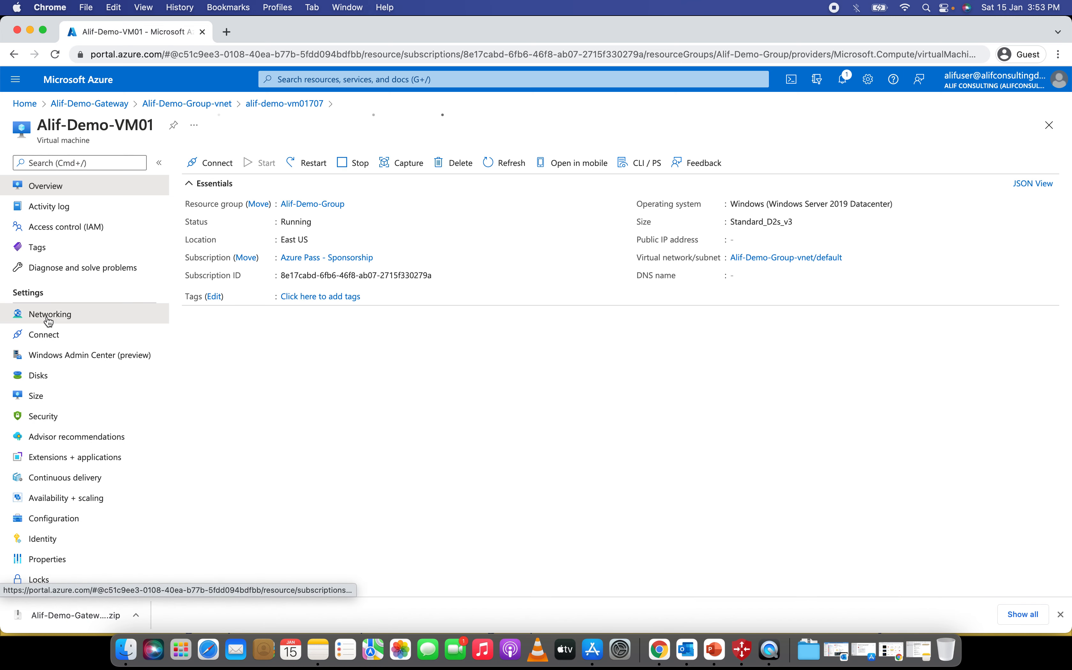
- Delete the Port_8080 deny rule from Alif-Demo-VM01's inbound networking rules
{"action": "left_click", "coordinate": [50, 315]}
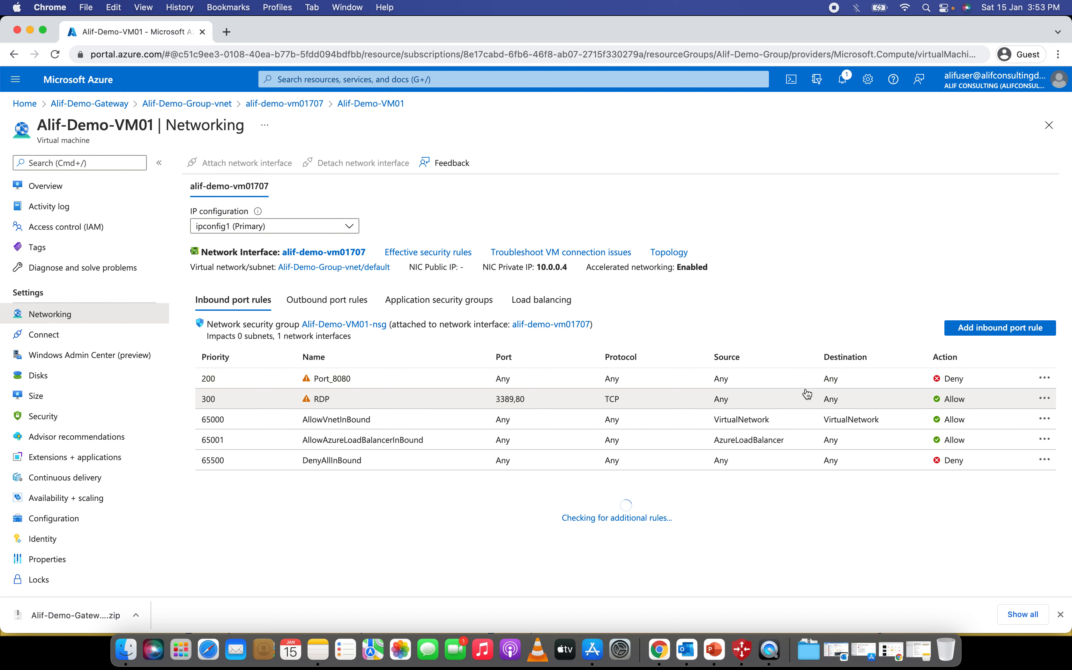
{"action": "left_click", "coordinate": [1044, 377]}
{"action": "left_click", "coordinate": [984, 385]}
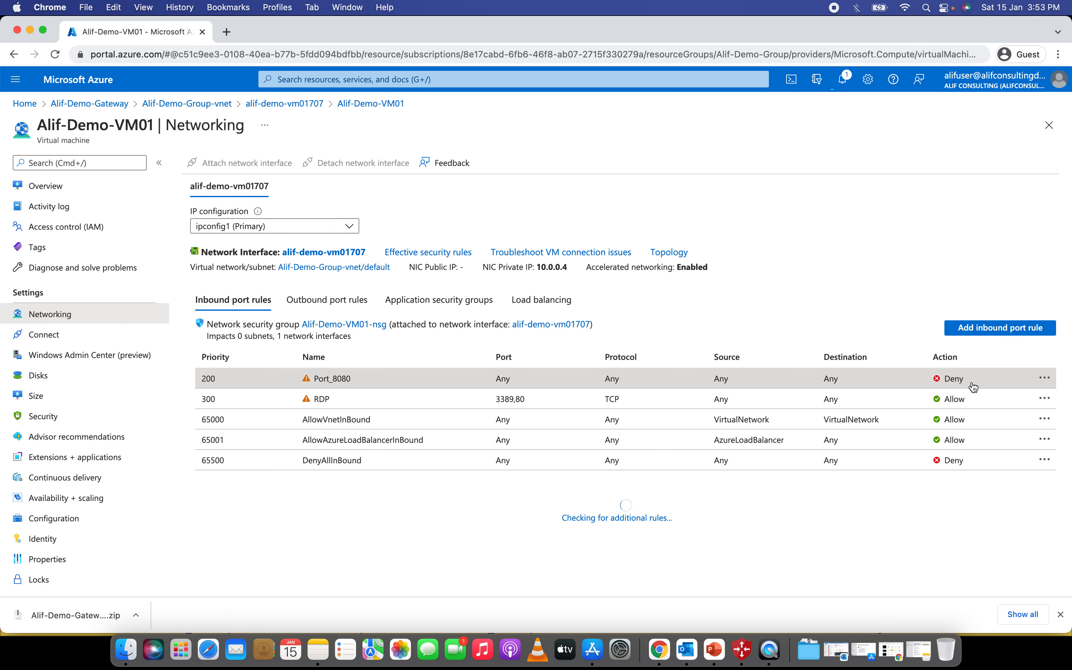
{"action": "left_click", "coordinate": [234, 453]}
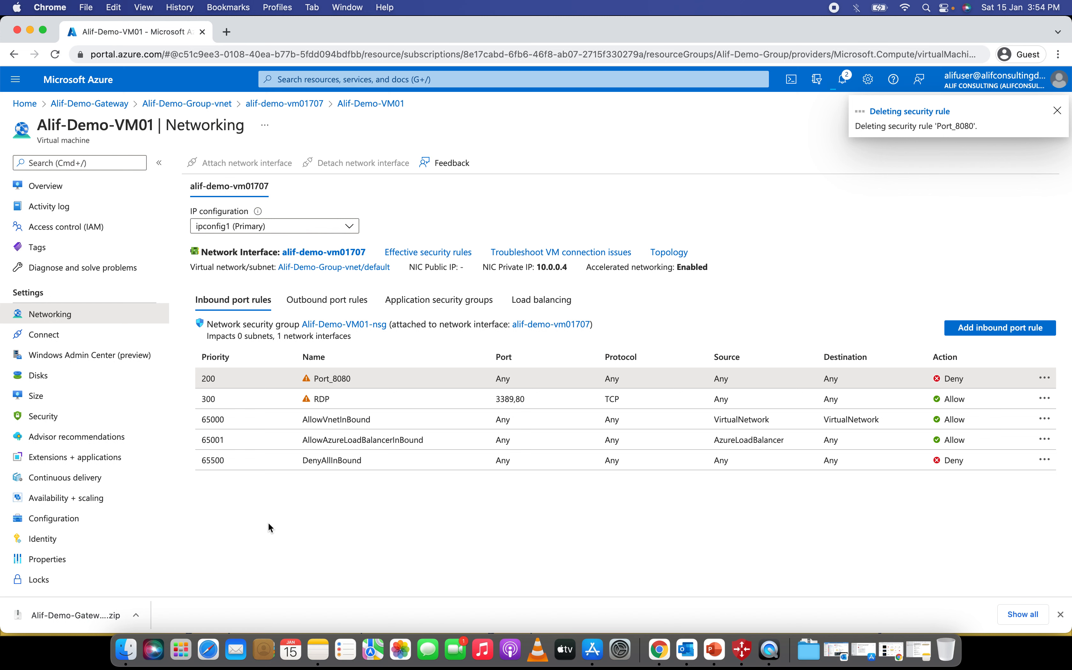
- Copy the VM's private IP 10.0.0.4 and refresh the networking rule list
{"action": "left_click_drag", "start_coordinate": [568, 269], "coordinate": [537, 267]}
{"action": "right_click", "coordinate": [543, 266]}
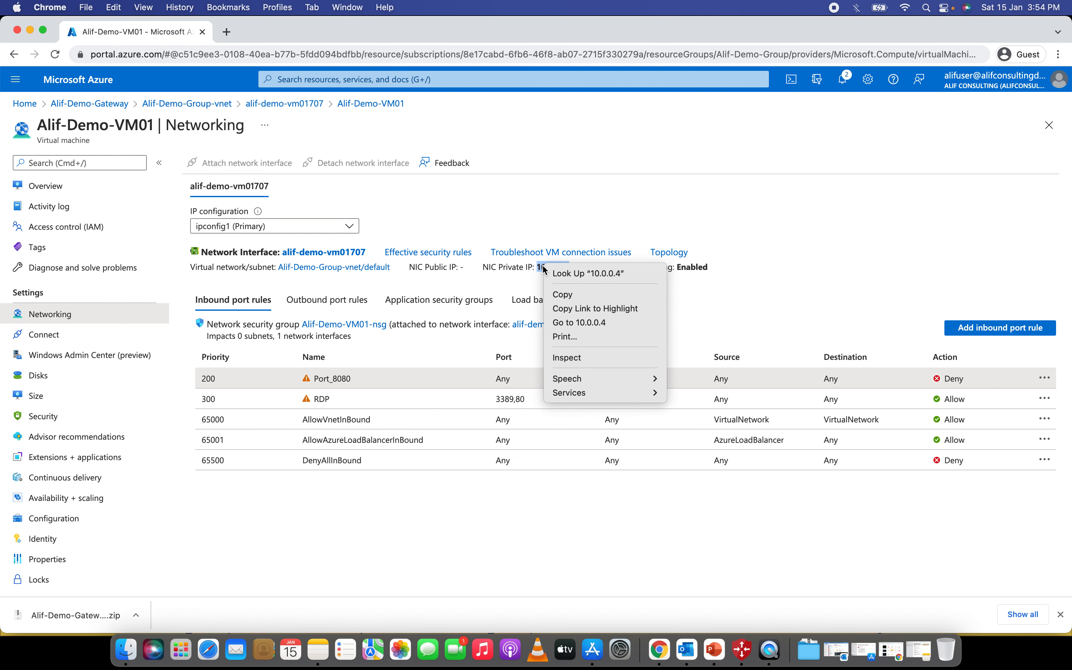
{"action": "left_click", "coordinate": [559, 295]}
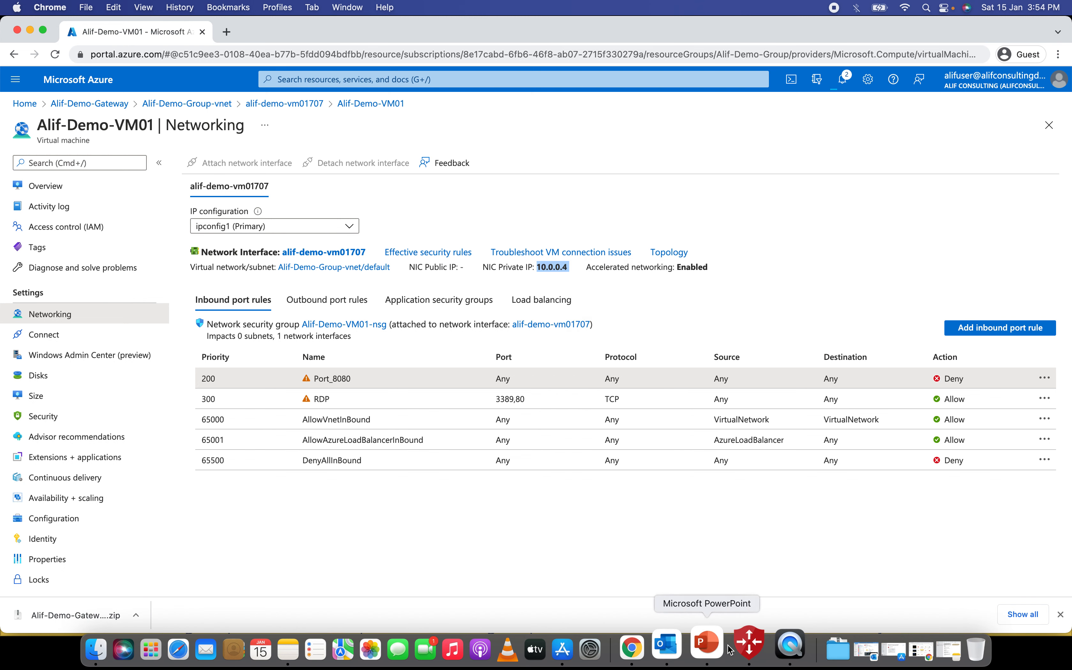
{"action": "left_click", "coordinate": [629, 508]}
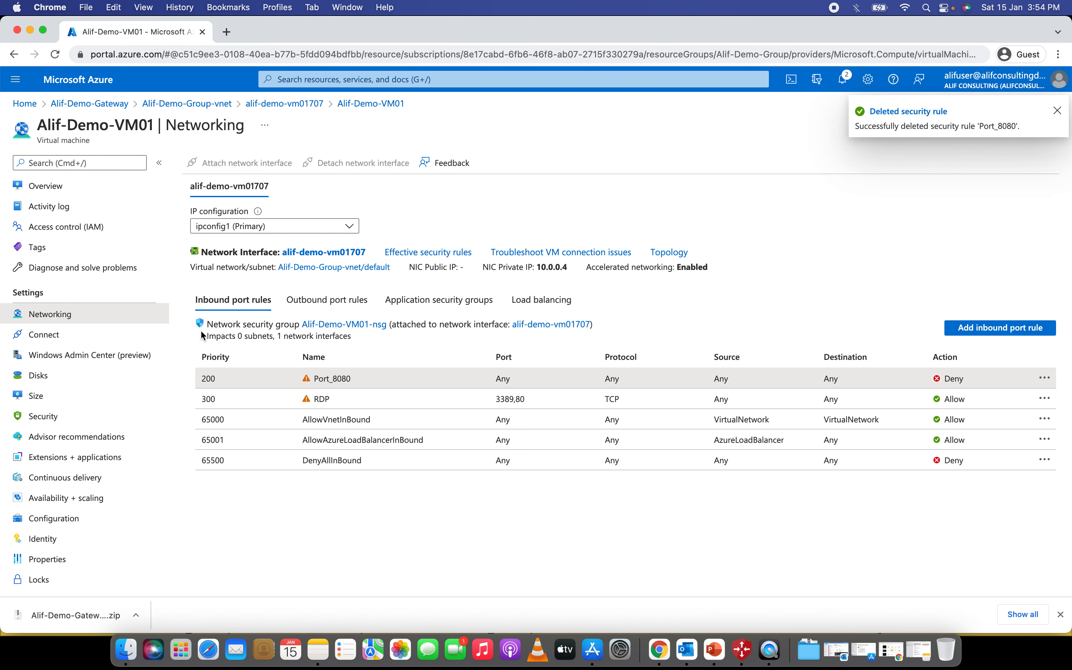
{"action": "left_click", "coordinate": [37, 336]}
{"action": "left_click", "coordinate": [63, 317]}
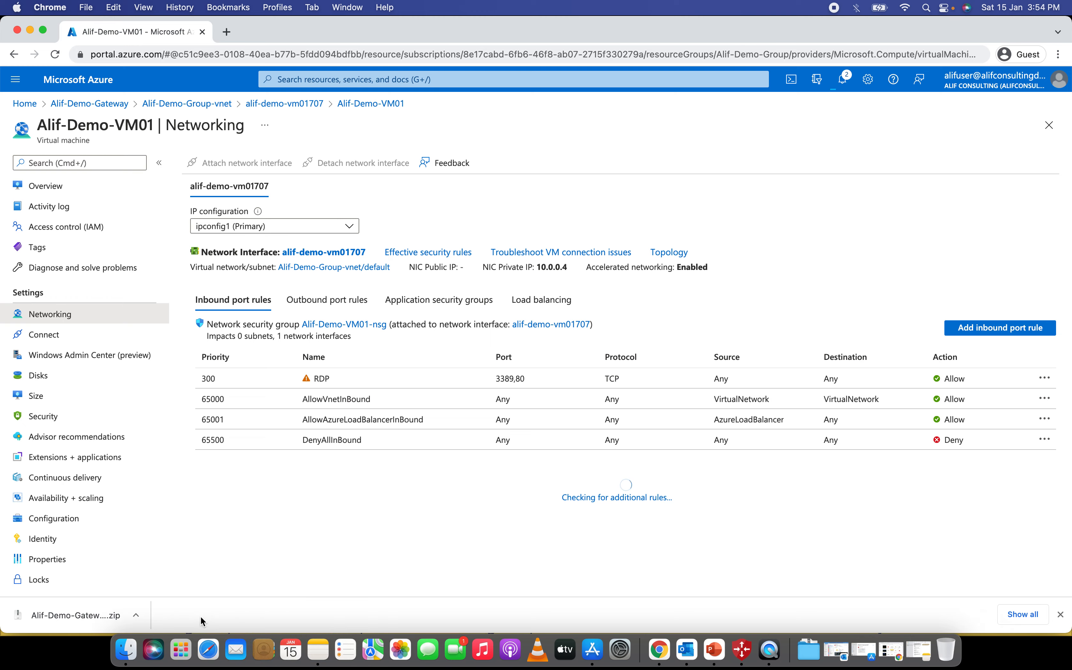
{"action": "left_click", "coordinate": [173, 647]}
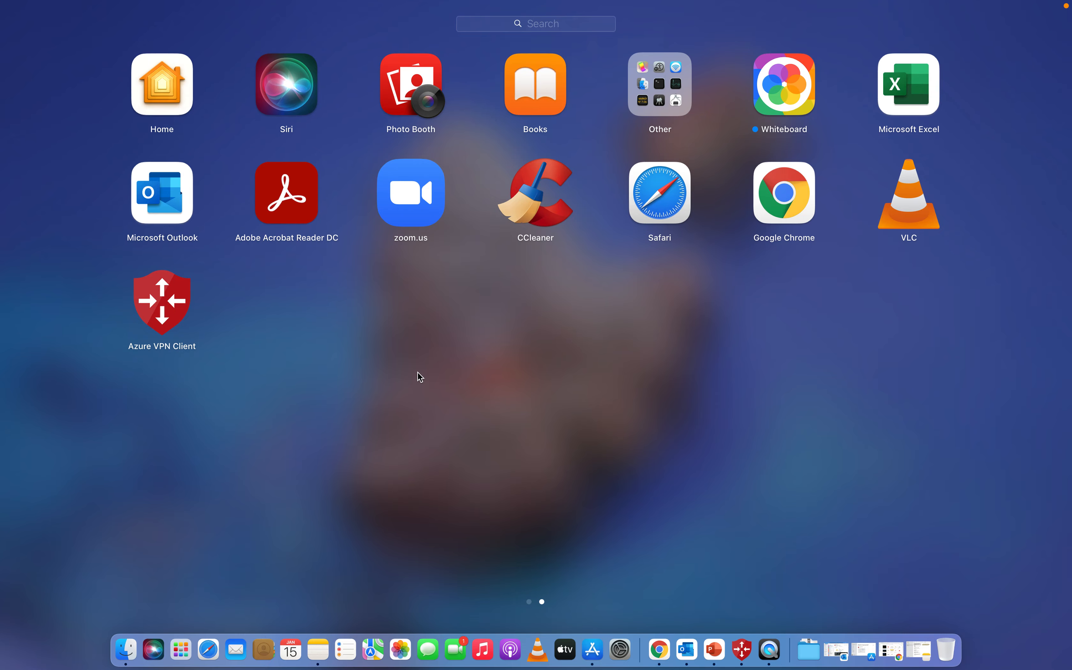
- Add a saved PC in Microsoft Remote Desktop with the pasted PC name 10.0.0.4
{"action": "scroll", "coordinate": [420, 377], "scroll_direction": "left", "scroll_amount": 3}
{"action": "key", "text": "Escape"}
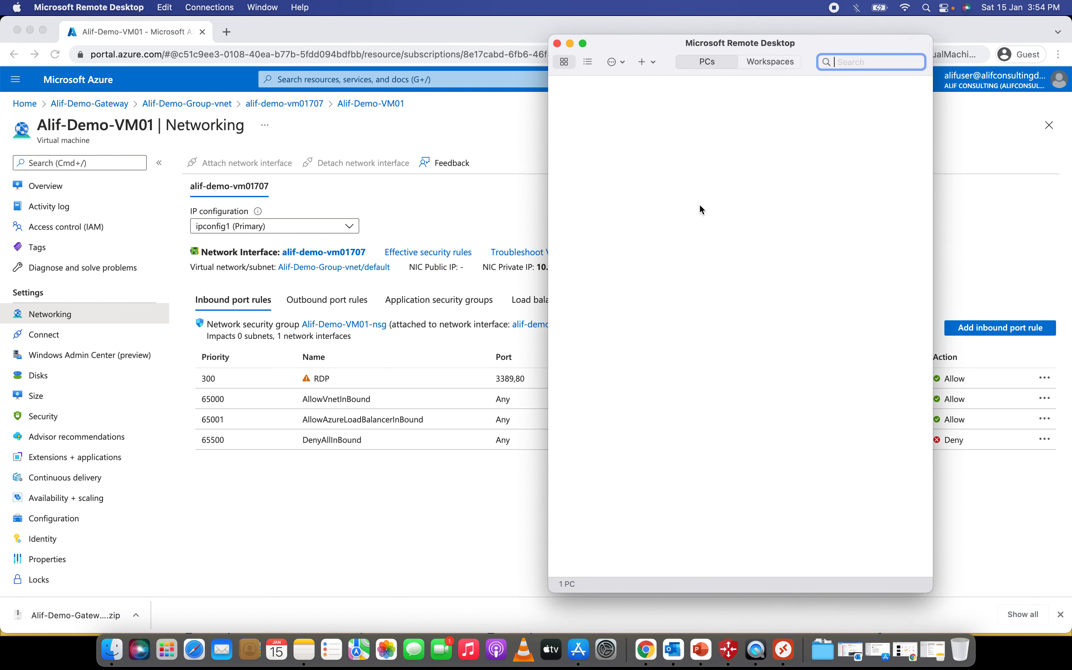
{"action": "left_click", "coordinate": [647, 62]}
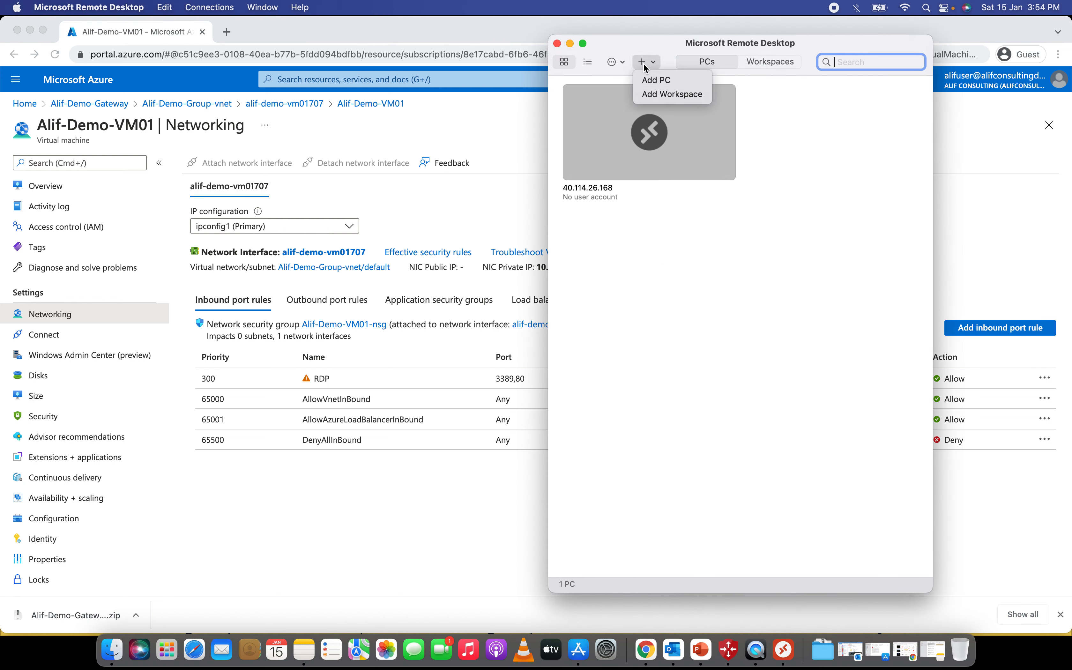
{"action": "left_click", "coordinate": [656, 85]}
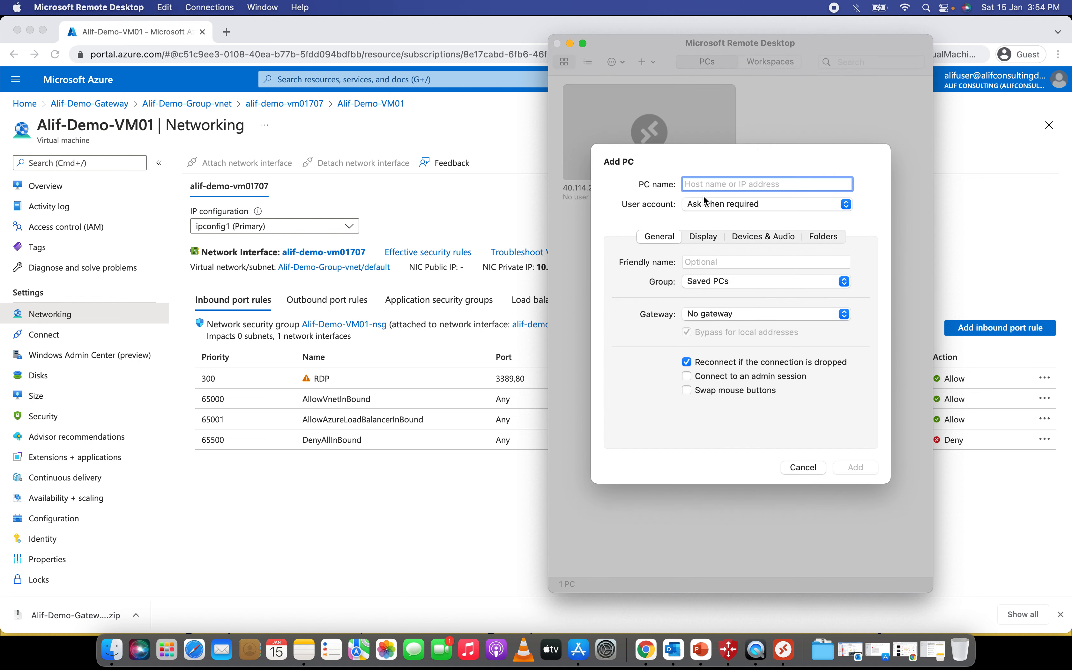
{"action": "right_click", "coordinate": [704, 185]}
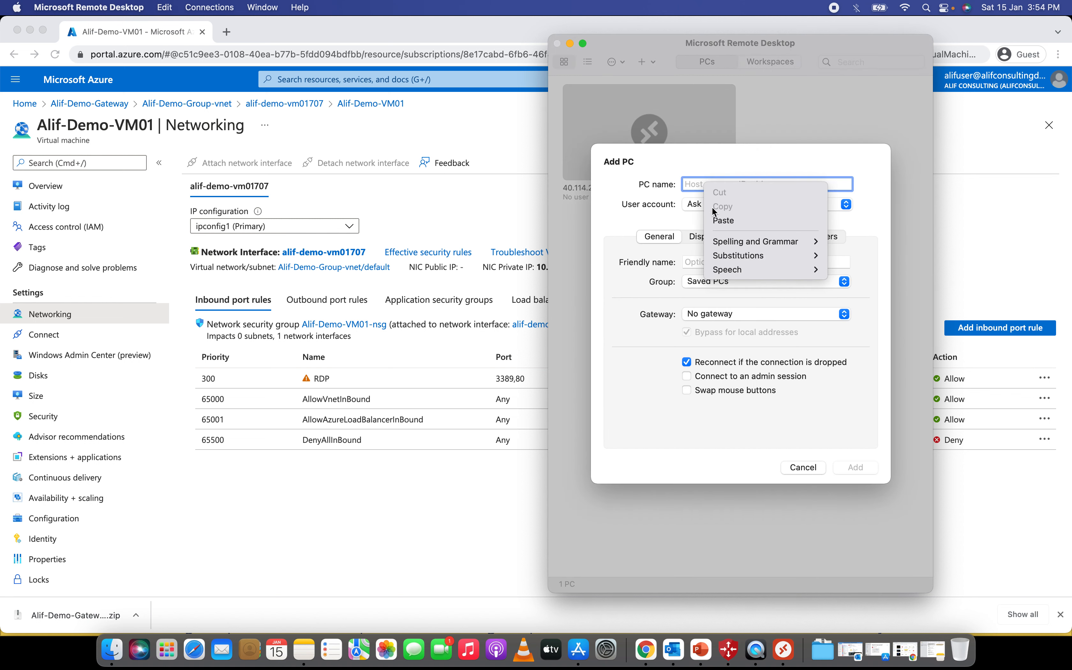
{"action": "left_click", "coordinate": [723, 221]}
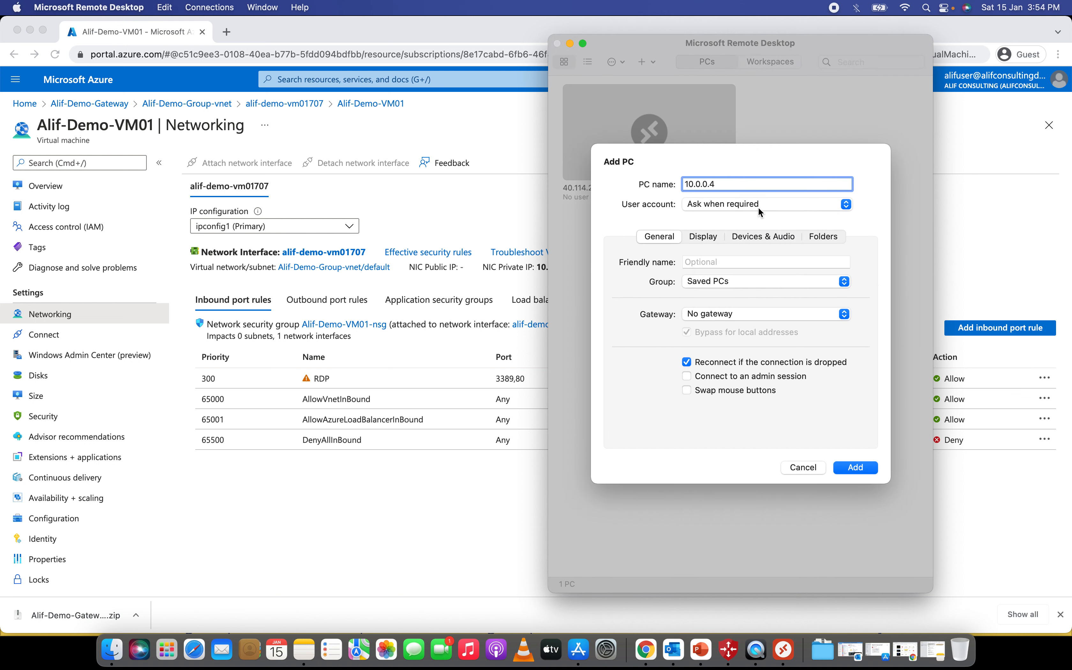
{"action": "left_click", "coordinate": [853, 473]}
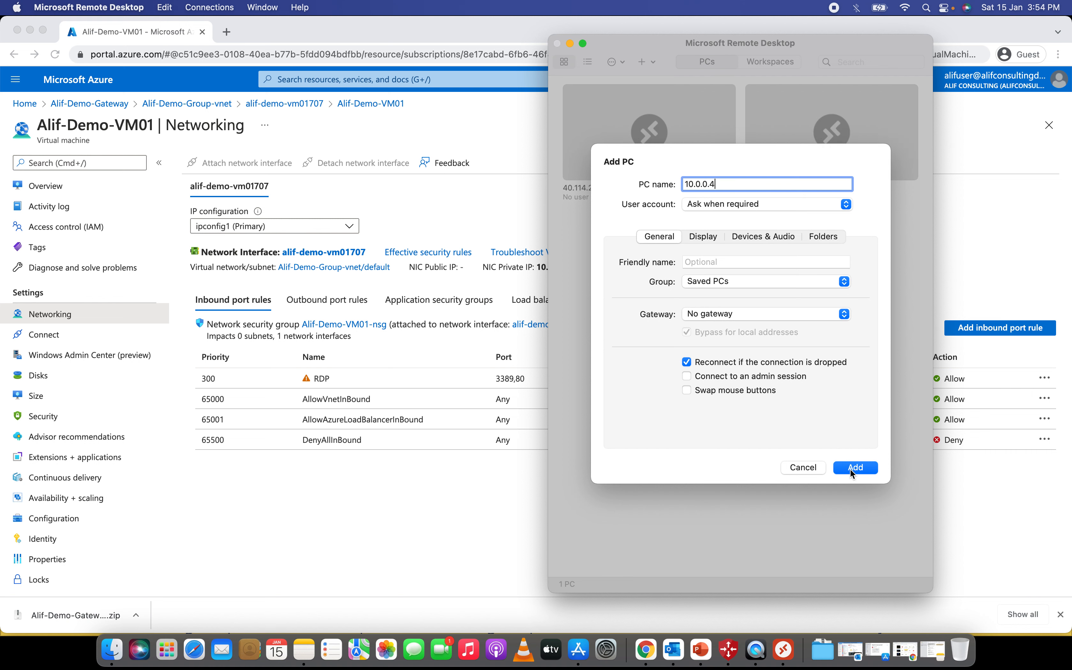
- Attempt a connection to 10.0.0.4 and dismiss the 0x204 connection error
{"action": "double_click", "coordinate": [821, 160]}
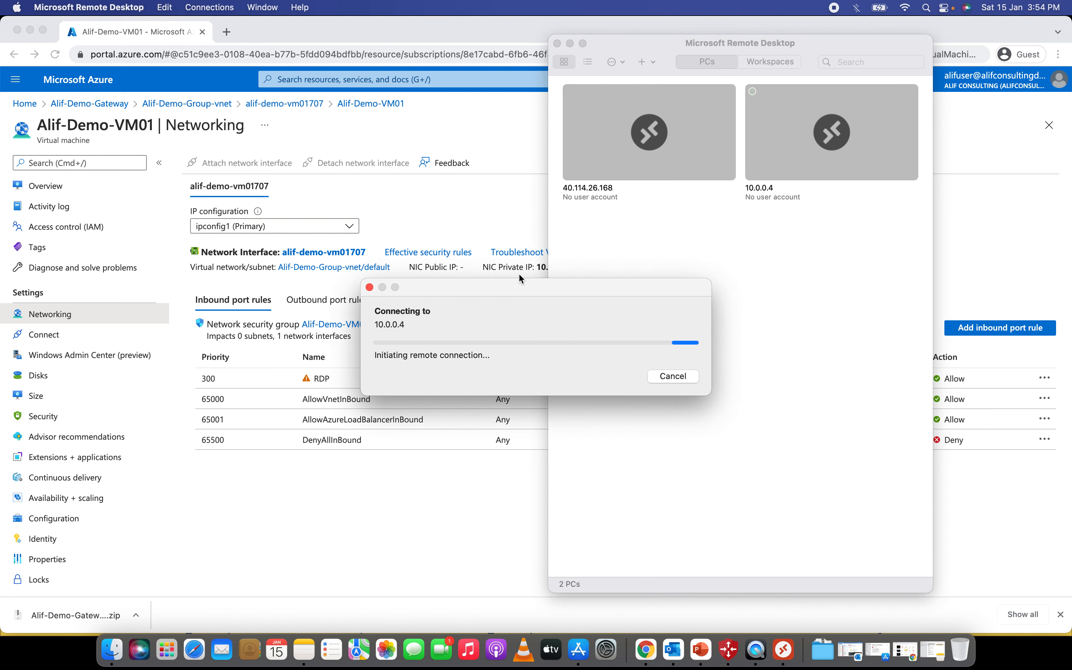
{"action": "left_click_drag", "start_coordinate": [509, 286], "coordinate": [596, 237]}
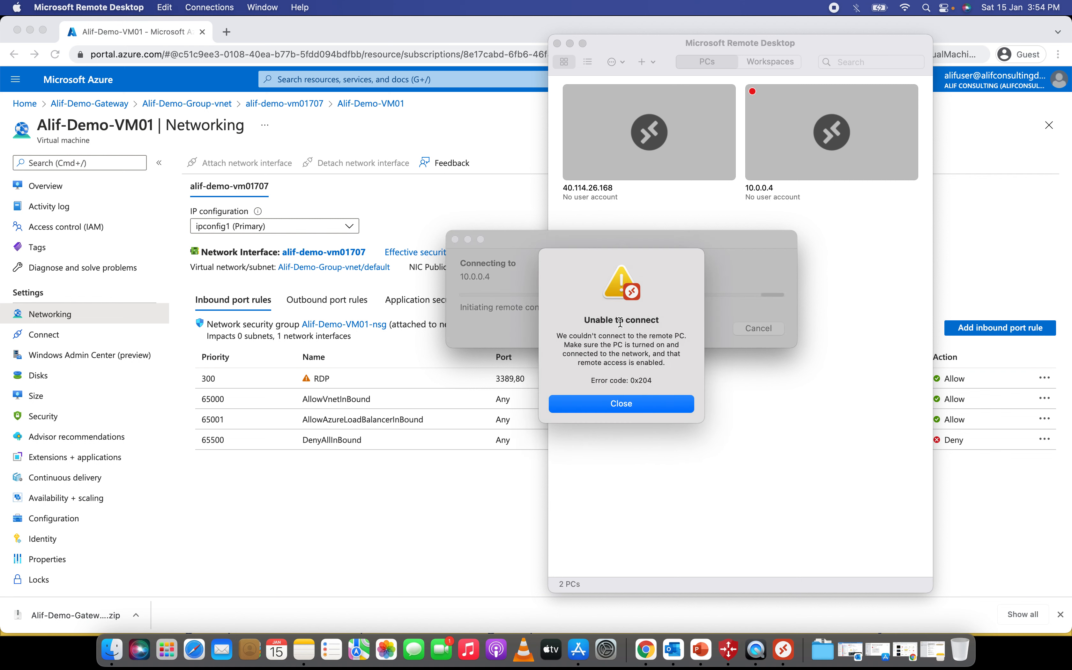
{"action": "left_click", "coordinate": [629, 406]}
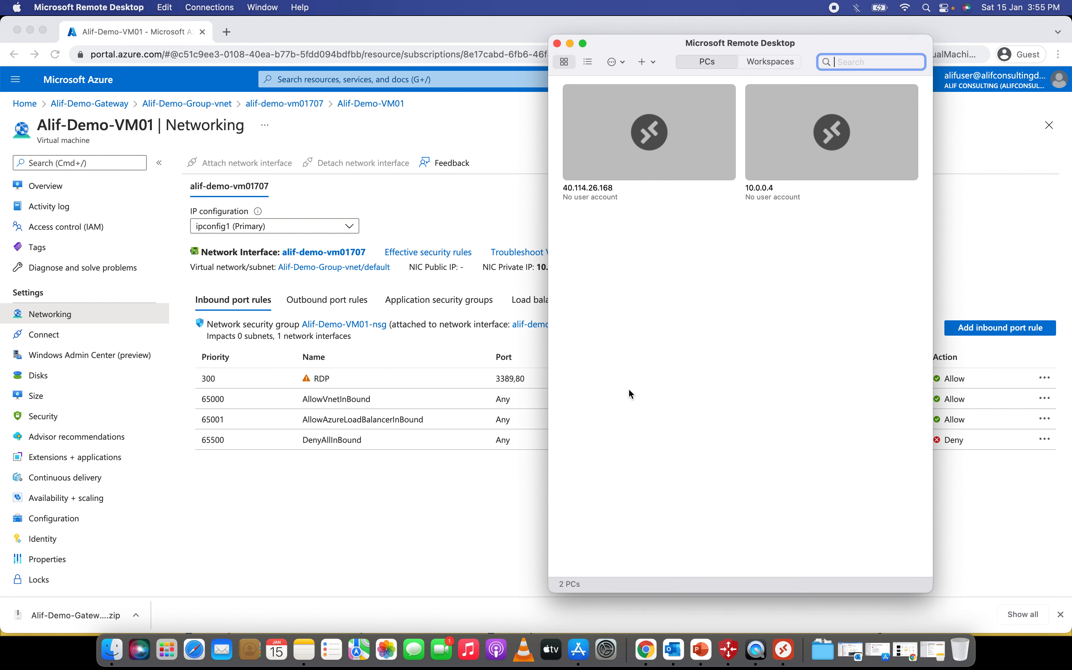
- Connect to 10.0.0.4 with the admin username and password, accepting the certificate warning
{"action": "double_click", "coordinate": [825, 144]}
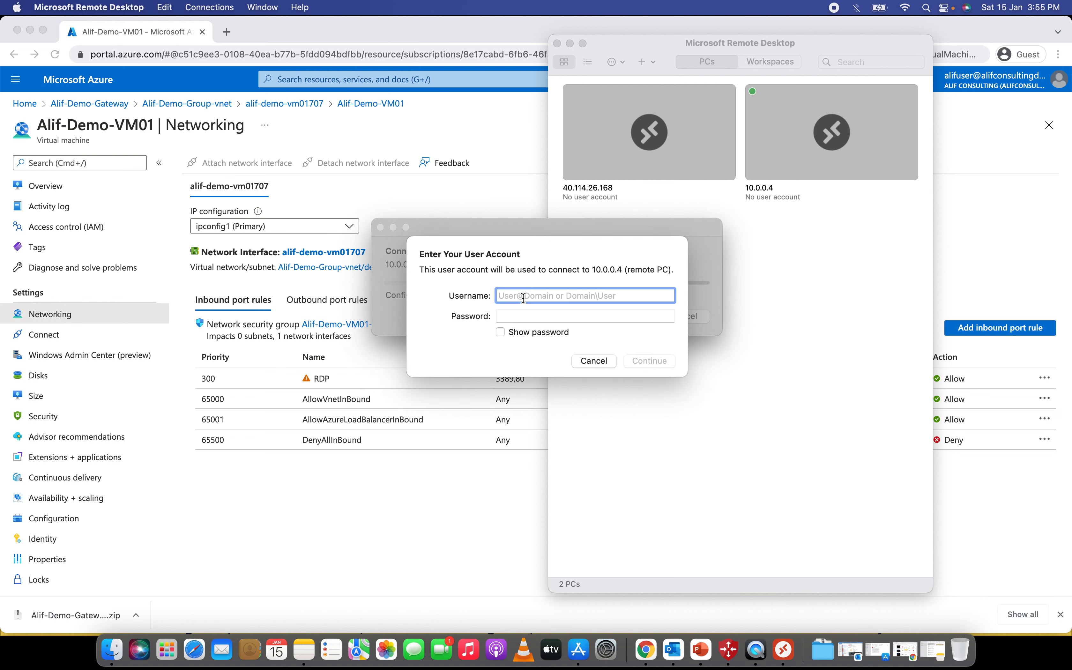
{"action": "type", "text": ".\\ad"}
{"action": "type", "text": "user"}
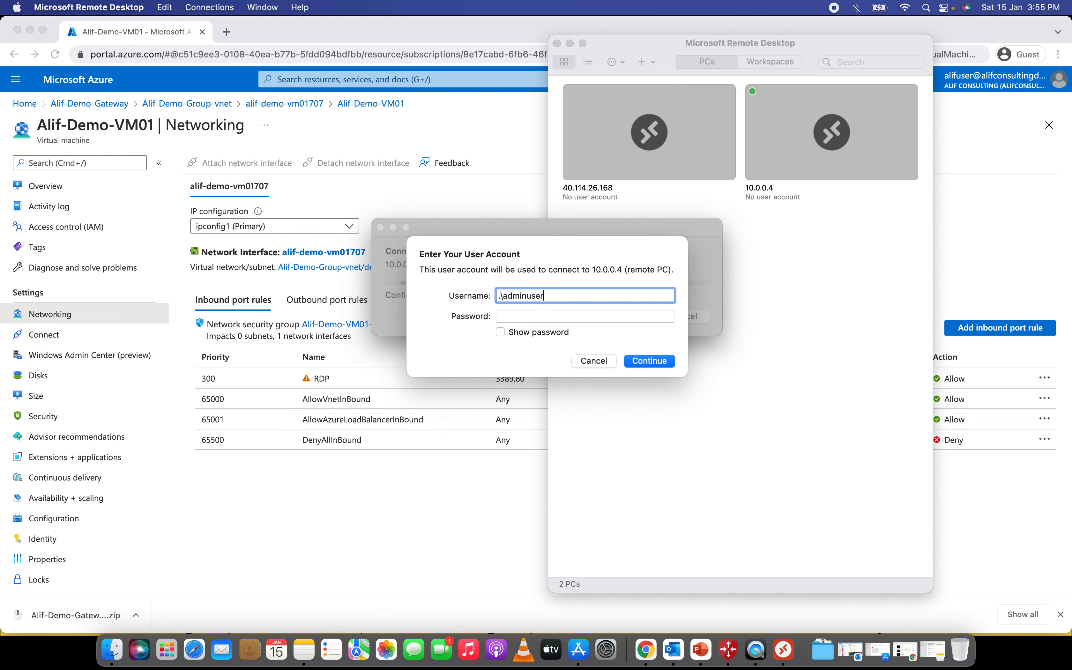
{"action": "key", "text": "Tab"}
{"action": "type", "text": "•••••••••••"}
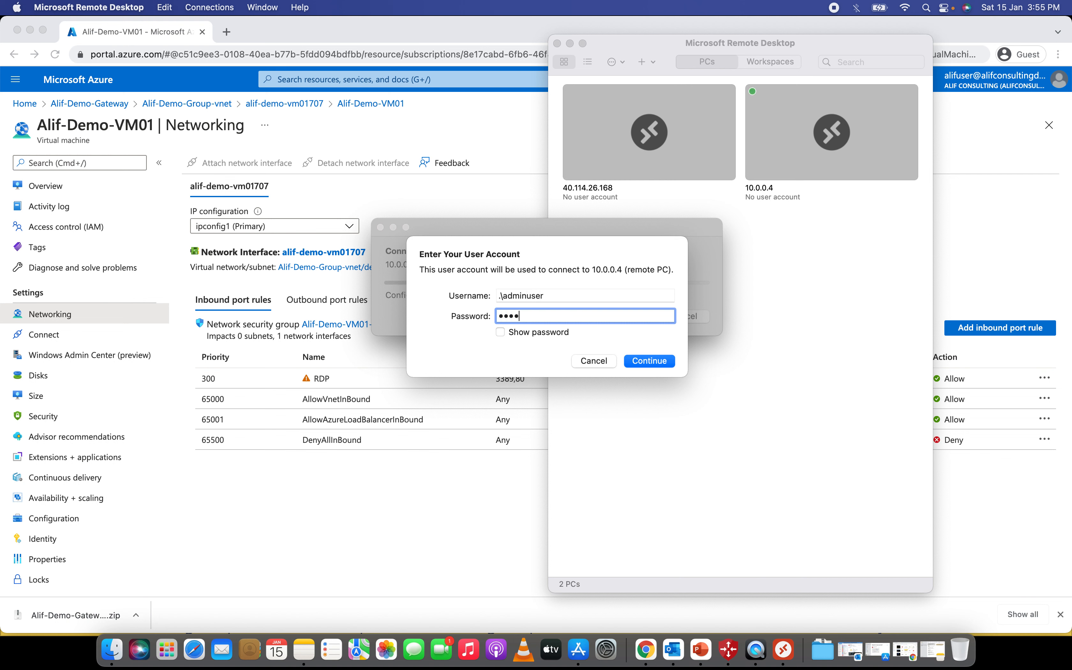
{"action": "key", "text": "Return"}
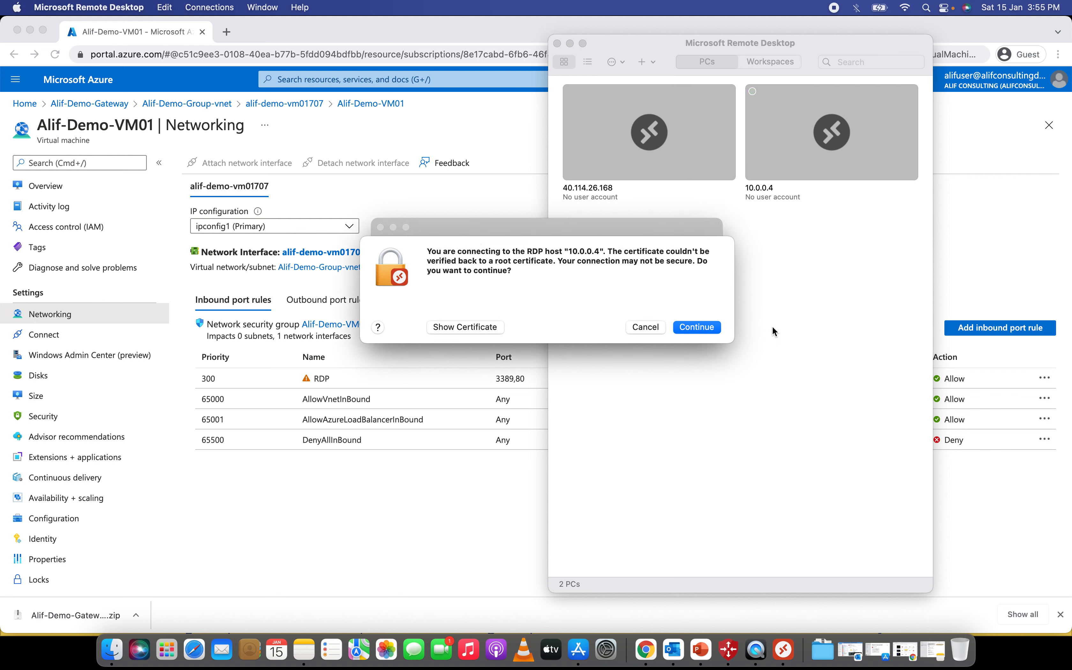
{"action": "left_click", "coordinate": [708, 329]}
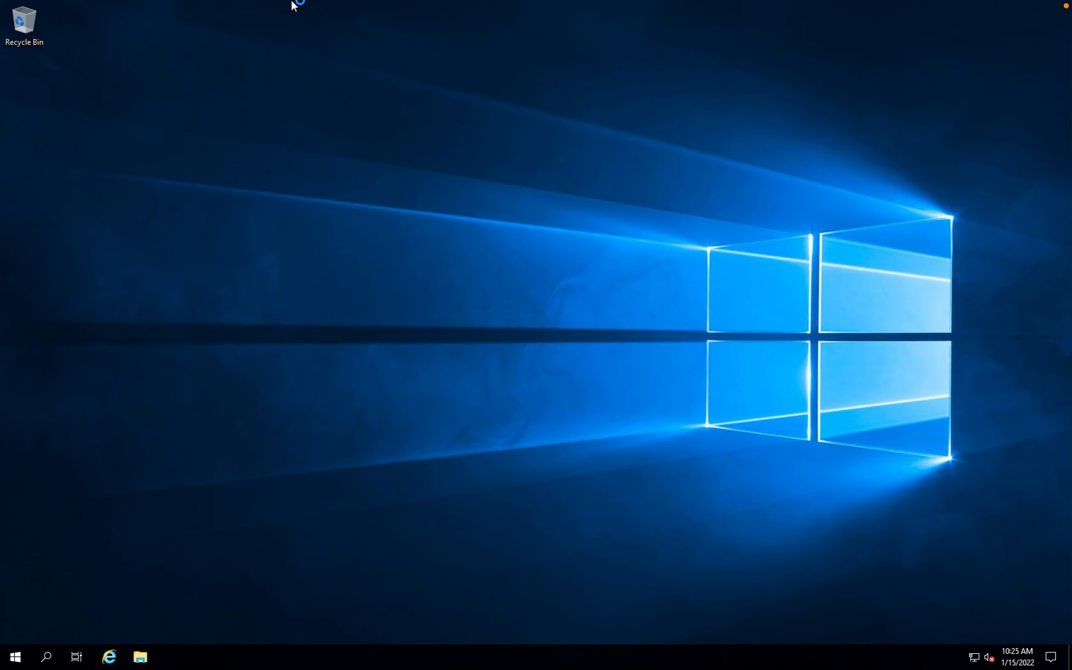
- Leave the full-screen remote session and check the VPN client's connection status
{"action": "mouse_move", "coordinate": [306, 2]}
{"action": "left_click", "coordinate": [9, 24]}
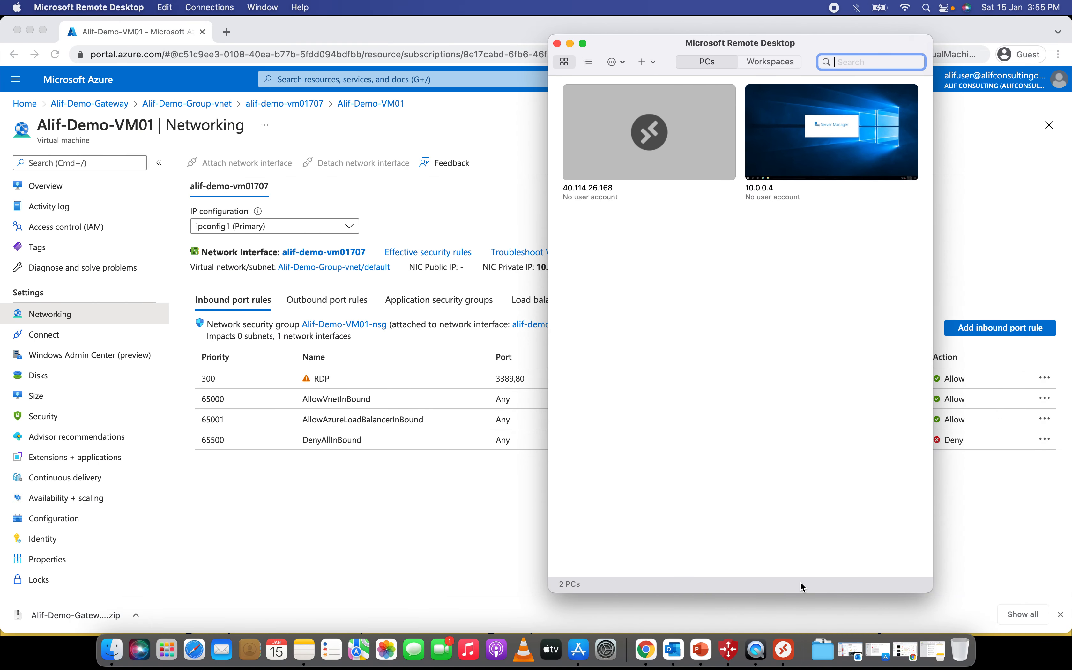
{"action": "left_click", "coordinate": [729, 647]}
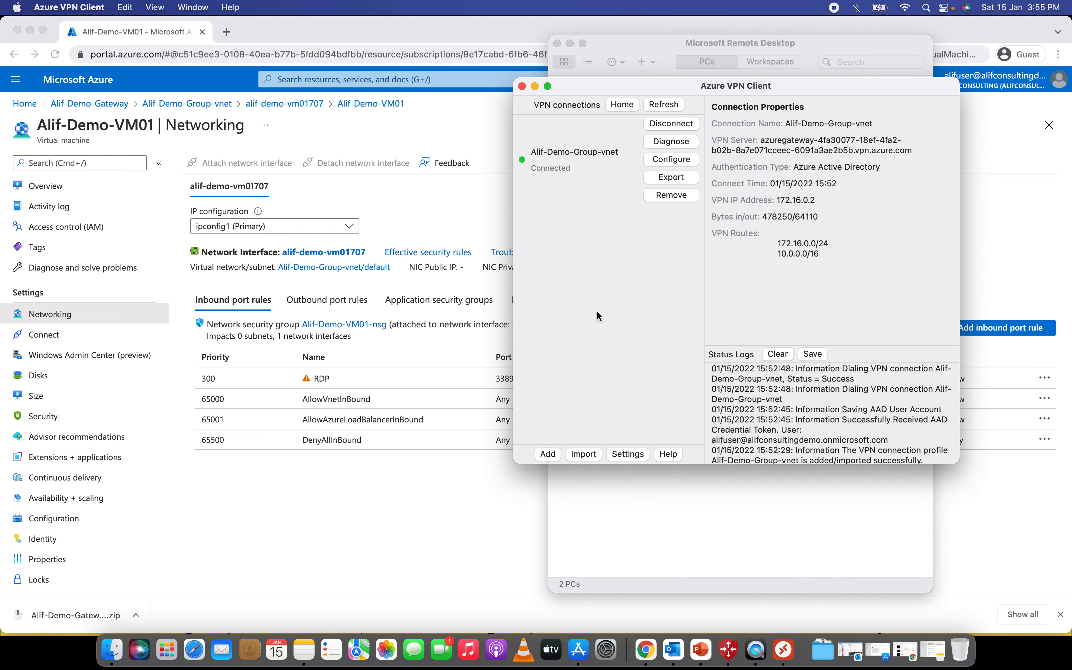
- Disconnect Alif-Demo-Group-vnet, minimize the VPN and Remote Desktop windows, and return to the Azure portal
{"action": "left_click", "coordinate": [675, 123]}
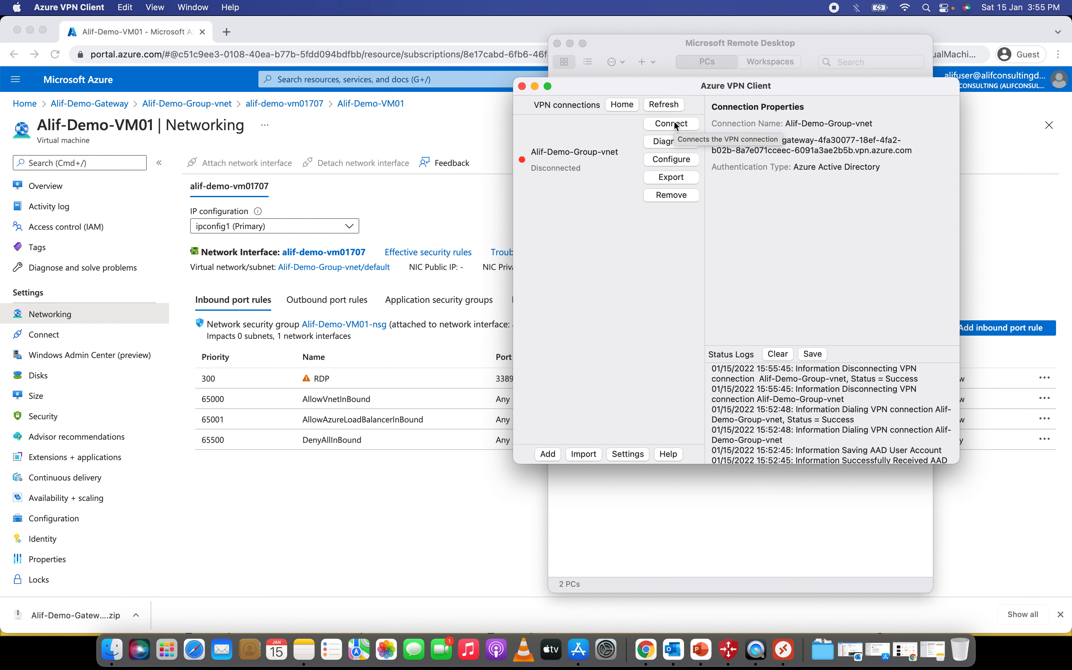
{"action": "left_click", "coordinate": [535, 86]}
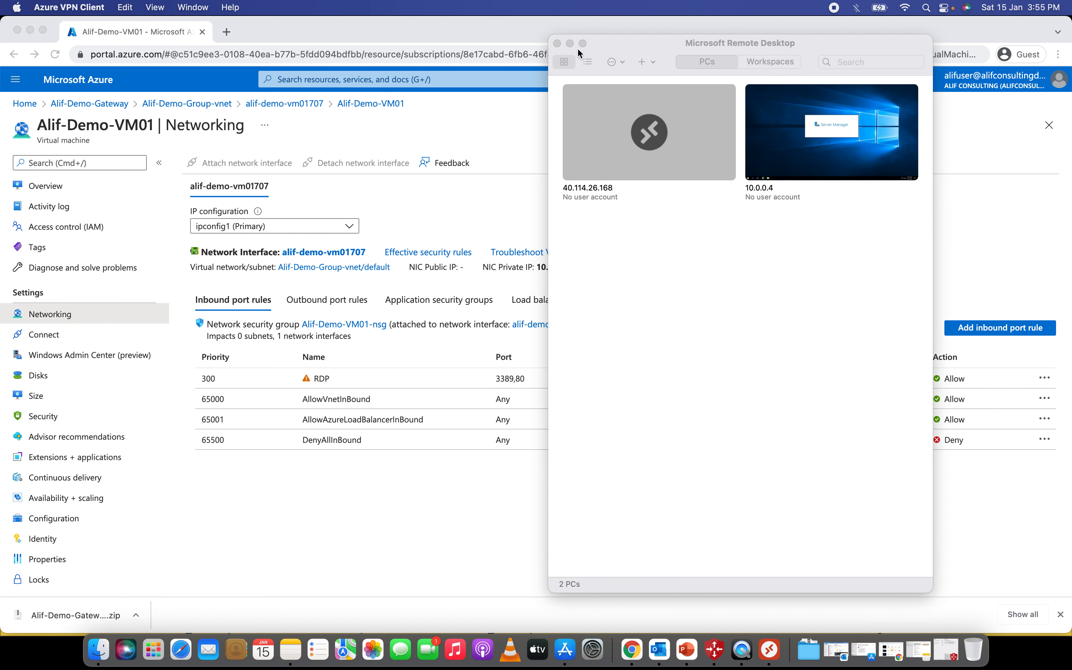
{"action": "left_click", "coordinate": [570, 43]}
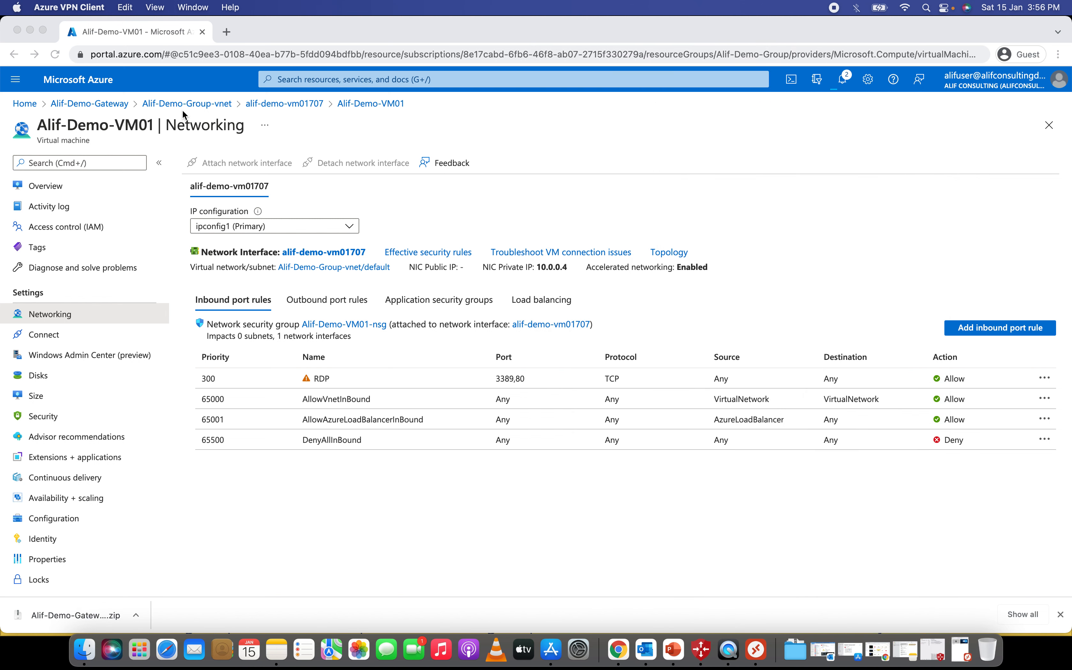
{"action": "left_click", "coordinate": [101, 109]}
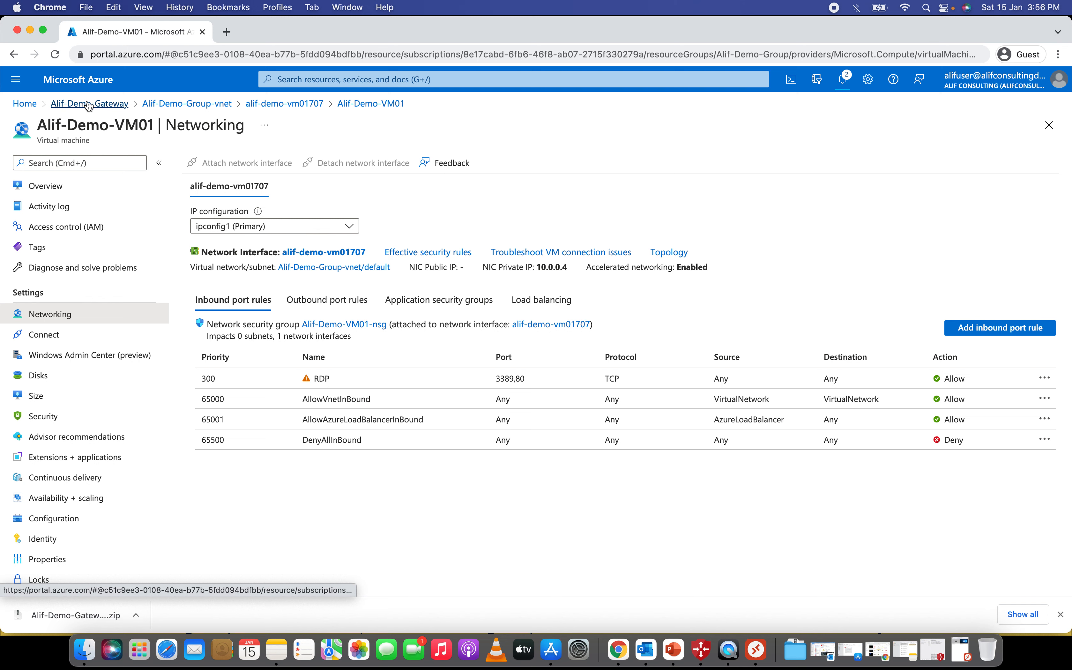
- From the Home page, search 'loc' and open the Local network gateways service
{"action": "left_click", "coordinate": [88, 105]}
{"action": "left_click", "coordinate": [25, 103]}
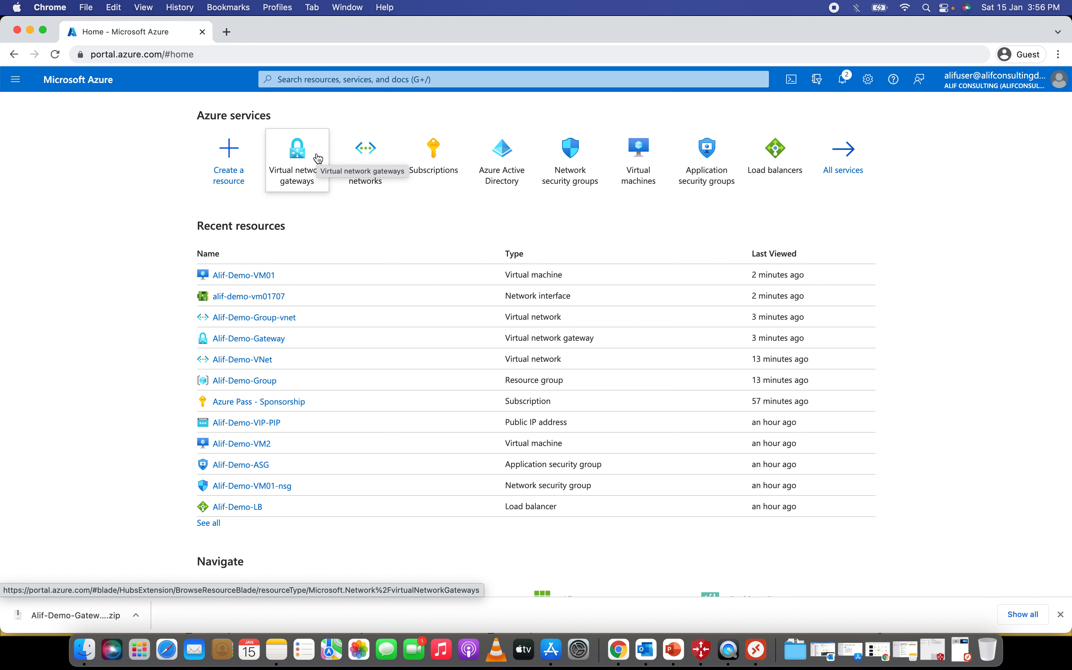
{"action": "left_click", "coordinate": [356, 79]}
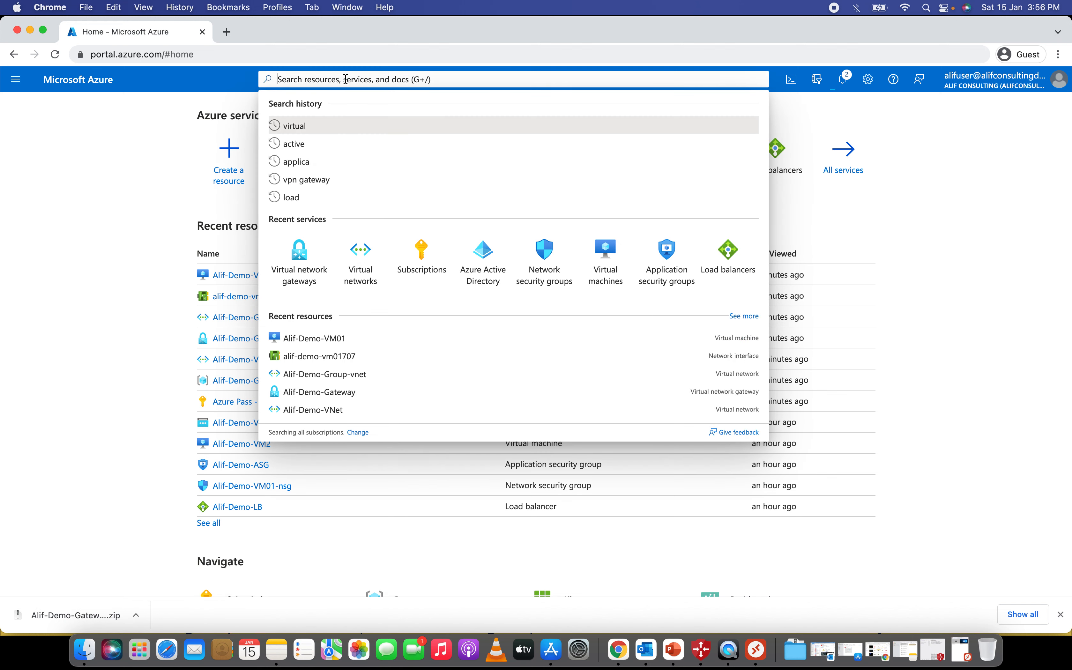
{"action": "type", "text": "loc"}
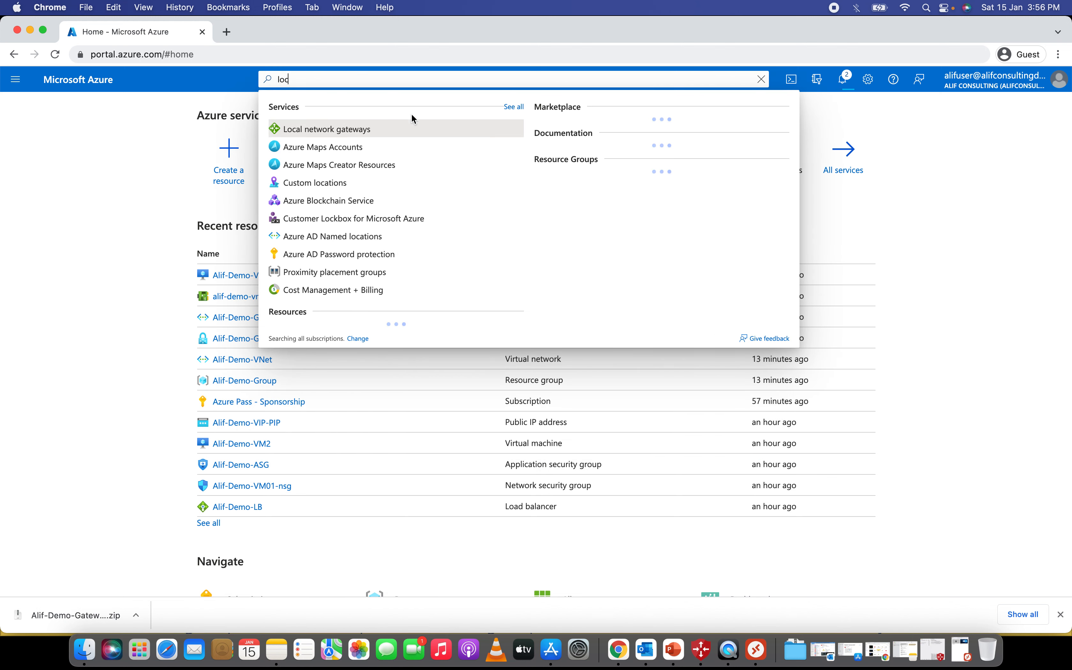
{"action": "left_click", "coordinate": [372, 134]}
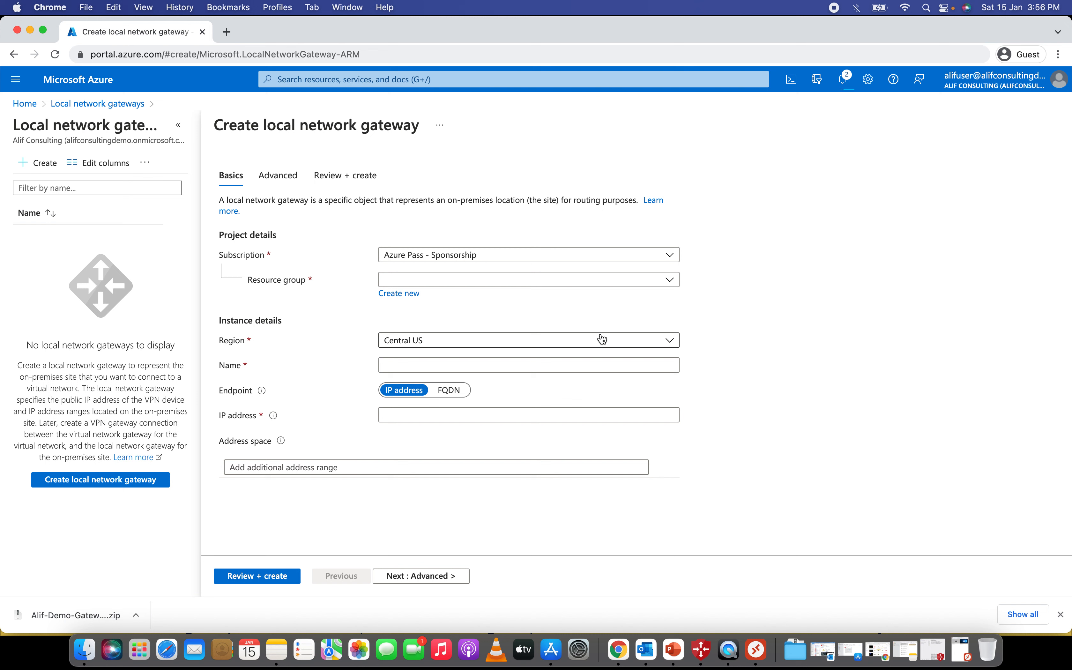
- Choose Alif-Demo-Group as the resource group and East US as the region
{"action": "left_click", "coordinate": [433, 284]}
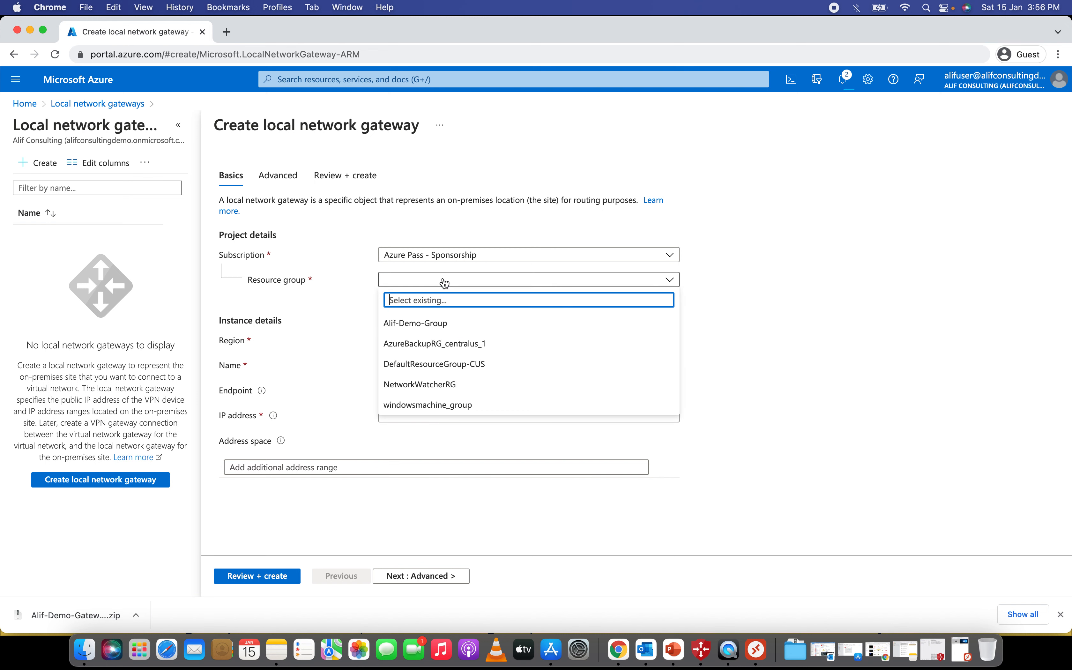
{"action": "left_click", "coordinate": [427, 326]}
{"action": "left_click", "coordinate": [416, 341]}
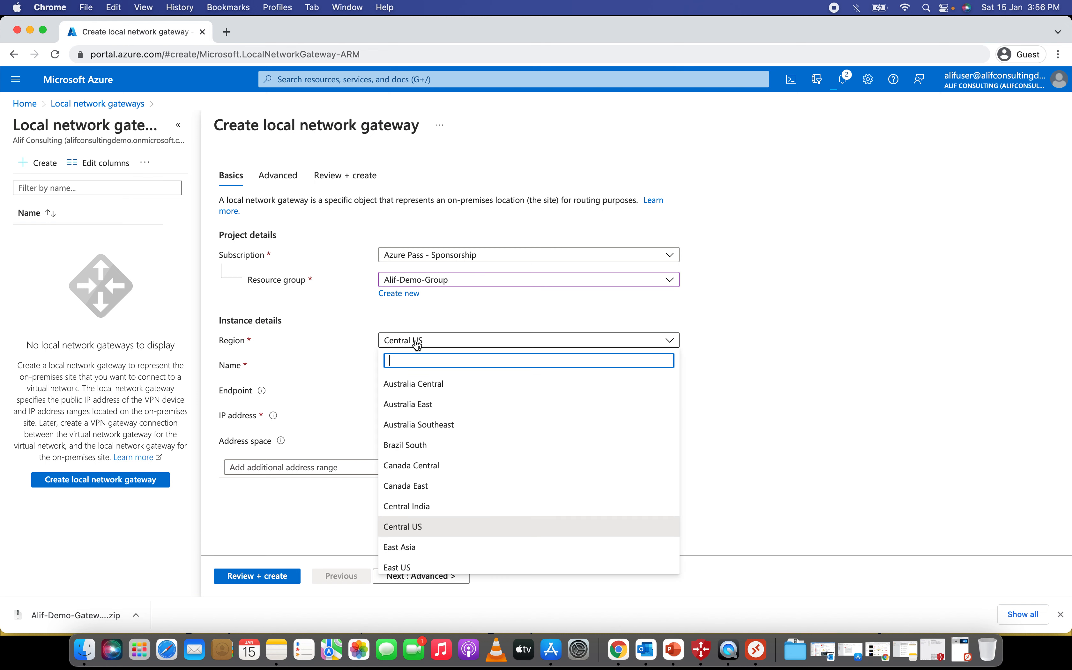
{"action": "left_click", "coordinate": [410, 568]}
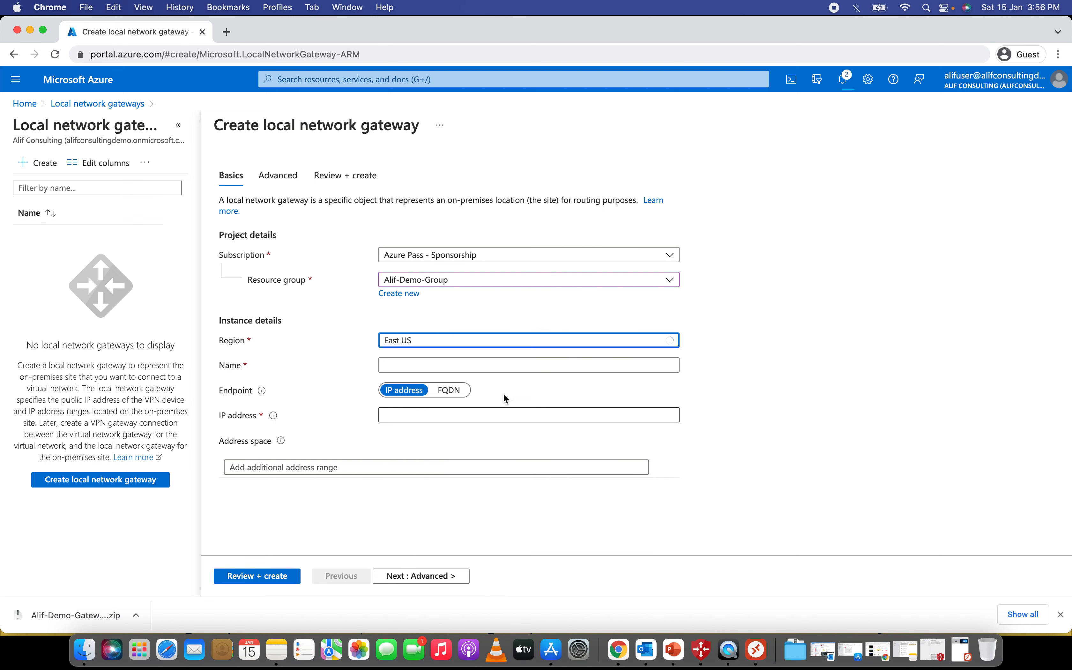
- Name the local network gateway Alif-Demo-localGateway
{"action": "left_click", "coordinate": [434, 366]}
{"action": "type", "text": "Local"}
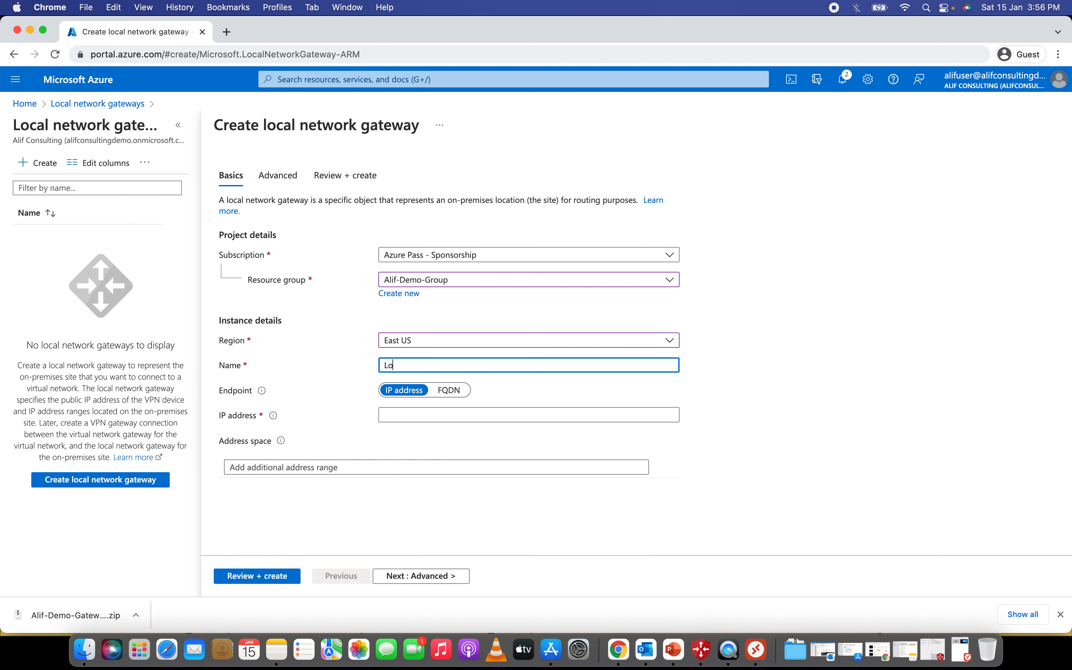
{"action": "key", "text": "BackSpace"}
{"action": "key", "text": "BackSpace"}
{"action": "key", "text": "BackSpace"}
{"action": "type", "text": "Alif-Demo-Loca"}
{"action": "key", "text": "BackSpace"}
{"action": "key", "text": "BackSpace"}
{"action": "key", "text": "BackSpace"}
{"action": "key", "text": "BackSpace"}
{"action": "type", "text": "localGateway"}
- Enter IP address 8.8.8.8 and address space 192.168.1.0/24
{"action": "left_click", "coordinate": [447, 414]}
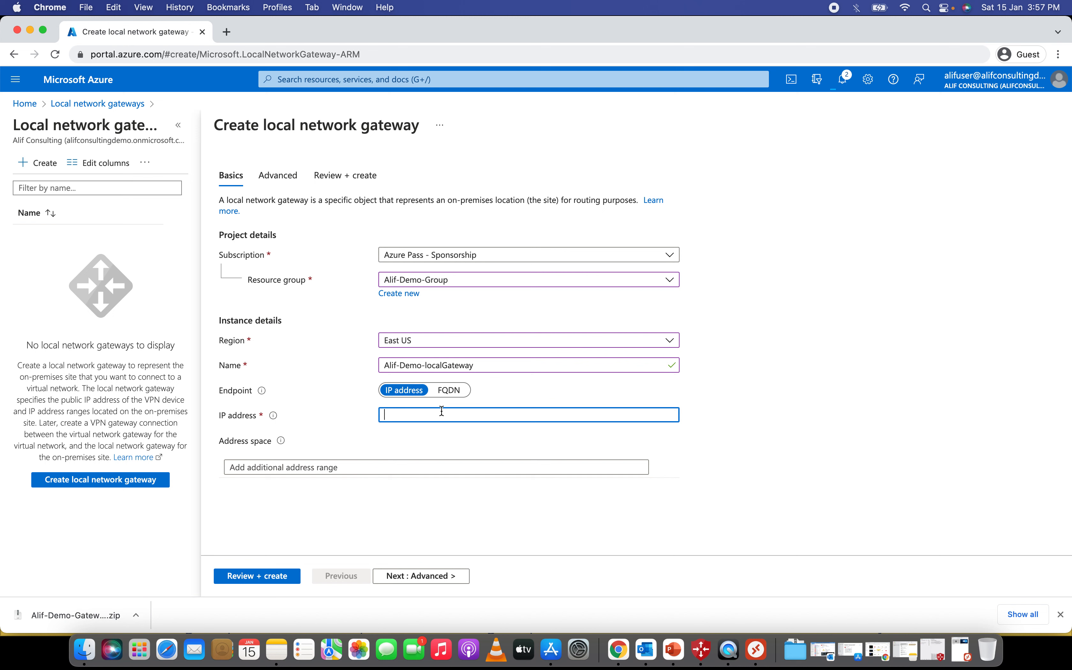
{"action": "type", "text": "8.8.8.8"}
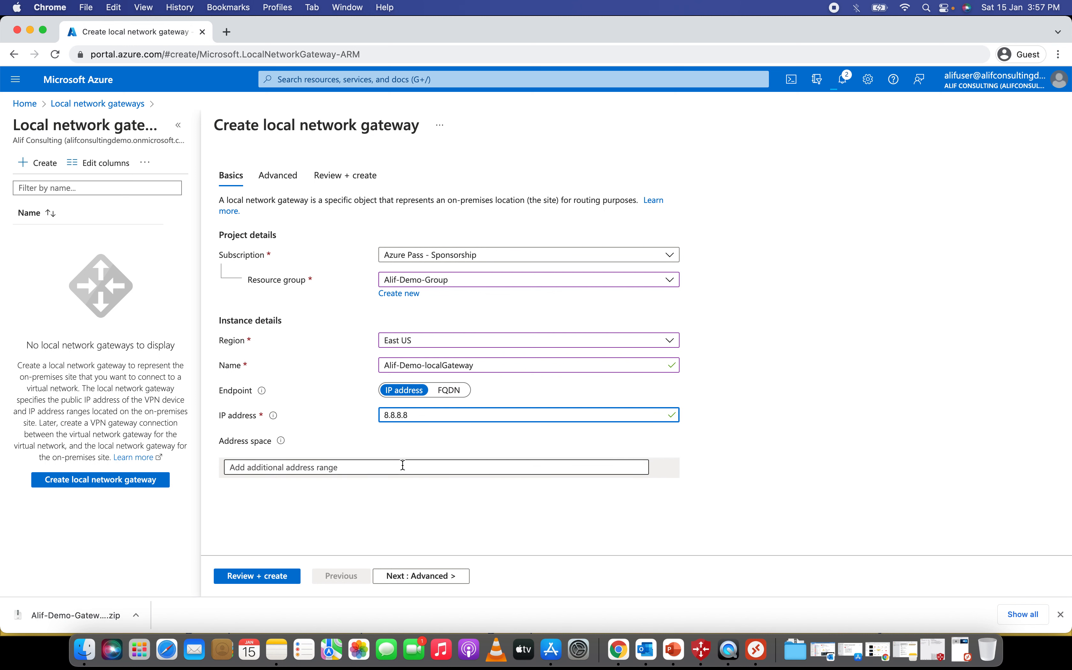
{"action": "left_click_drag", "start_coordinate": [412, 414], "coordinate": [380, 415]}
{"action": "left_click", "coordinate": [461, 440]}
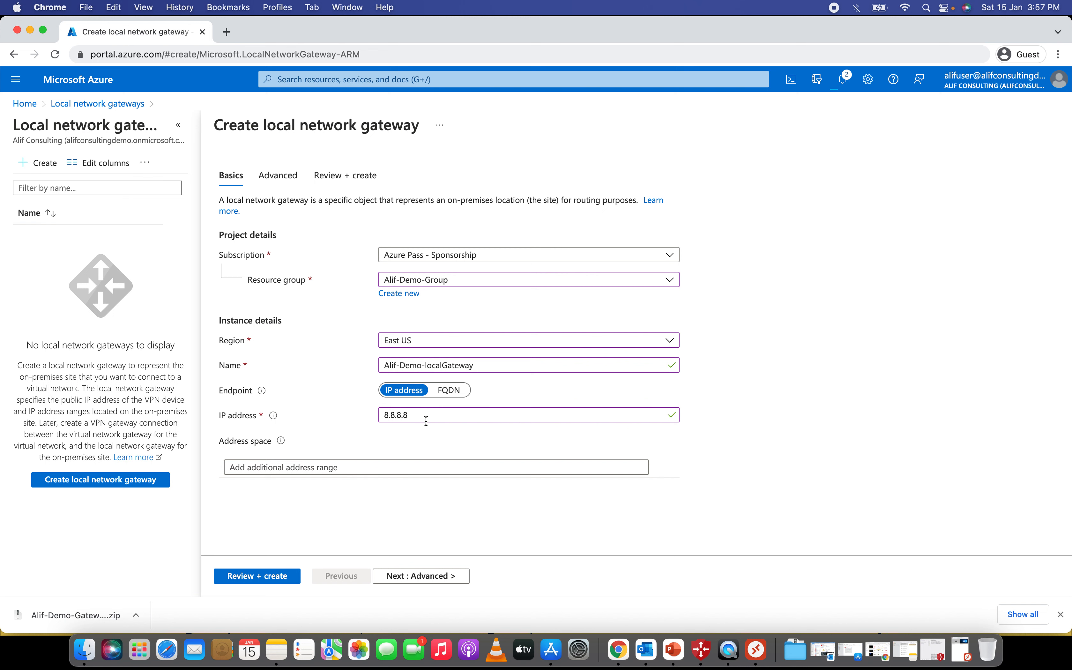
{"action": "left_click", "coordinate": [296, 469]}
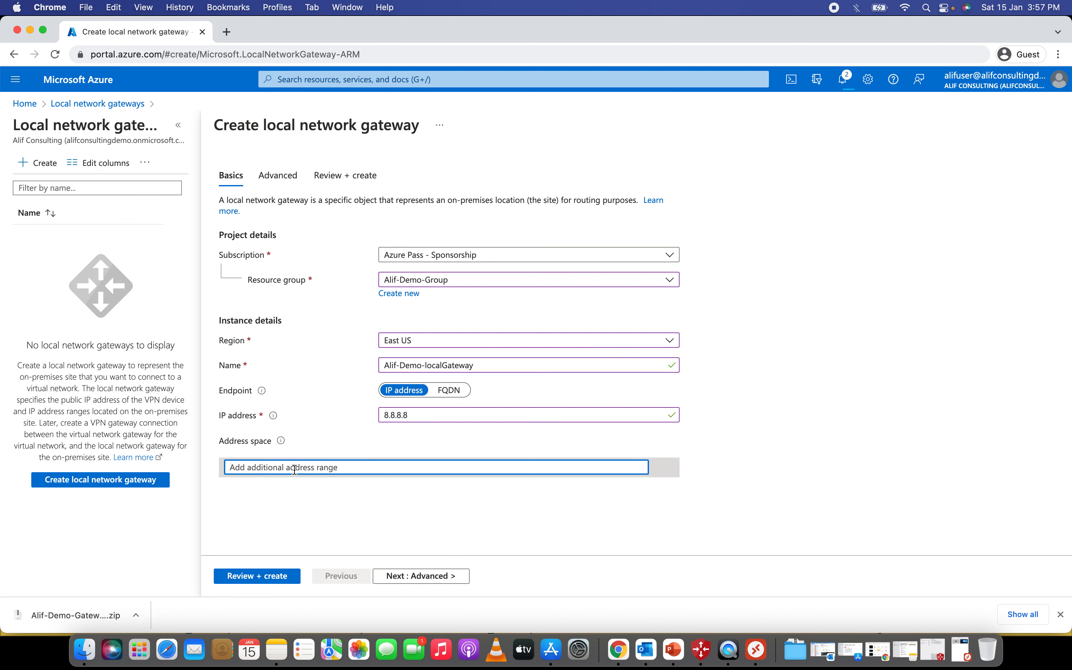
{"action": "type", "text": "192.168.10"}
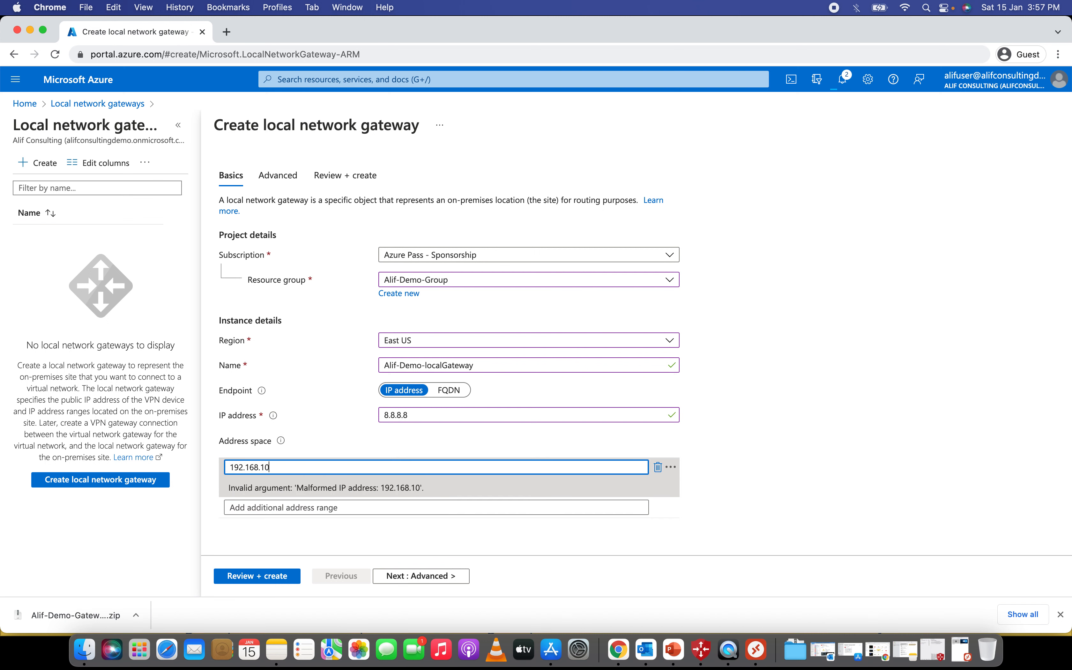
{"action": "key", "text": "BackSpace"}
{"action": "type", "text": ".0/24"}
{"action": "left_click", "coordinate": [574, 569]}
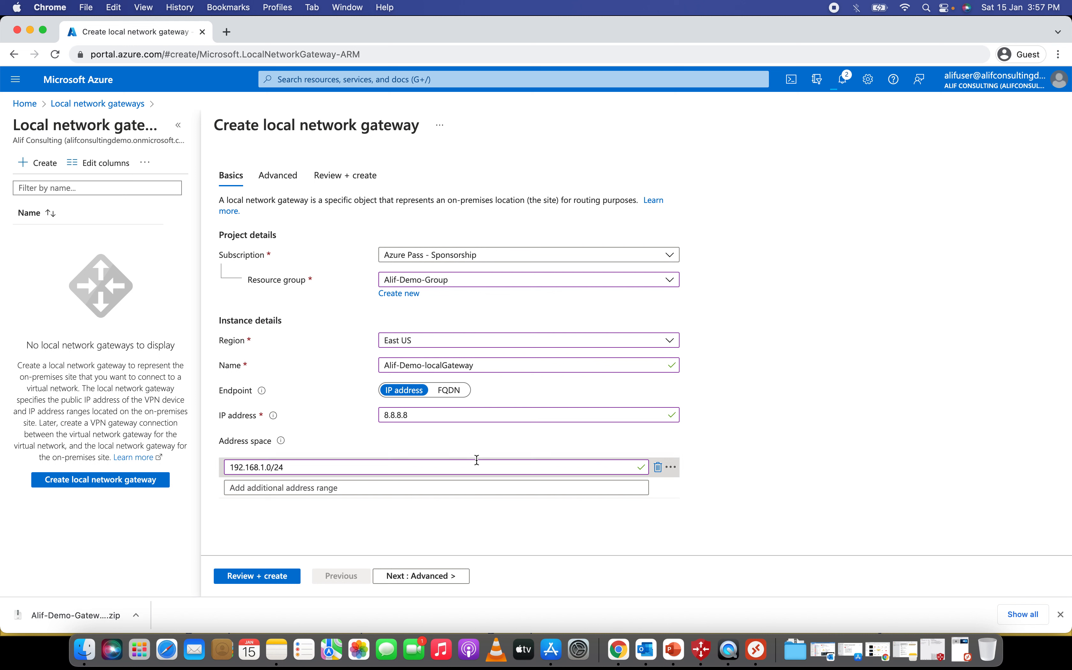
{"action": "left_click_drag", "start_coordinate": [292, 467], "coordinate": [241, 468]}
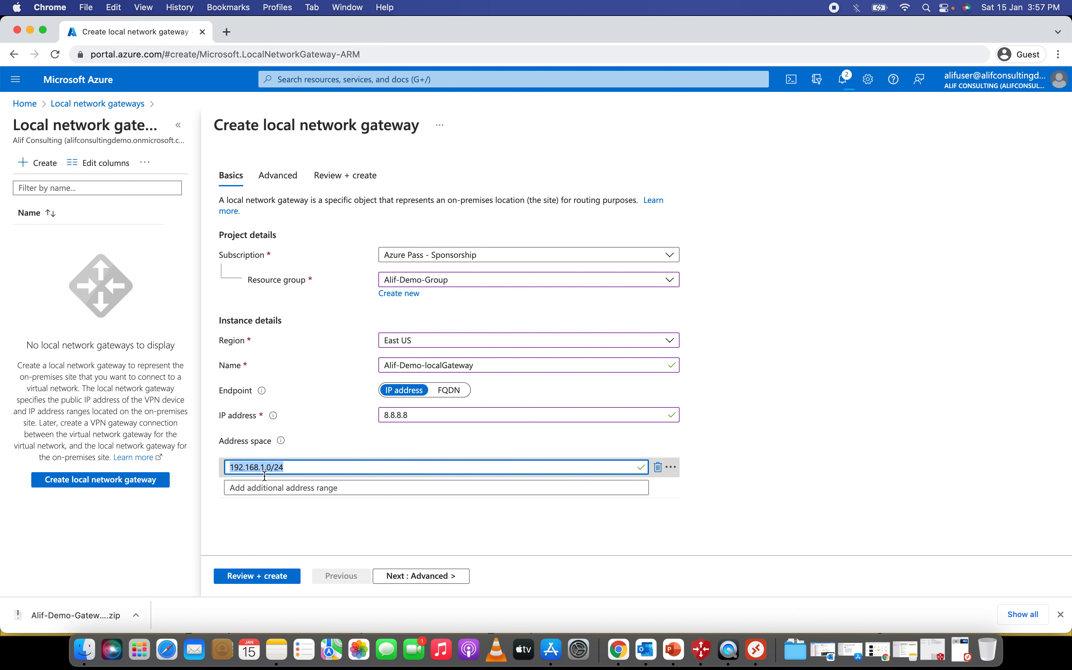
{"action": "left_click", "coordinate": [312, 550]}
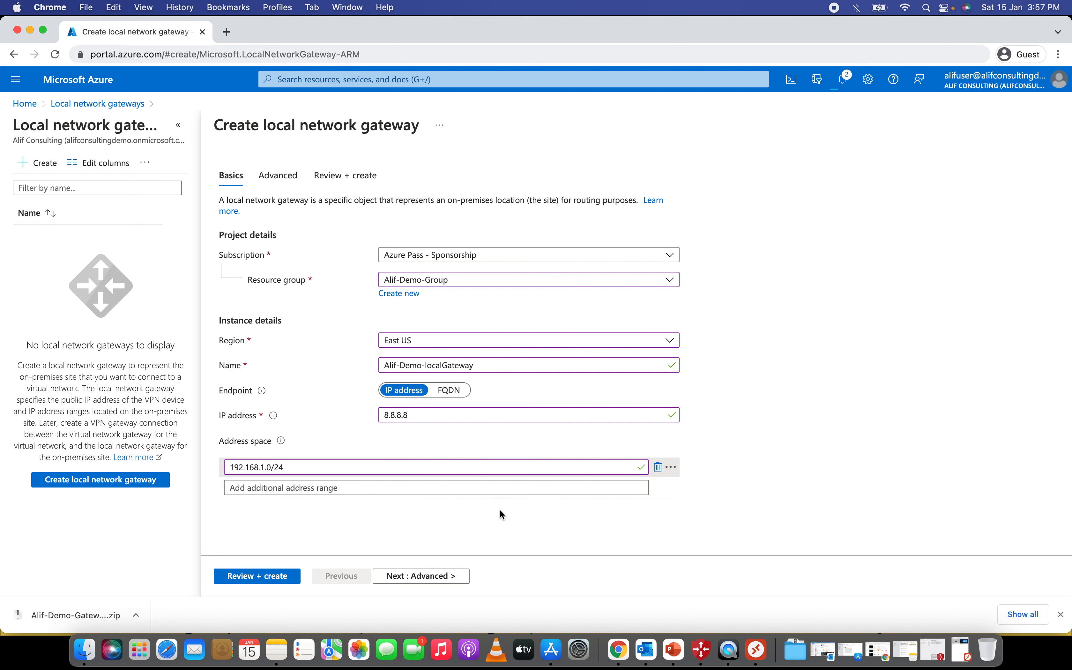
- Keep BGP off, review and create Alif-Demo-localGateway, and let its deployment finish
{"action": "left_click", "coordinate": [449, 578]}
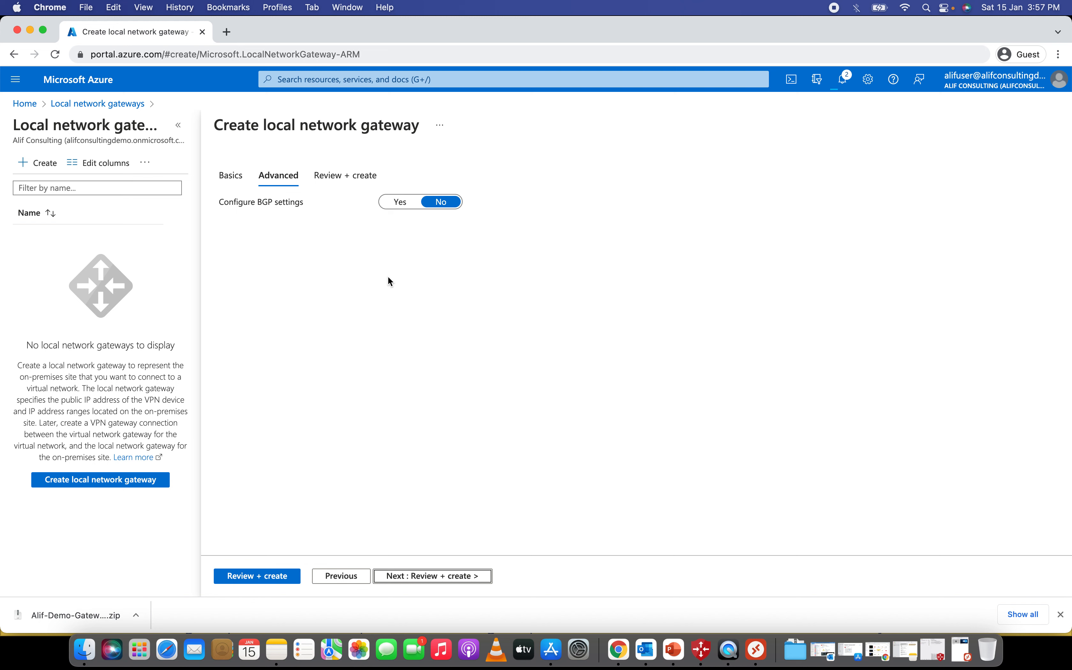
{"action": "left_click", "coordinate": [269, 575]}
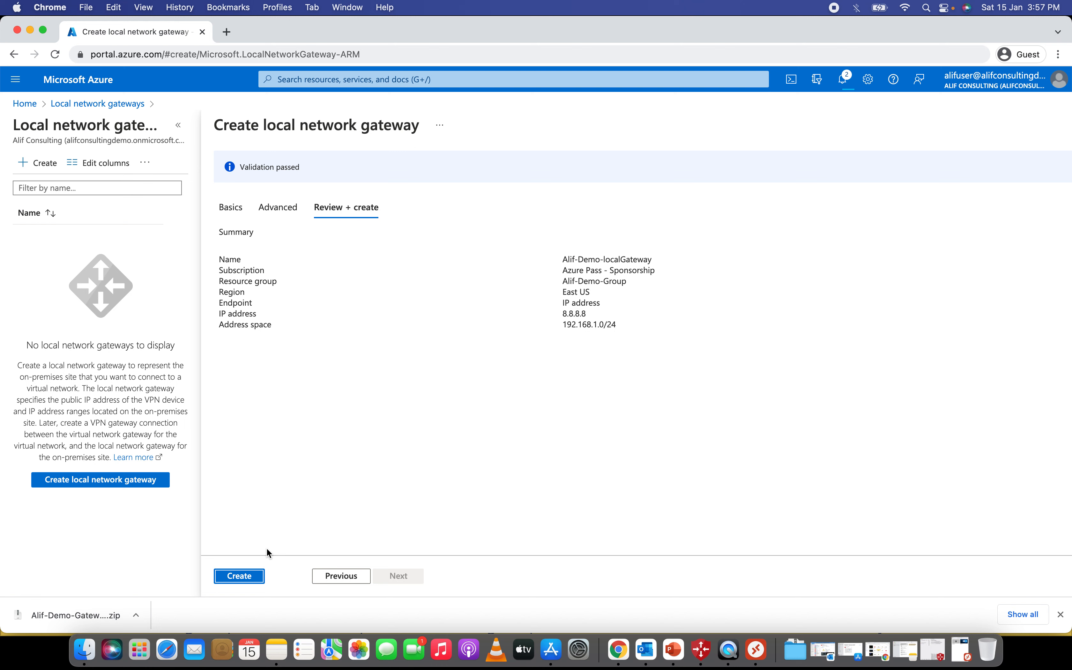
{"action": "left_click", "coordinate": [239, 576]}
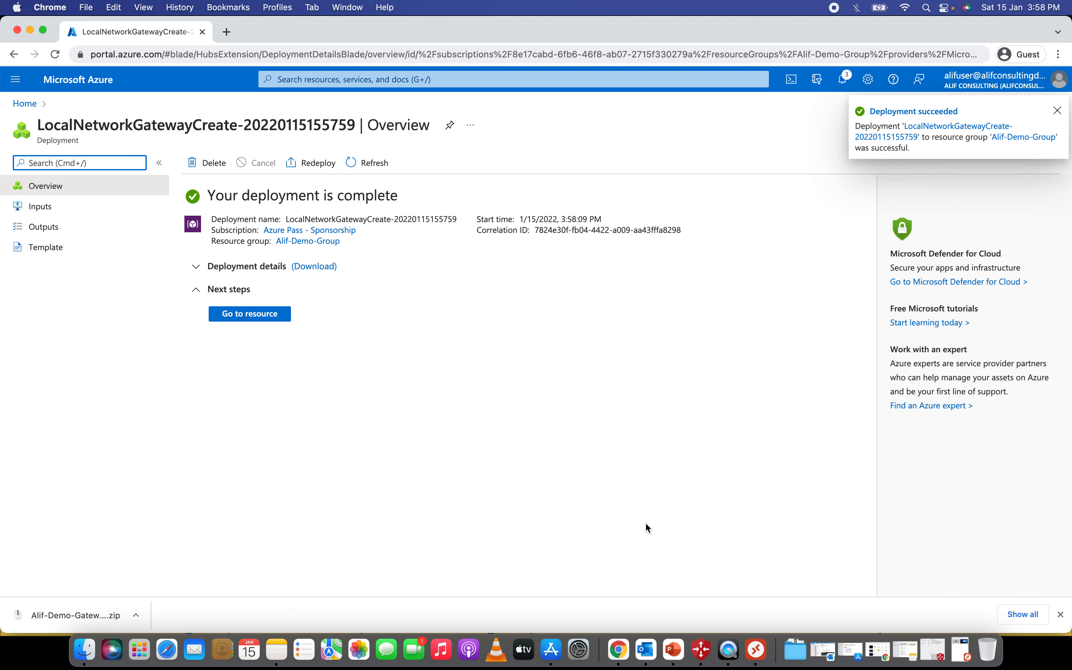
{"action": "left_click", "coordinate": [23, 105]}
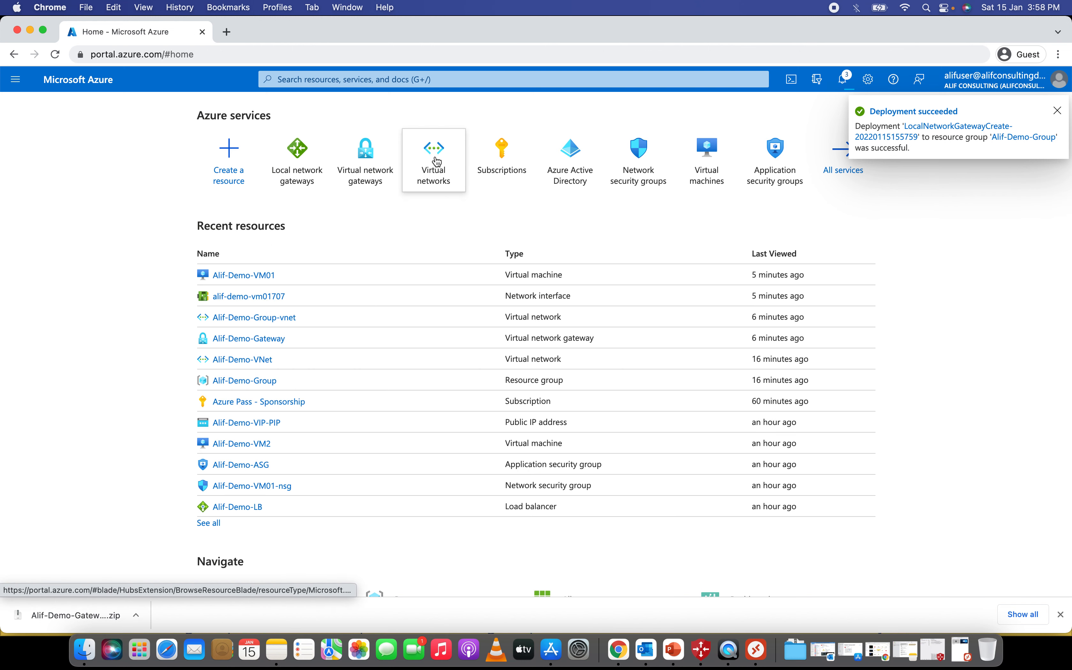
- Add a new connection under Alif-Demo-Gateway's Connections named Alif-Demo-Connection
{"action": "left_click", "coordinate": [367, 160]}
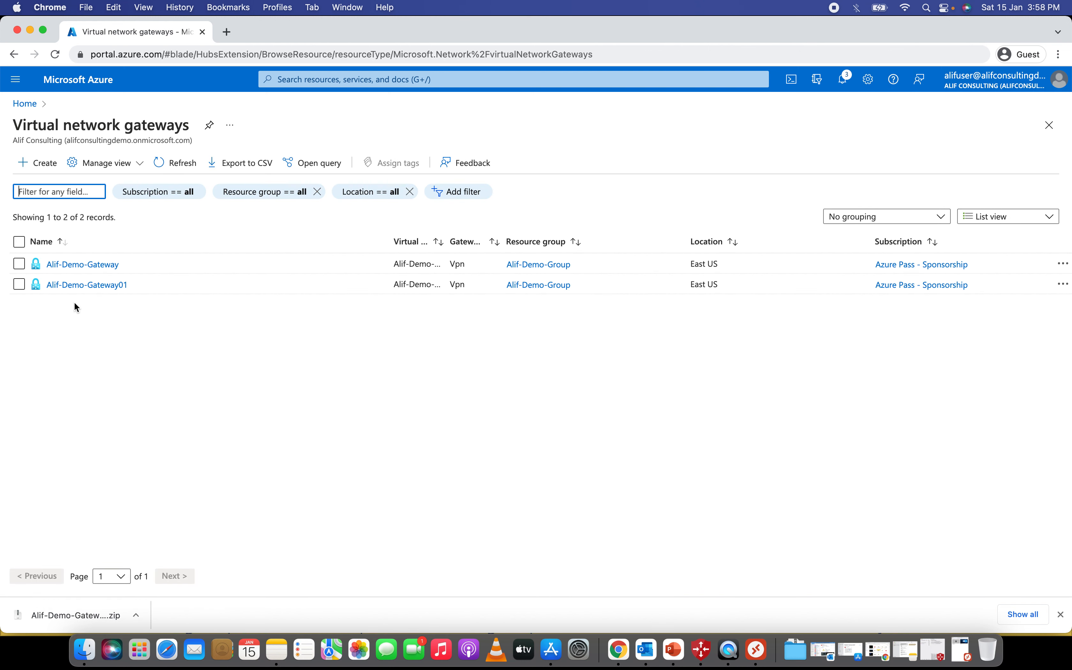
{"action": "left_click", "coordinate": [99, 265]}
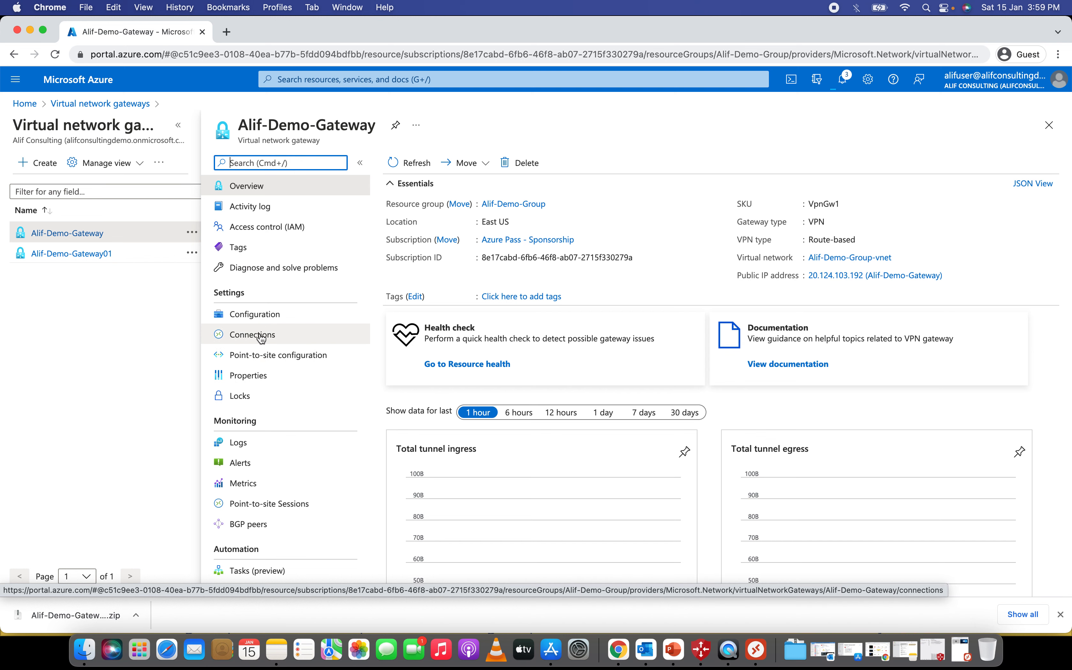
{"action": "left_click", "coordinate": [274, 338]}
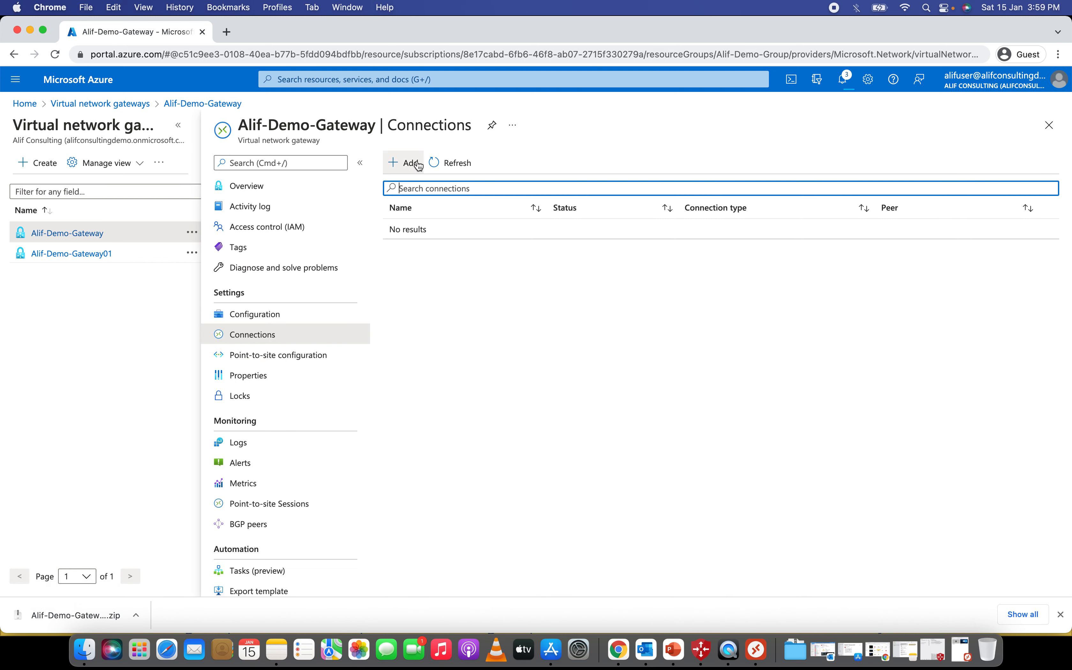
{"action": "left_click", "coordinate": [408, 163]}
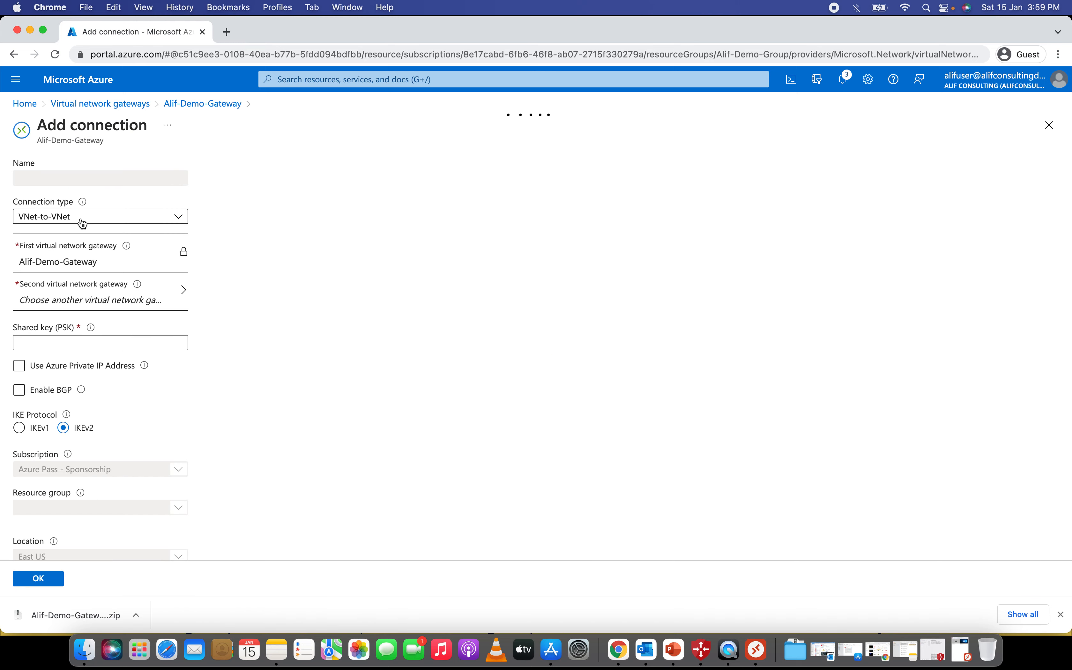
{"action": "left_click", "coordinate": [75, 176]}
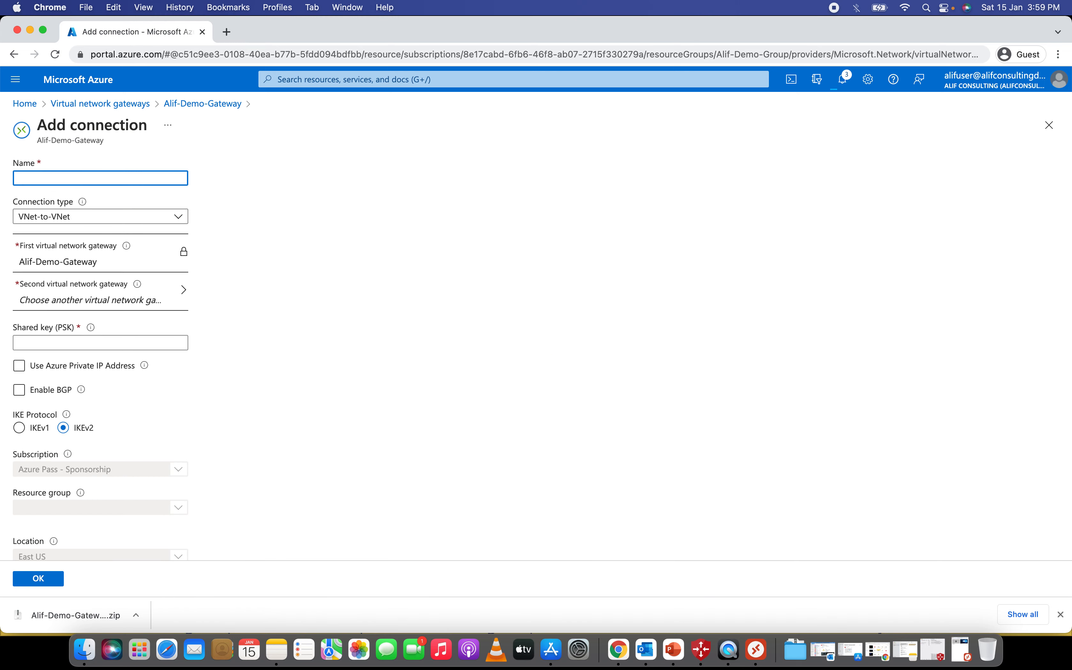
{"action": "type", "text": "Alif-Demo-Connection"}
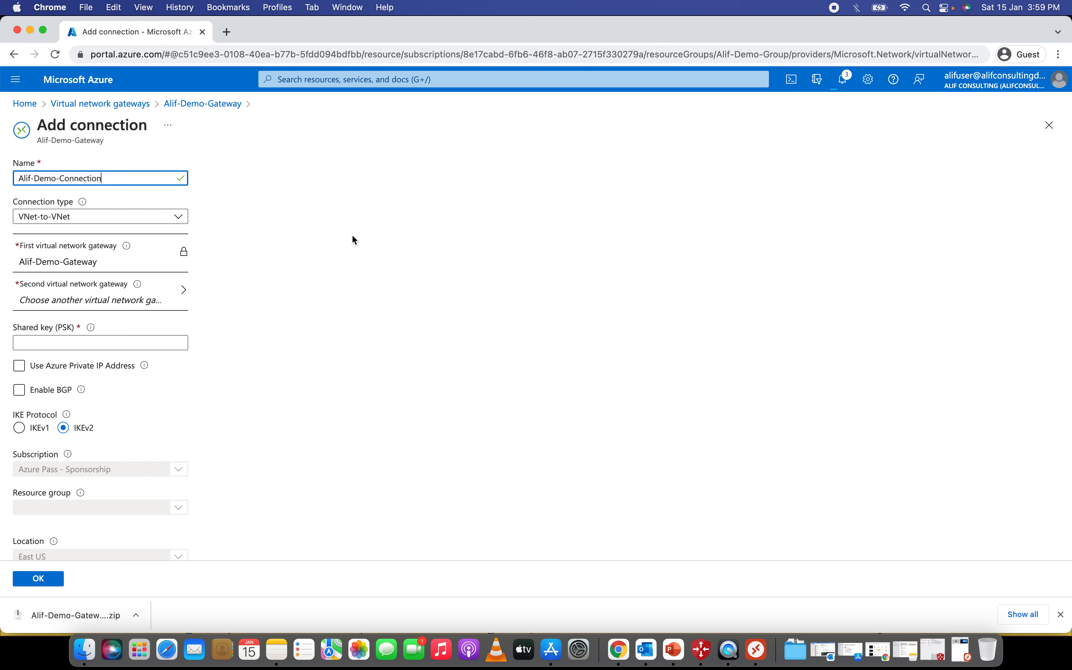
- Set the connection type to Site-to-site (IPsec) with local gateway Alif-Demo-localGateway
{"action": "left_click", "coordinate": [88, 221]}
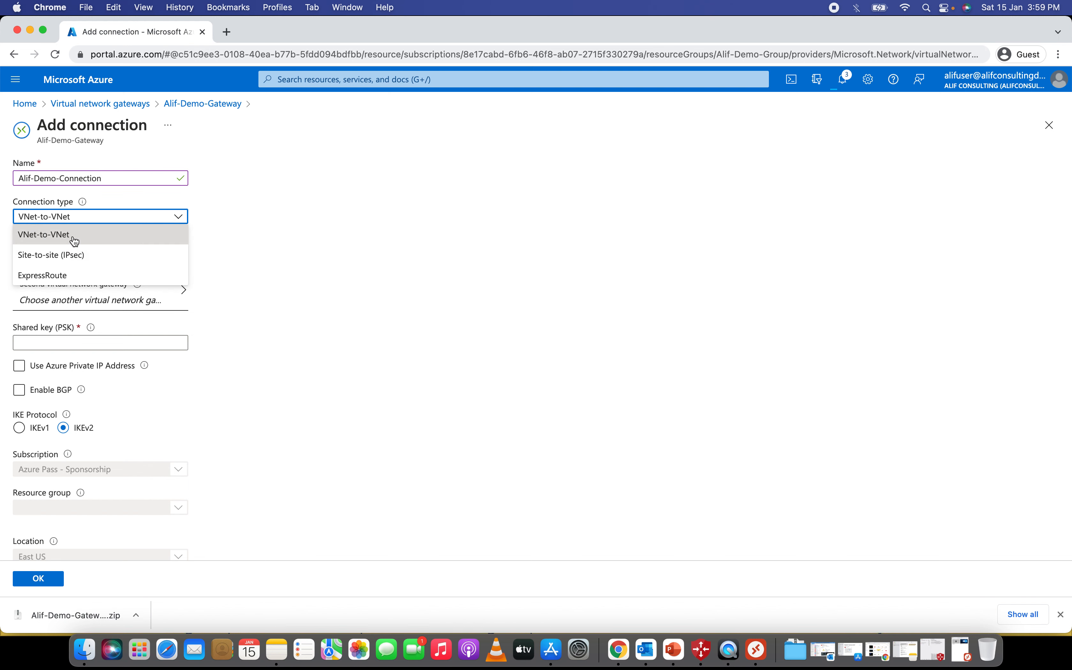
{"action": "left_click", "coordinate": [83, 242]}
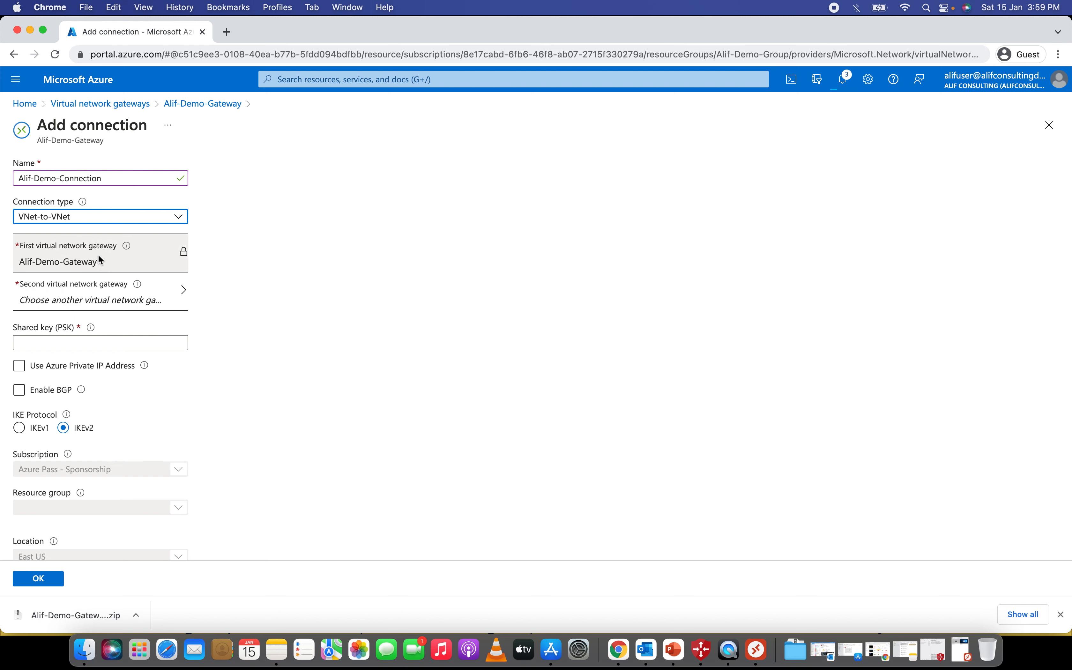
{"action": "left_click", "coordinate": [142, 297]}
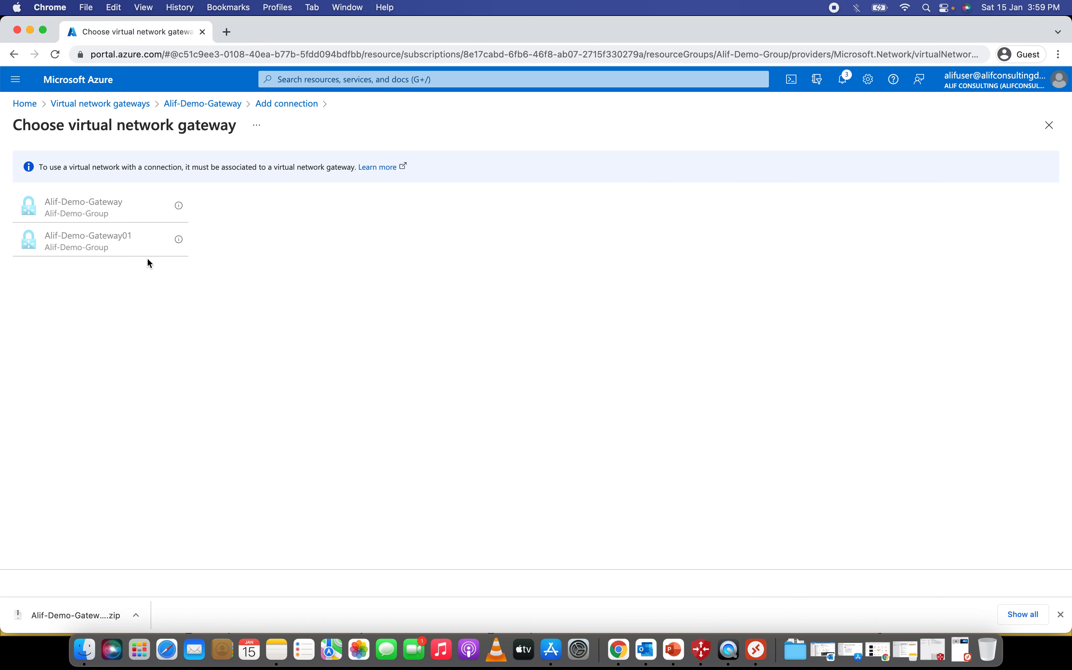
{"action": "left_click", "coordinate": [279, 109]}
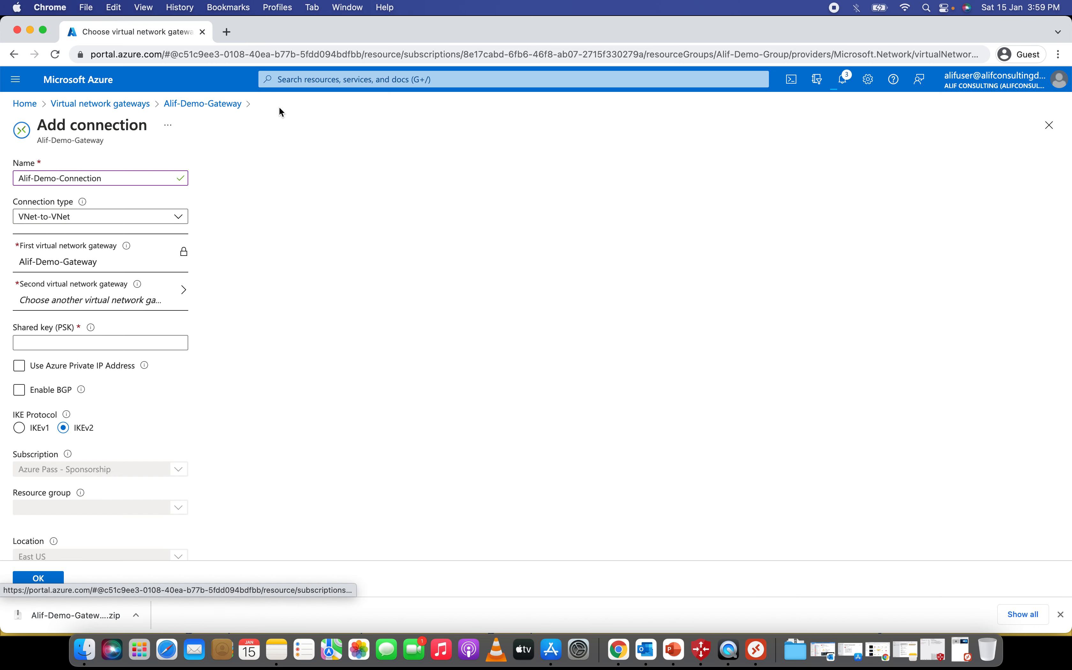
{"action": "left_click", "coordinate": [118, 217]}
{"action": "left_click", "coordinate": [67, 256]}
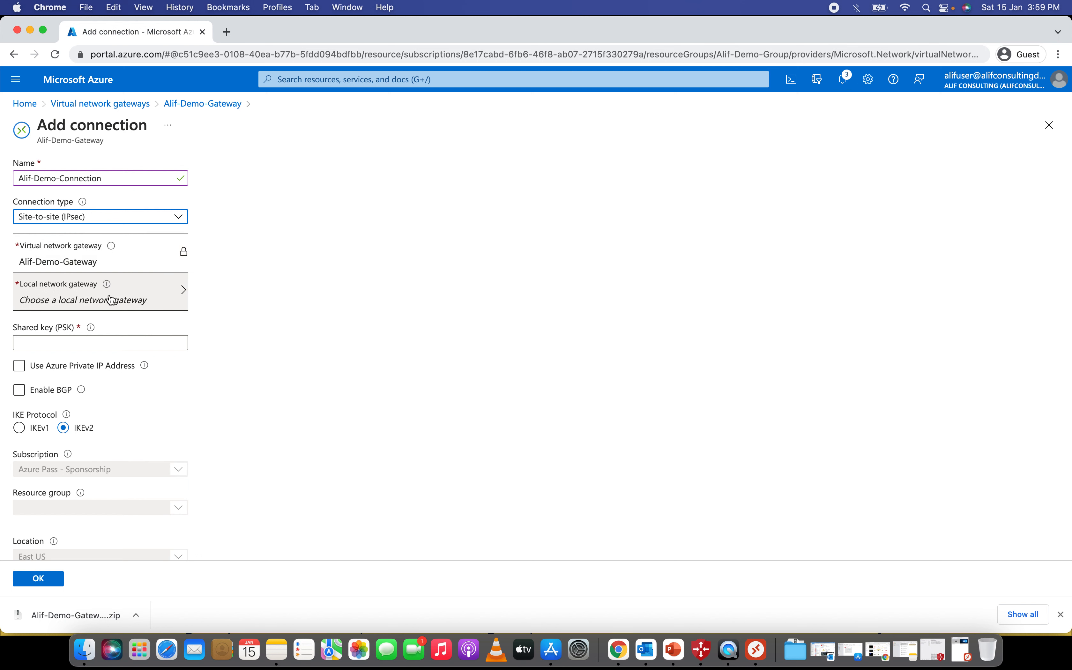
{"action": "left_click", "coordinate": [143, 298]}
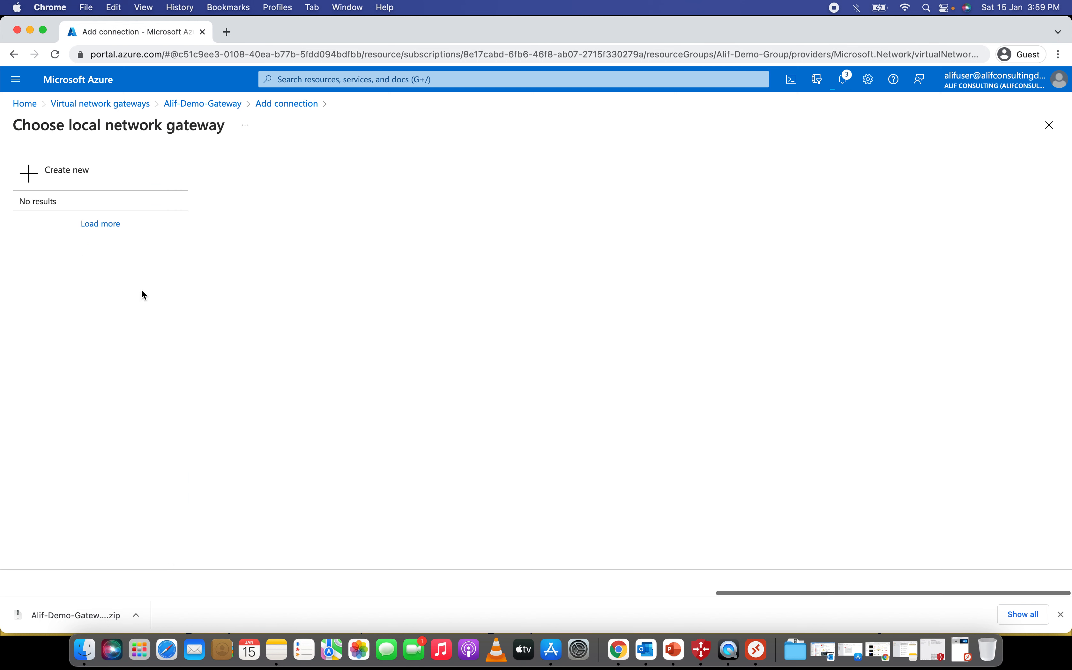
{"action": "left_click", "coordinate": [104, 217]}
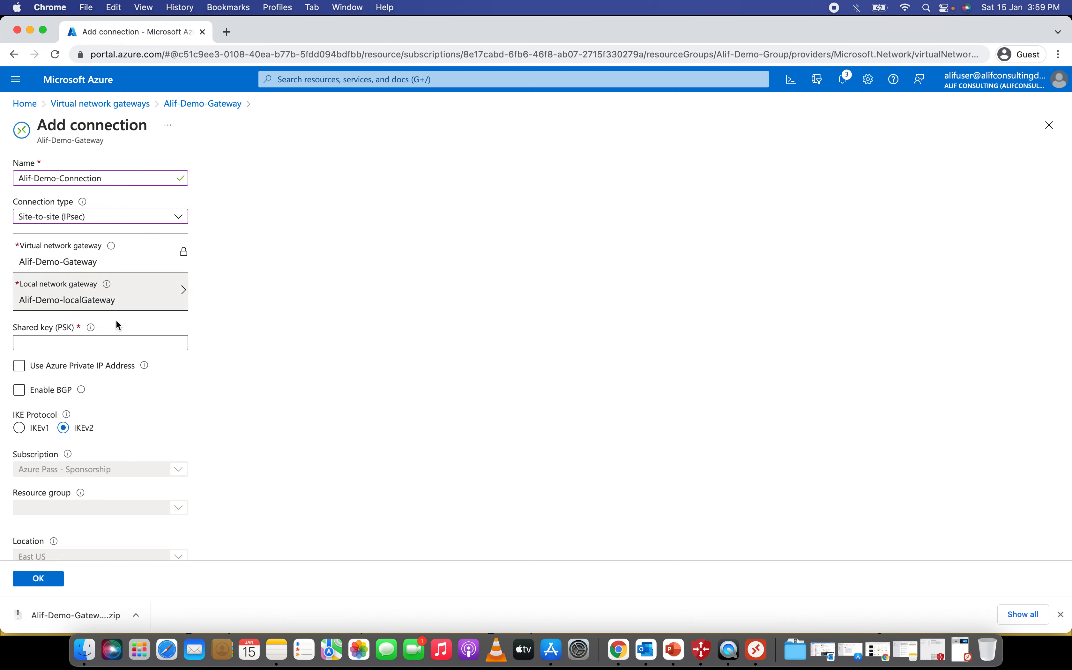
- Enter the shared key (PSK) and submit the connection for creation
{"action": "scroll", "coordinate": [103, 334], "scroll_direction": "down", "scroll_amount": 1}
{"action": "left_click", "coordinate": [82, 321]}
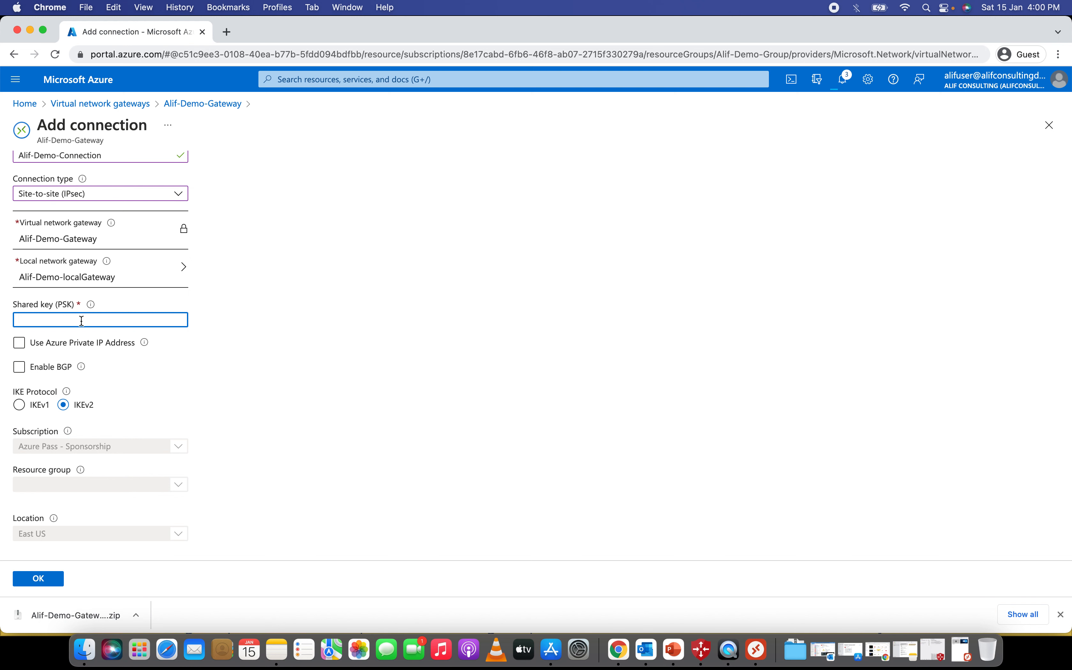
{"action": "type", "text": "abc@123"}
{"action": "left_click", "coordinate": [275, 385]}
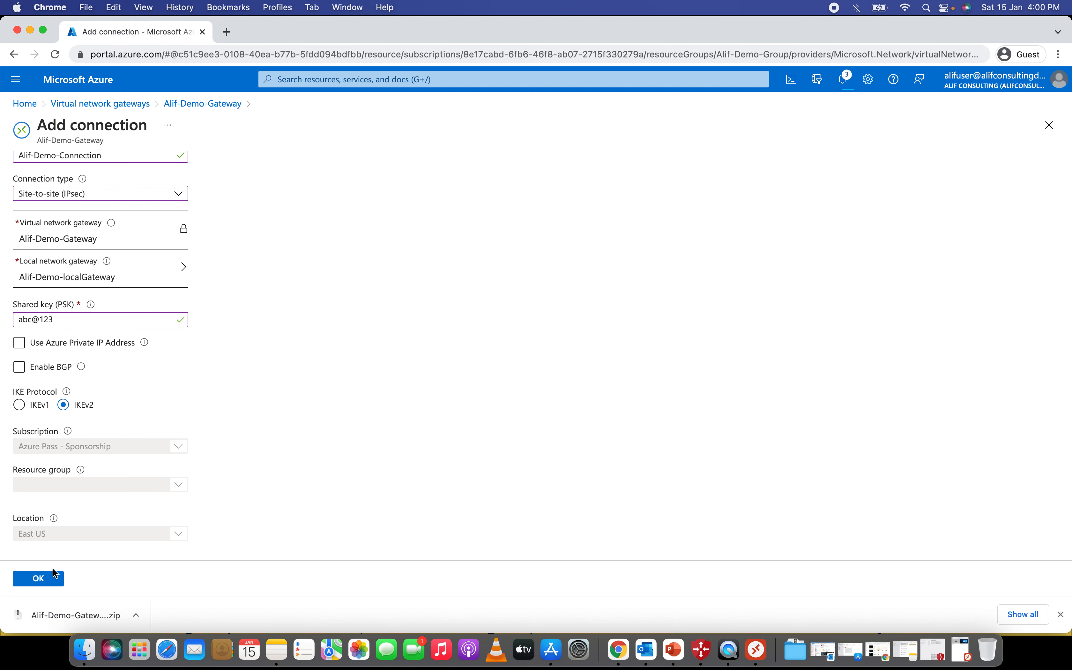
{"action": "left_click", "coordinate": [43, 581]}
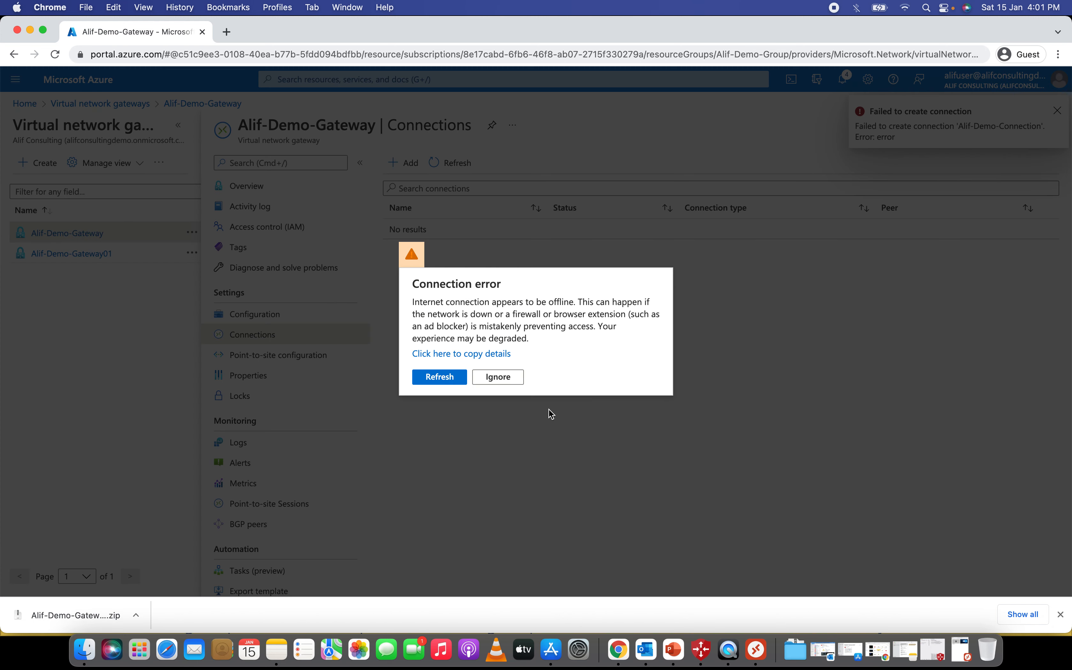
- Dismiss the offline connection error and reconnect the Mac to its preferred Wi-Fi network
{"action": "left_click", "coordinate": [497, 377]}
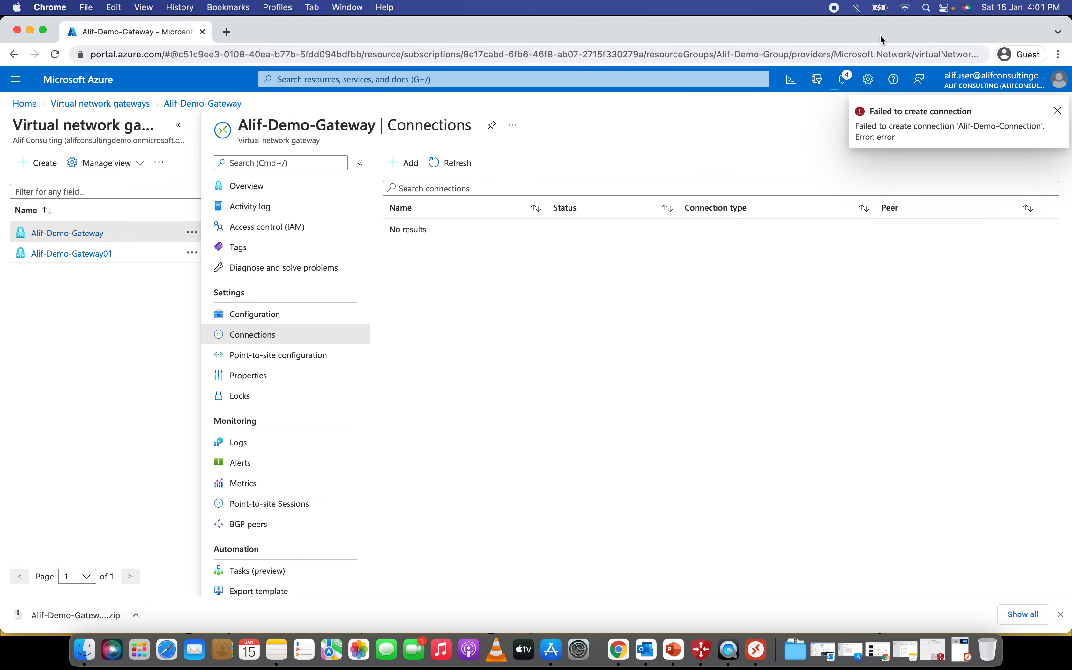
{"action": "left_click", "coordinate": [907, 7]}
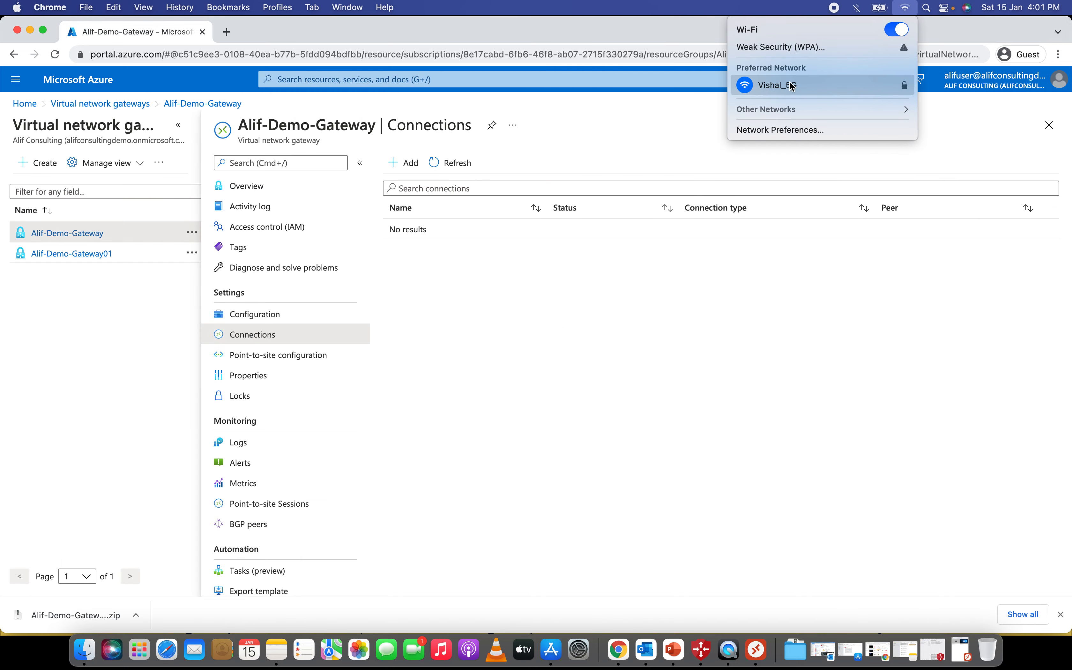
{"action": "left_click", "coordinate": [692, 400]}
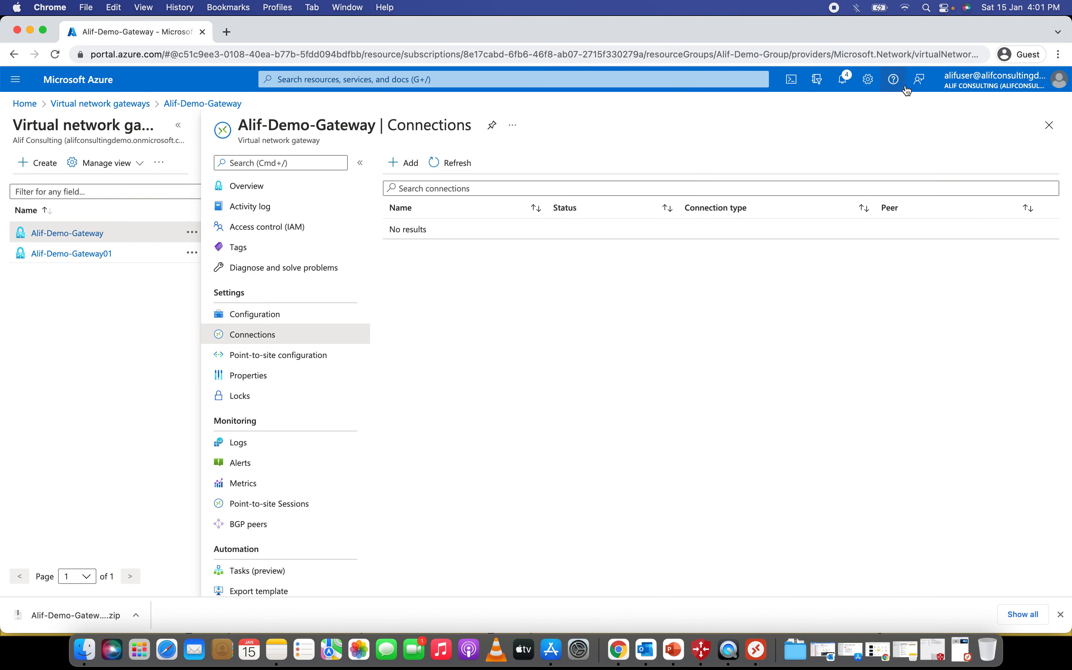
{"action": "left_click", "coordinate": [905, 7]}
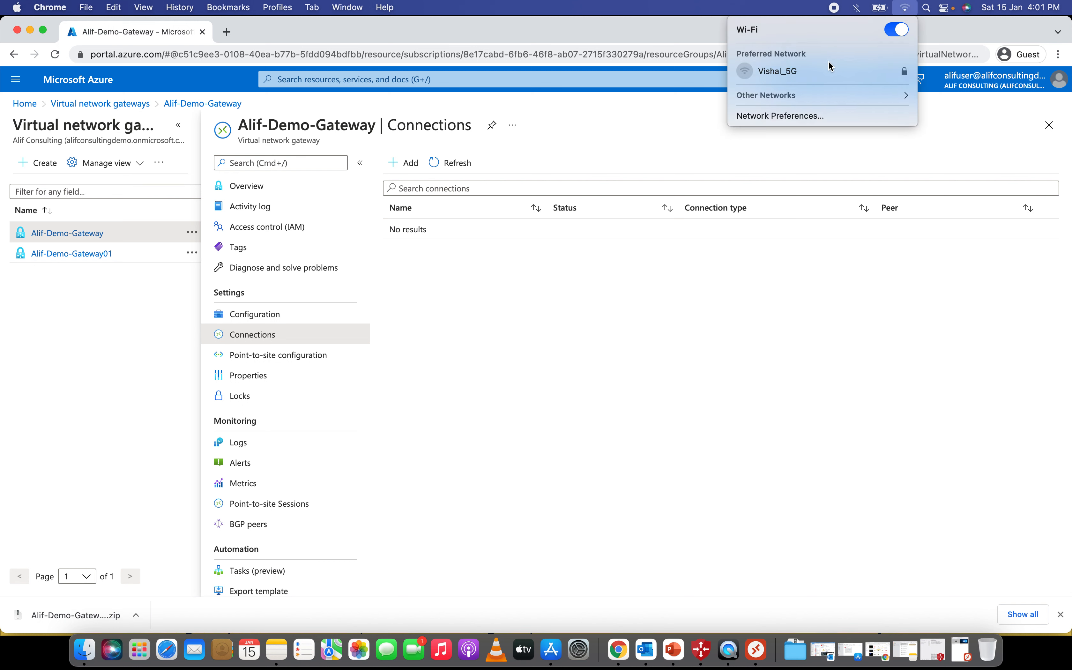
{"action": "left_click", "coordinate": [747, 72]}
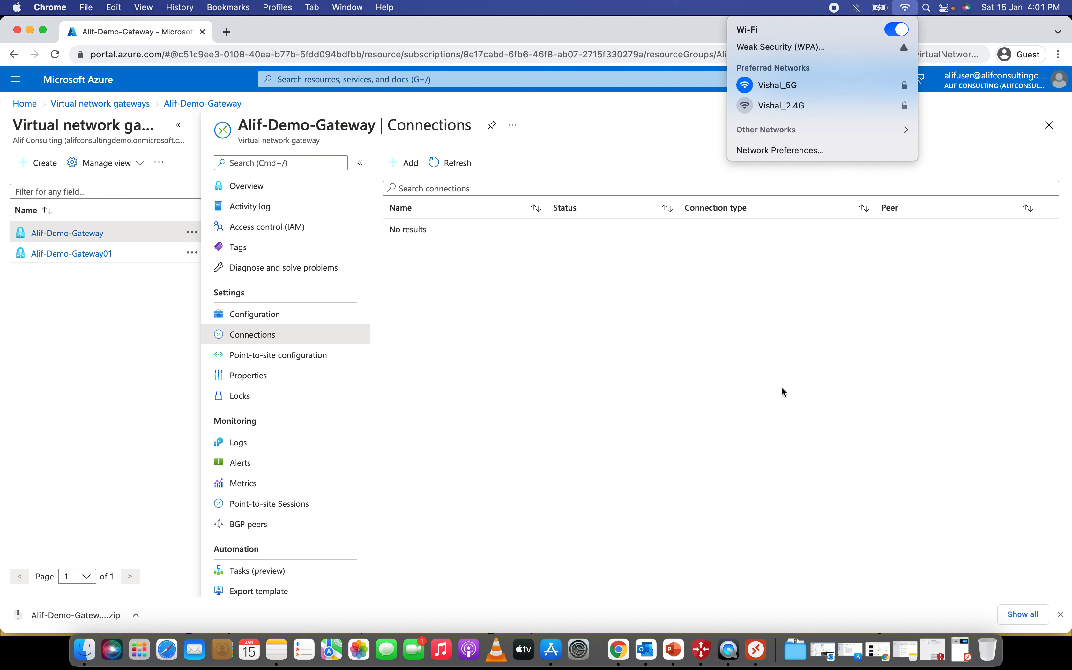
{"action": "left_click", "coordinate": [874, 510]}
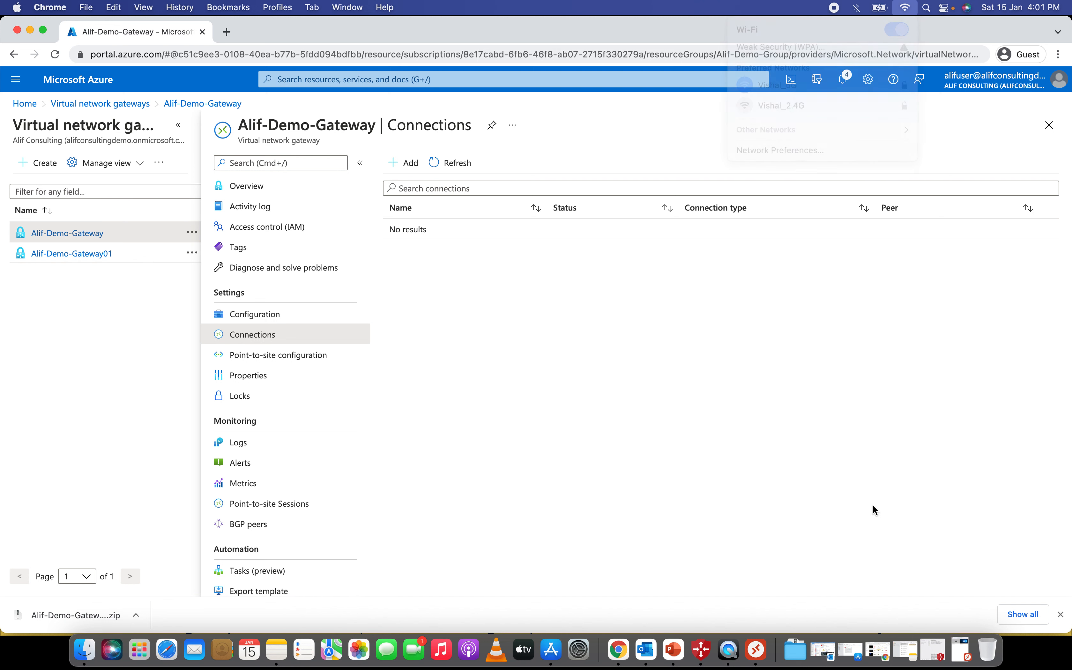
{"action": "left_click", "coordinate": [905, 7]}
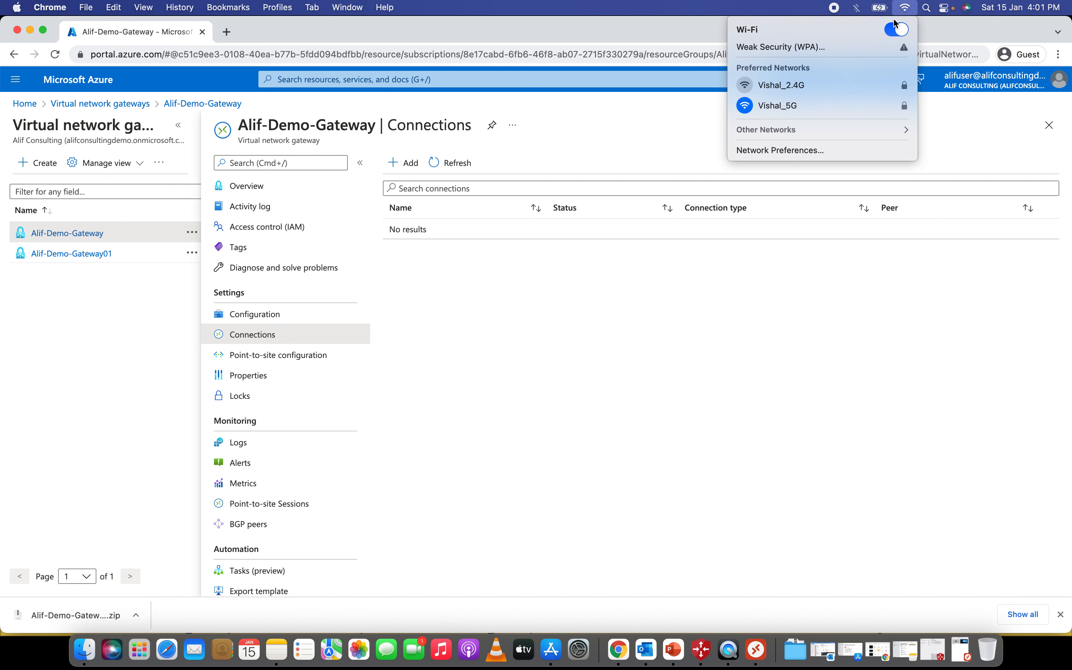
{"action": "left_click", "coordinate": [769, 328]}
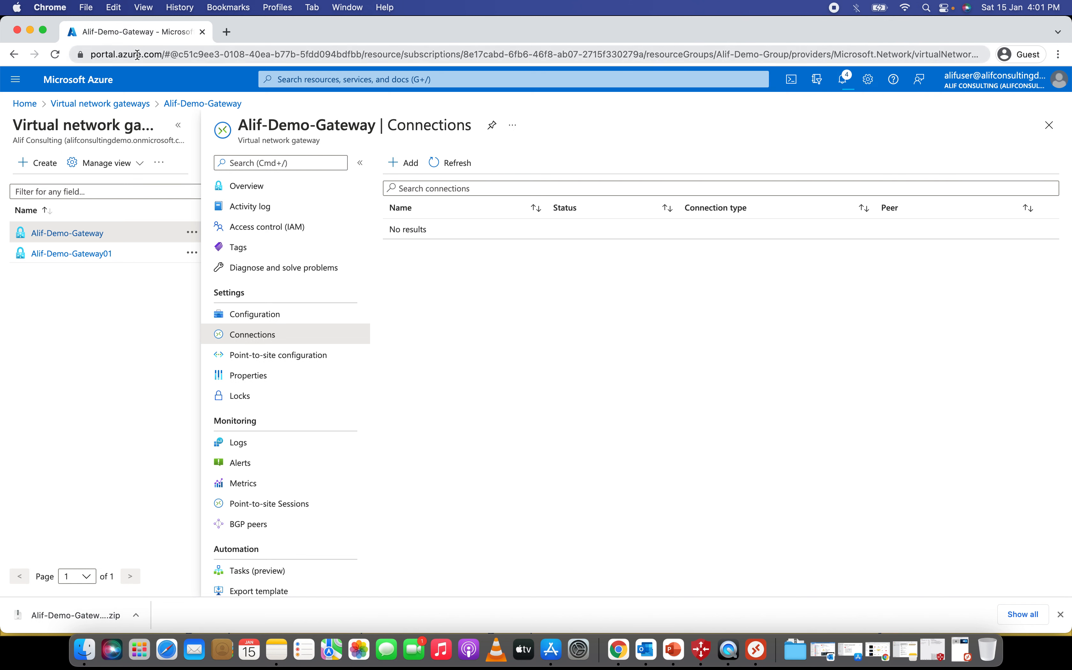
- Reload the portal and check Alif-Demo-Connection's details: Site-to-site to Alif-Demo-localGateway, status Unknown
{"action": "left_click", "coordinate": [55, 54]}
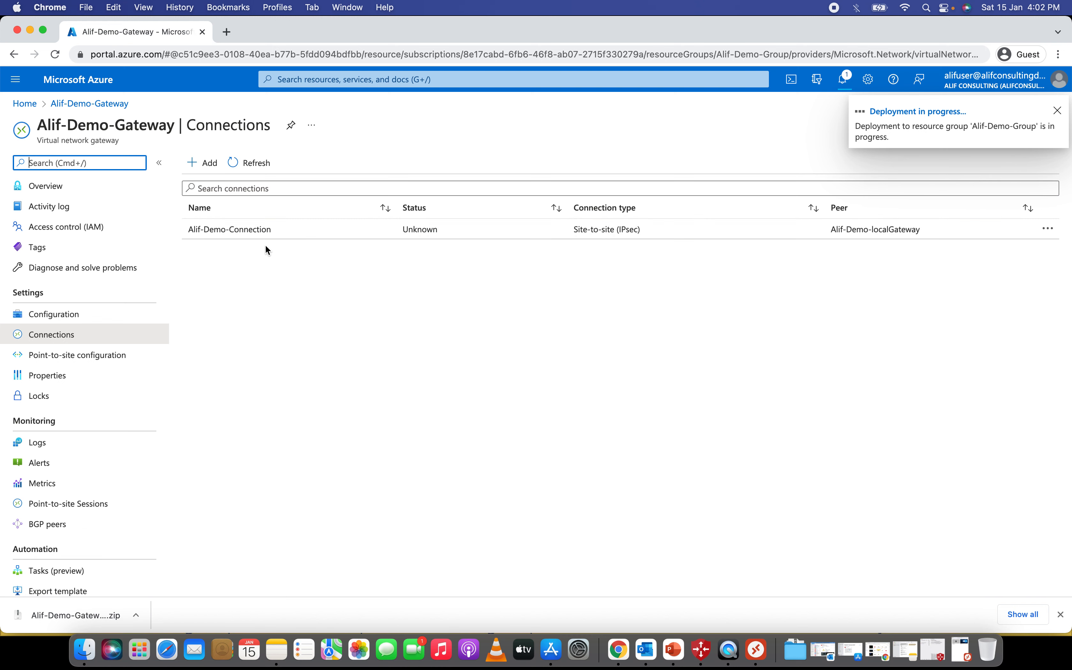
{"action": "left_click", "coordinate": [335, 230]}
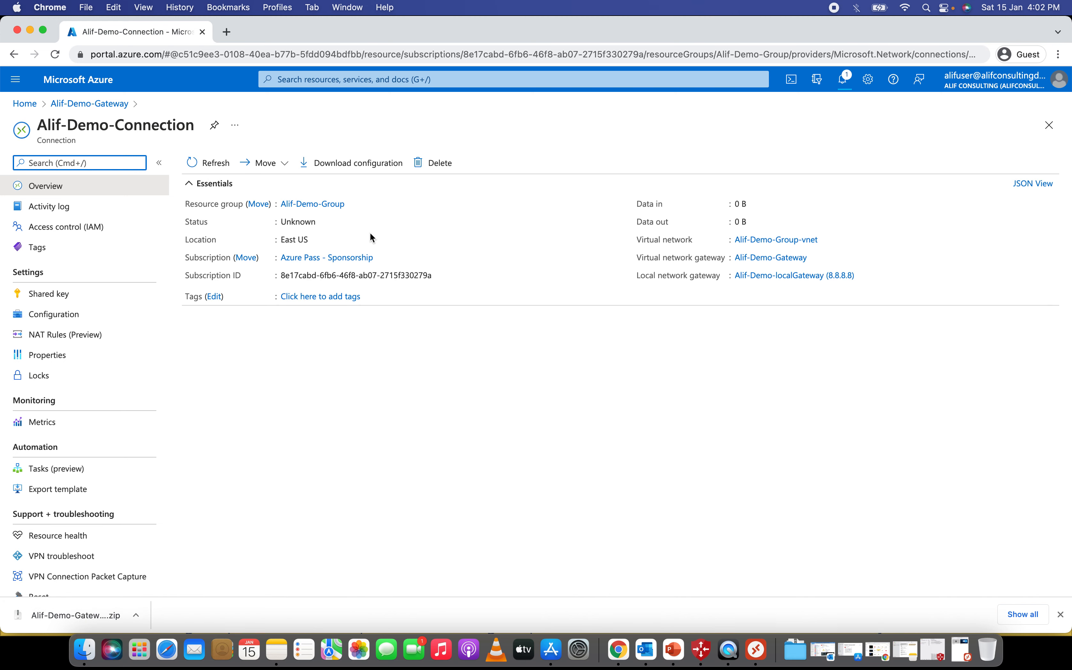
{"action": "left_click", "coordinate": [287, 221]}
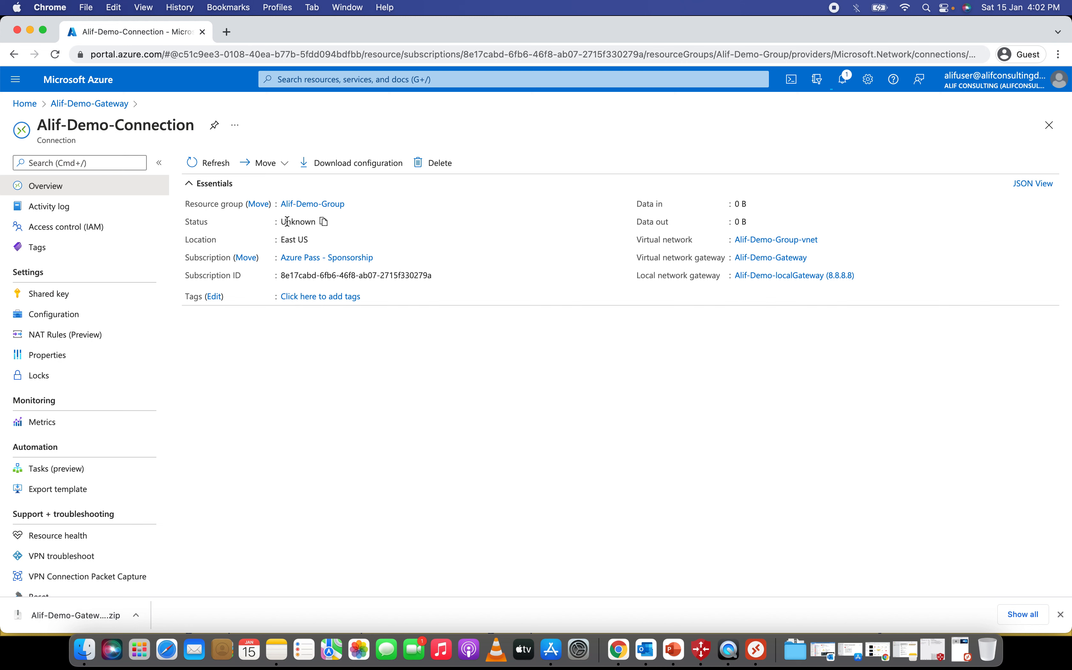
{"action": "double_click", "coordinate": [287, 222]}
{"action": "left_click", "coordinate": [1054, 130]}
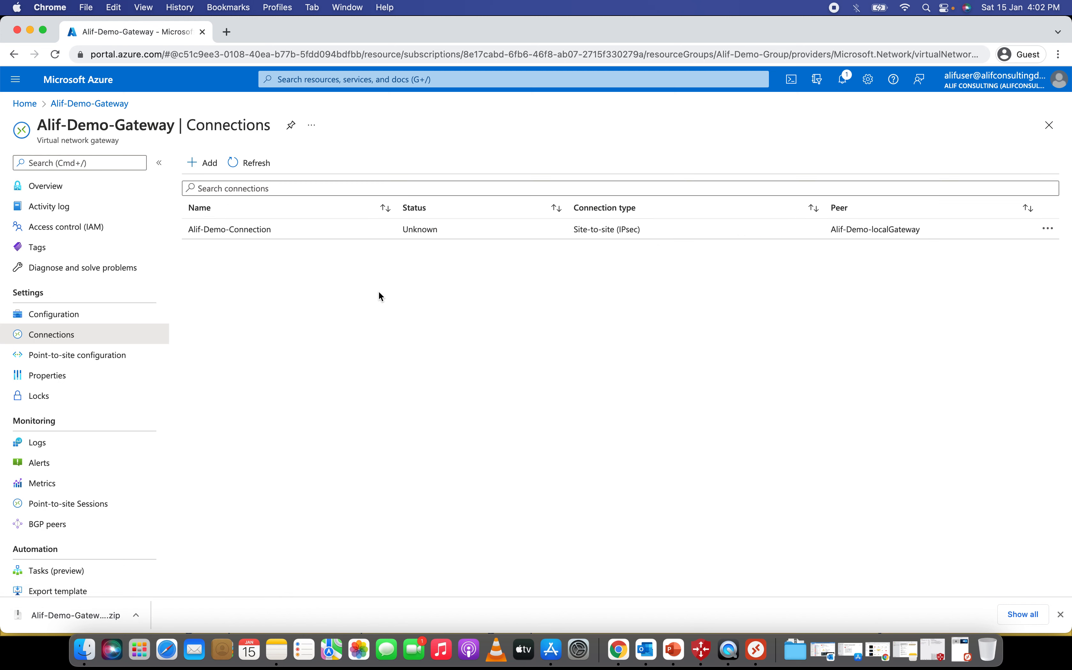